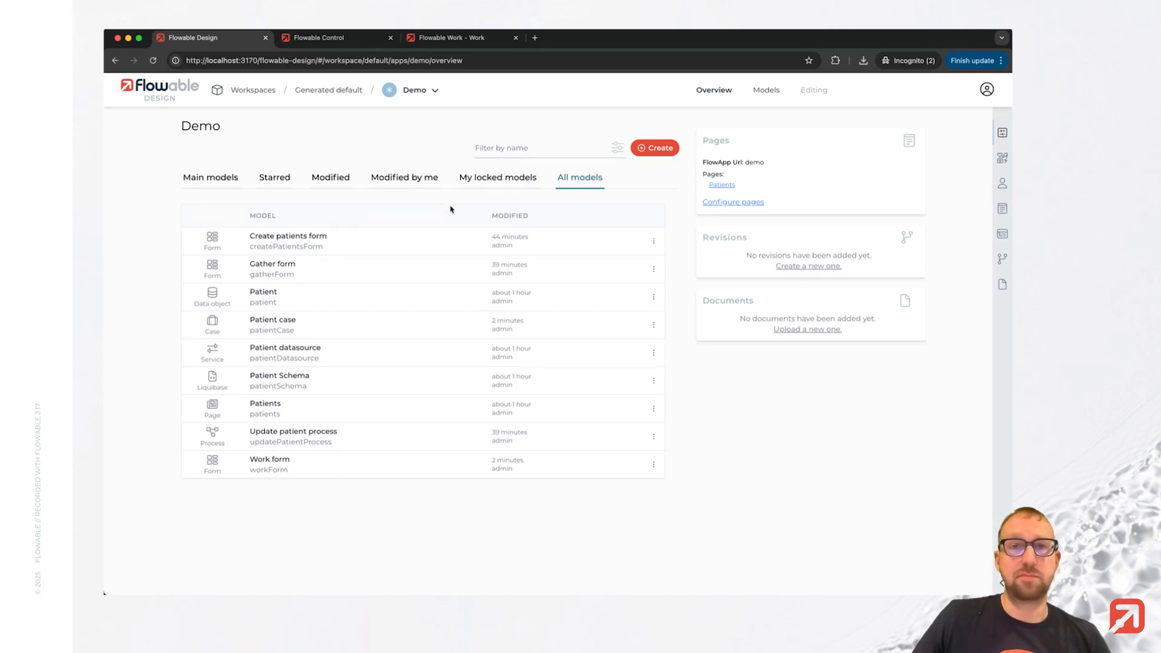
# Create a new data object model named Consultation in the Demo app.
pyautogui.click(658, 148)
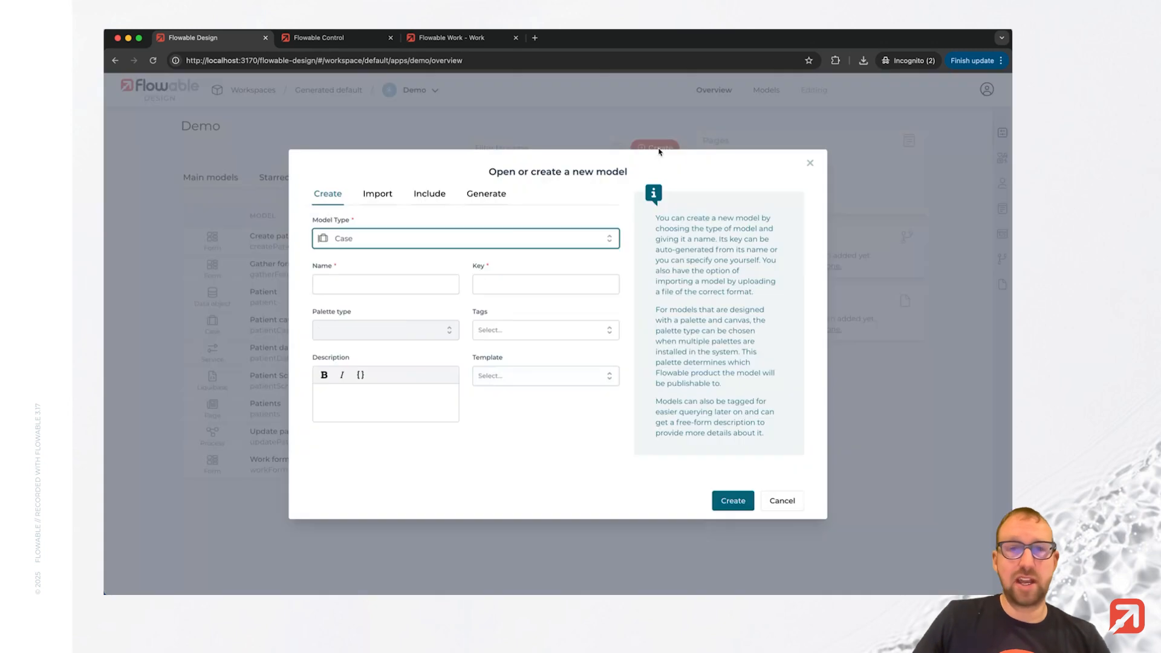
pyautogui.click(393, 238)
pyautogui.write('da')
pyautogui.click(358, 265)
pyautogui.click(364, 279)
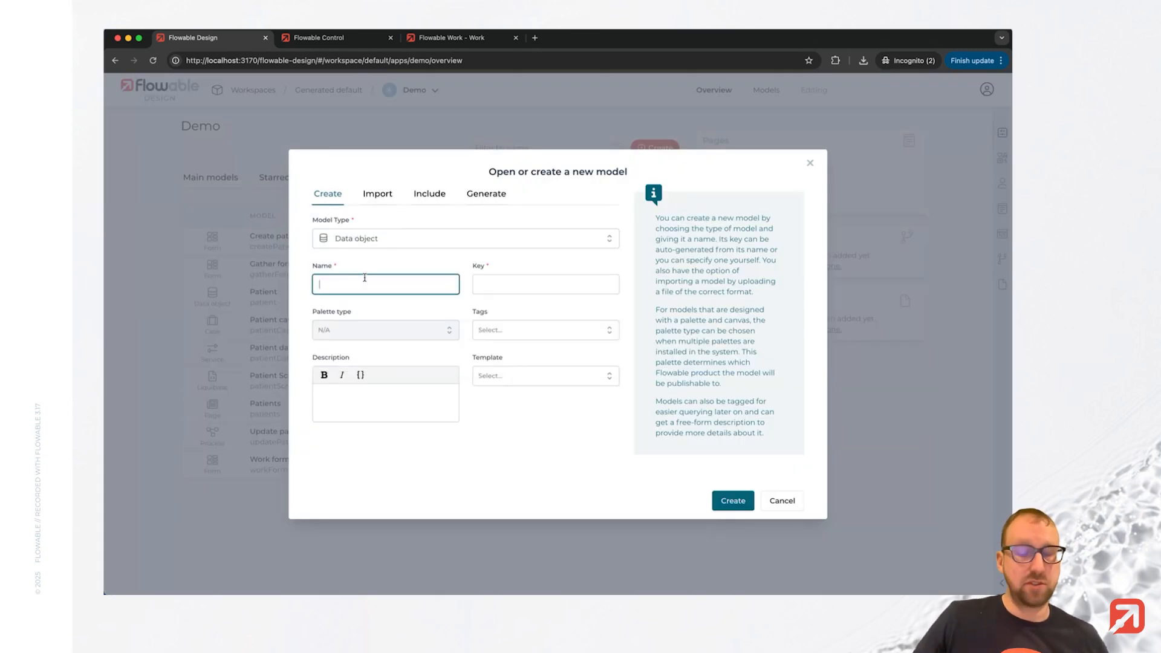
pyautogui.write('Consui')
pyautogui.write('t')
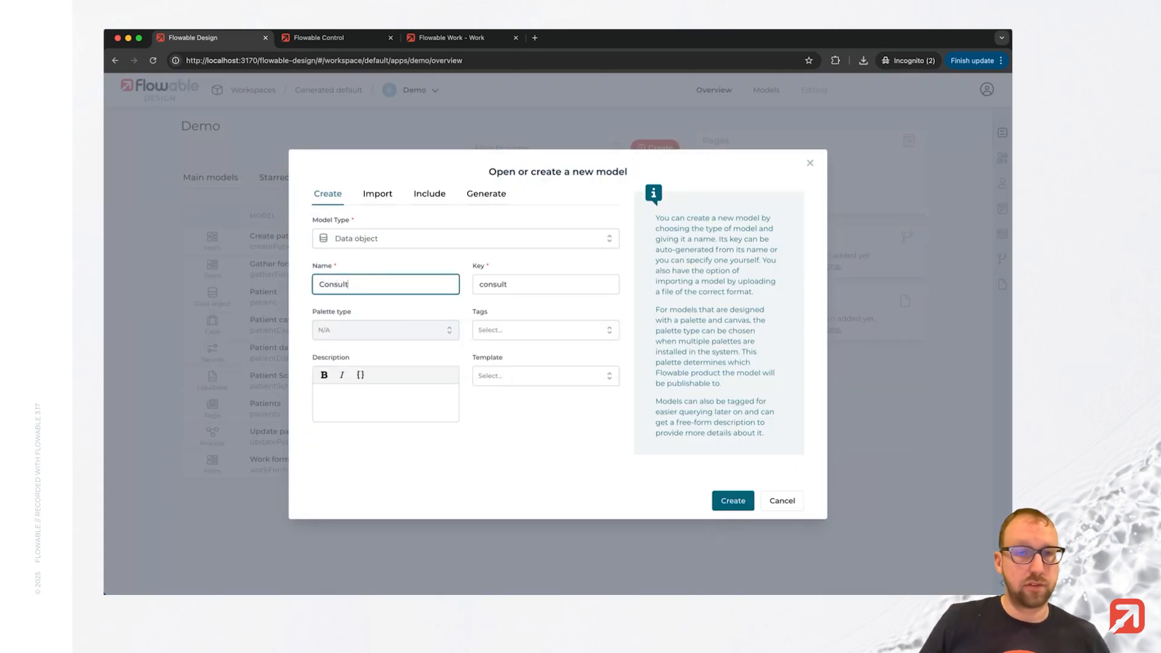
pyautogui.write('ation')
pyautogui.click(733, 500)
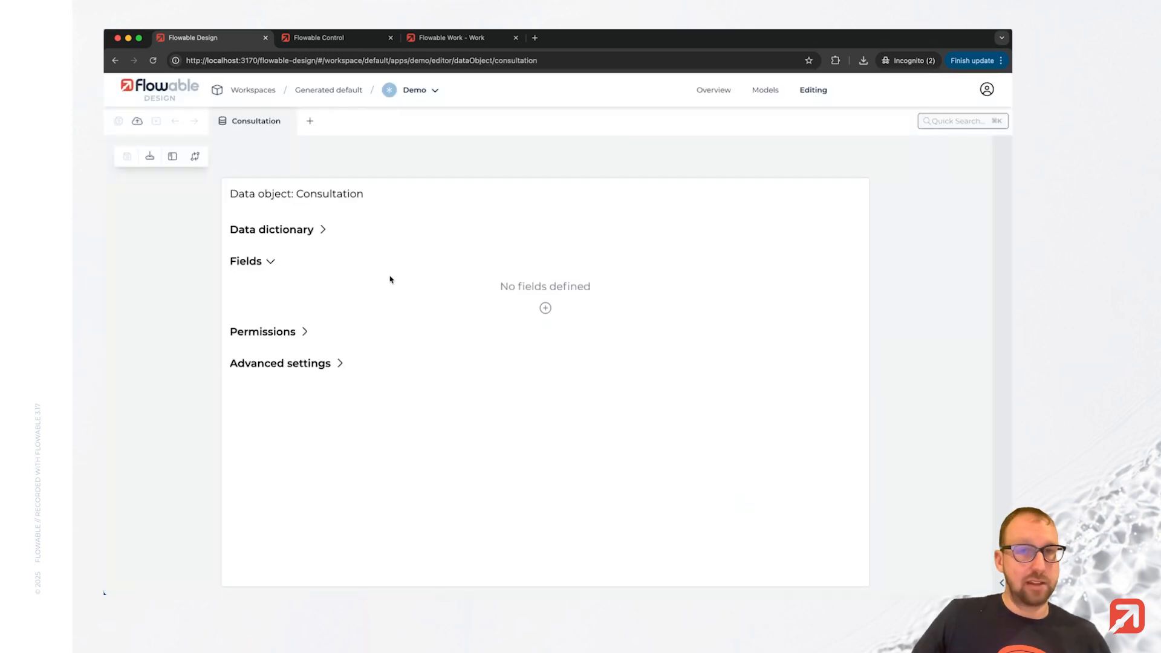
# Add a Patient field of type Data Object that references the Patient data object with cardinality One.
pyautogui.click(546, 309)
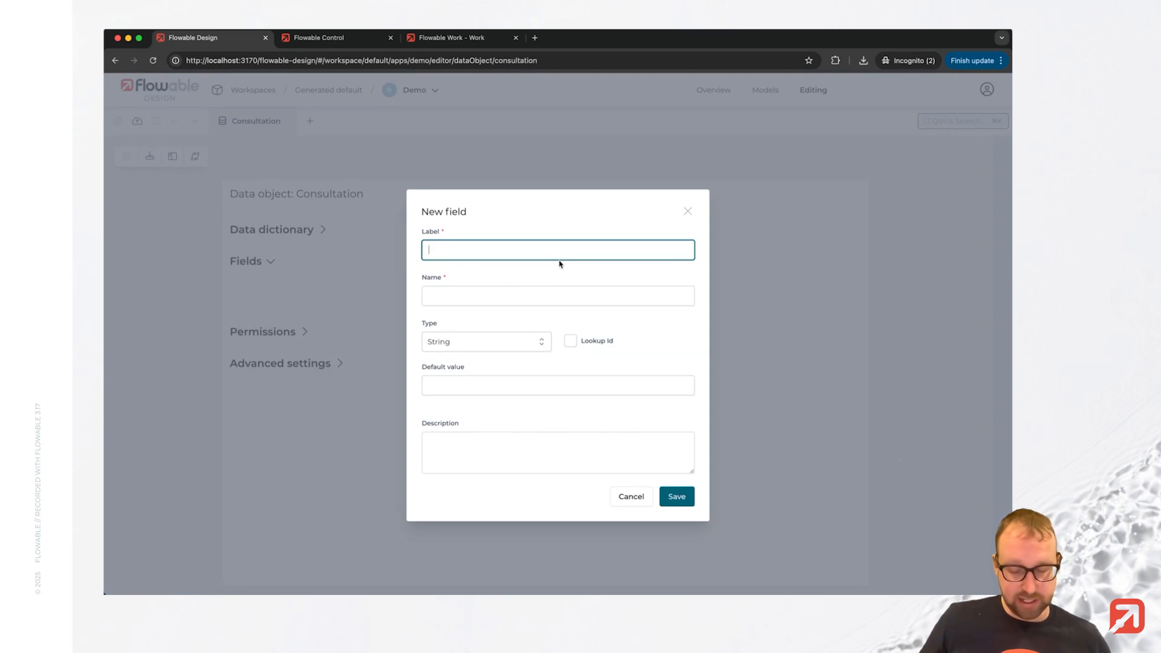
pyautogui.write('Patient')
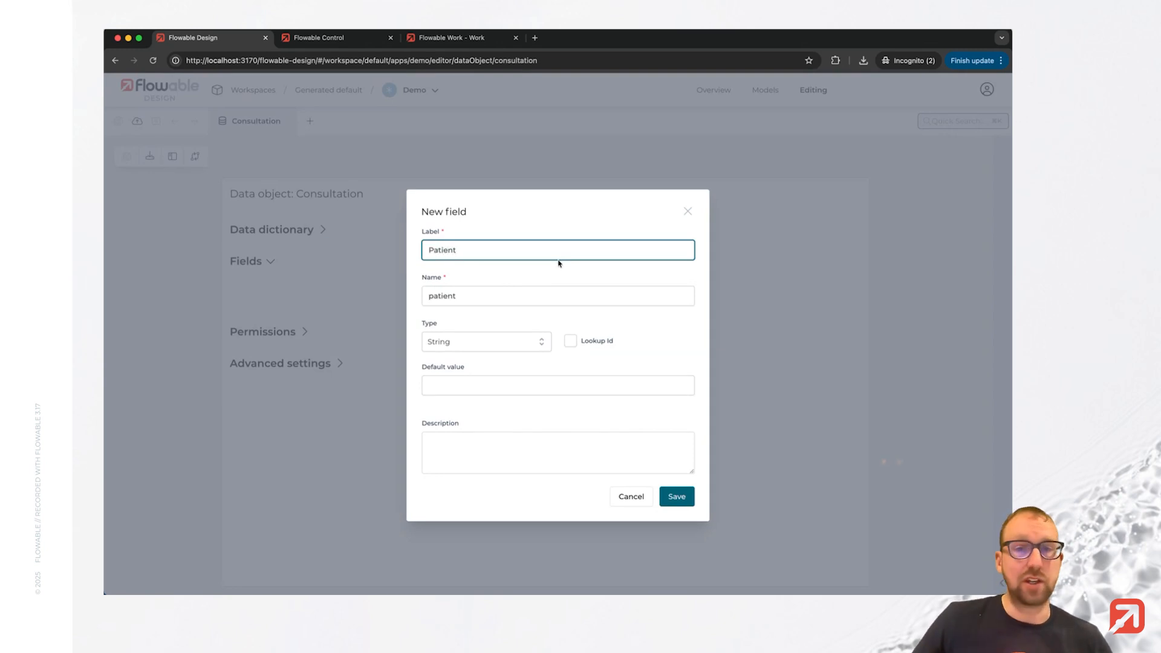
pyautogui.click(510, 336)
pyautogui.scroll(-2, 483, 448)
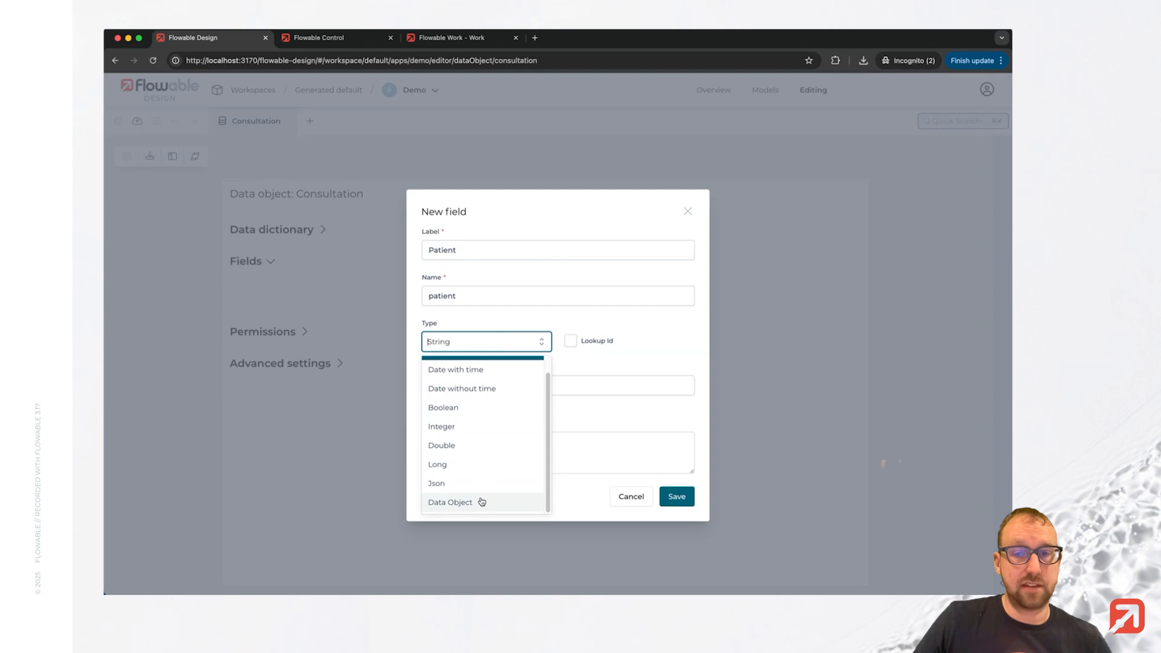
pyautogui.click(482, 500)
pyautogui.click(604, 363)
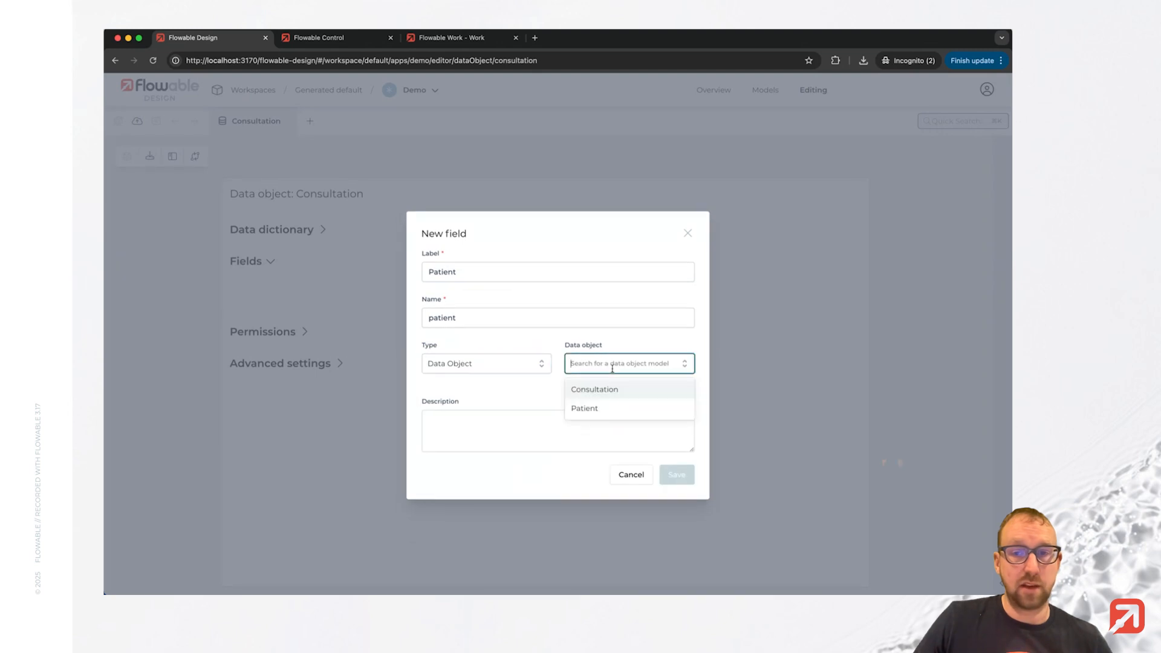
pyautogui.click(606, 414)
pyautogui.click(484, 386)
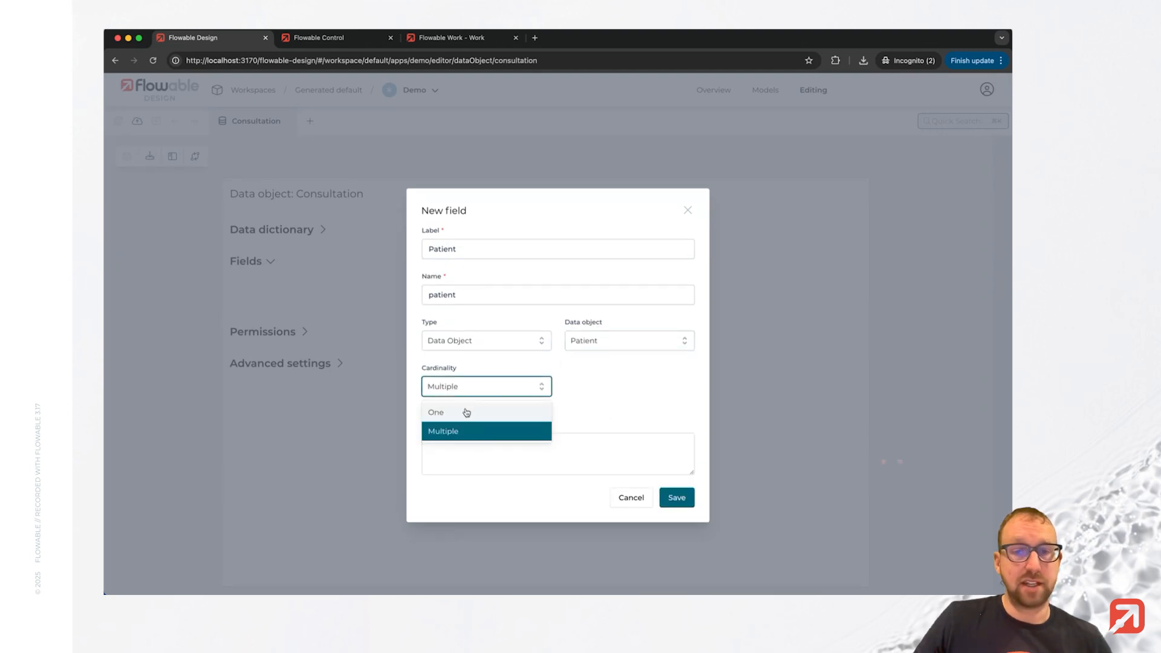
pyautogui.click(469, 409)
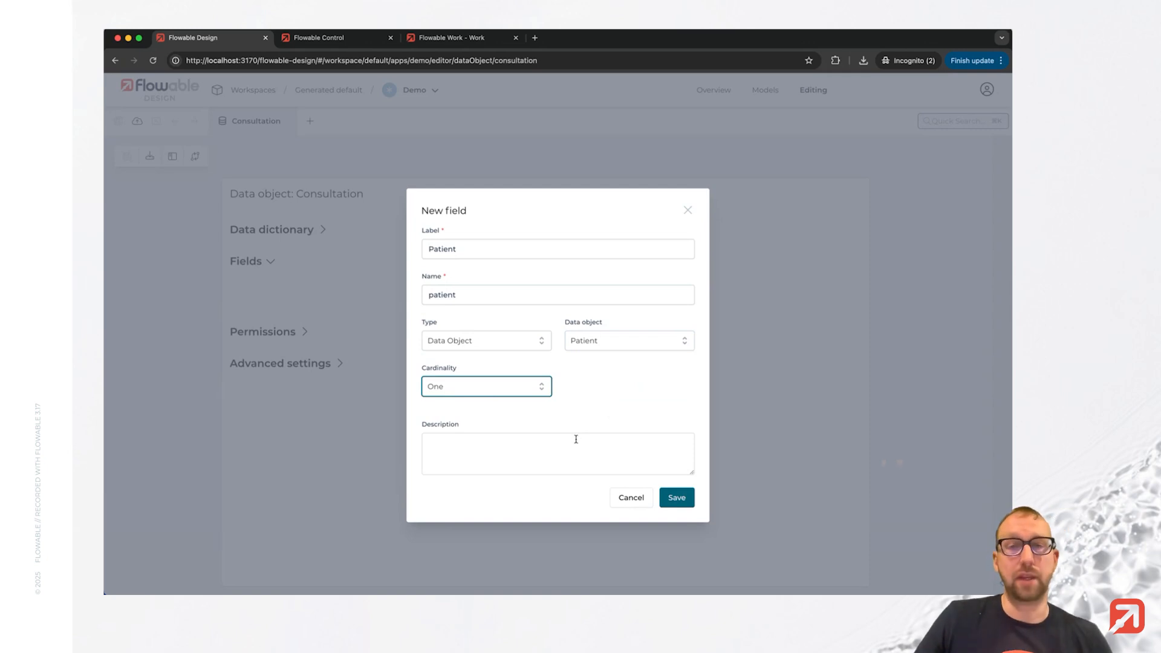
pyautogui.click(676, 495)
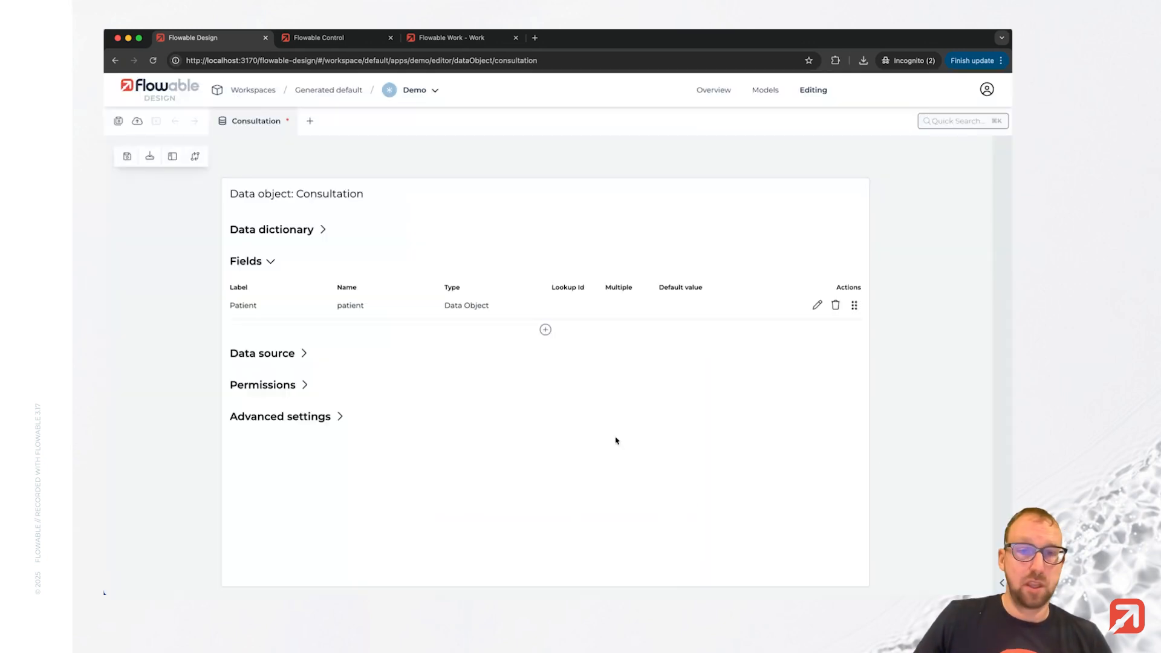
# Add a Timestamp field of type Date with time to the Consultation data object.
pyautogui.click(545, 330)
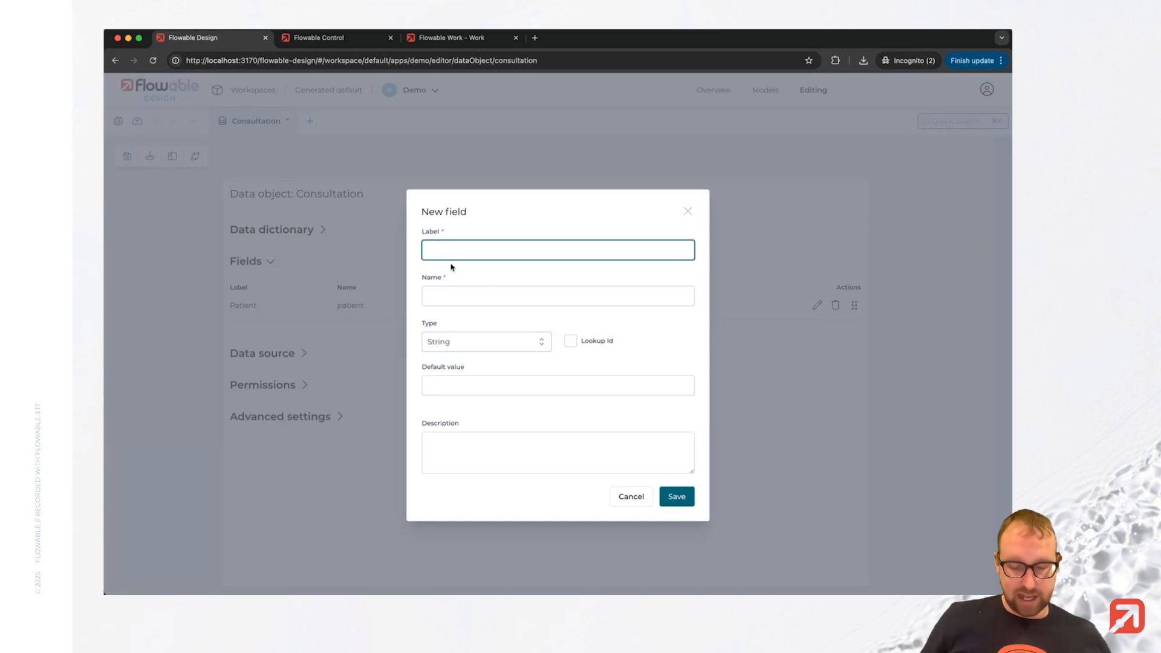
pyautogui.write('Tieme')
pyautogui.press('BackSpace')
pyautogui.press('BackSpace')
pyautogui.press('BackSpace')
pyautogui.write('me')
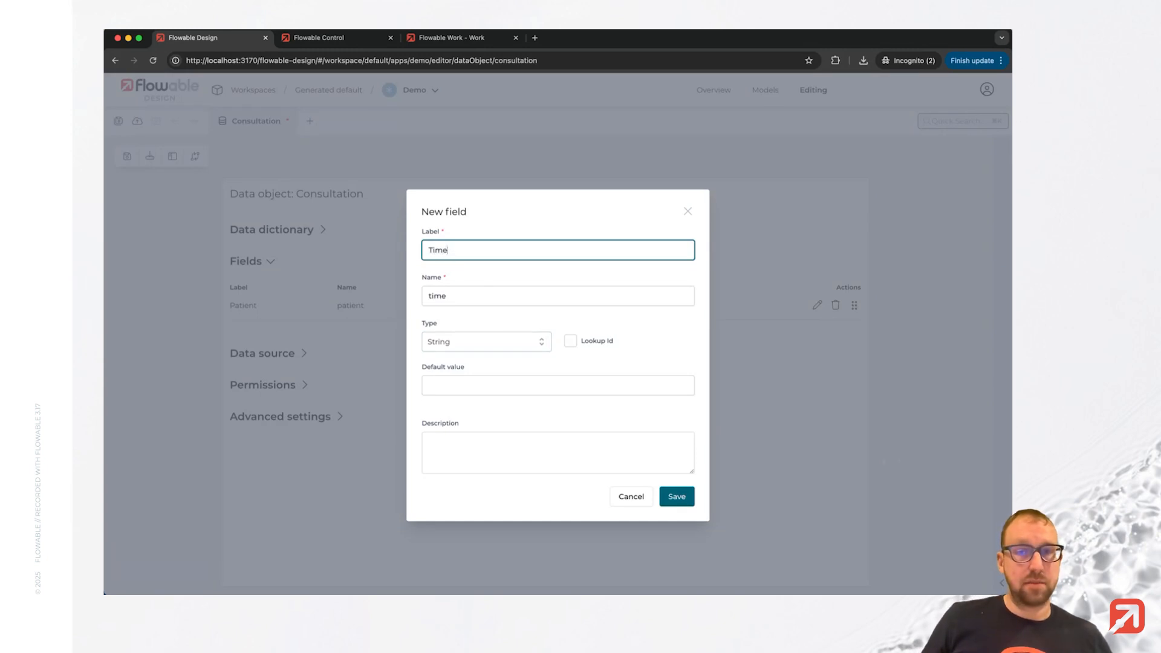
pyautogui.write('stamp')
pyautogui.click(490, 344)
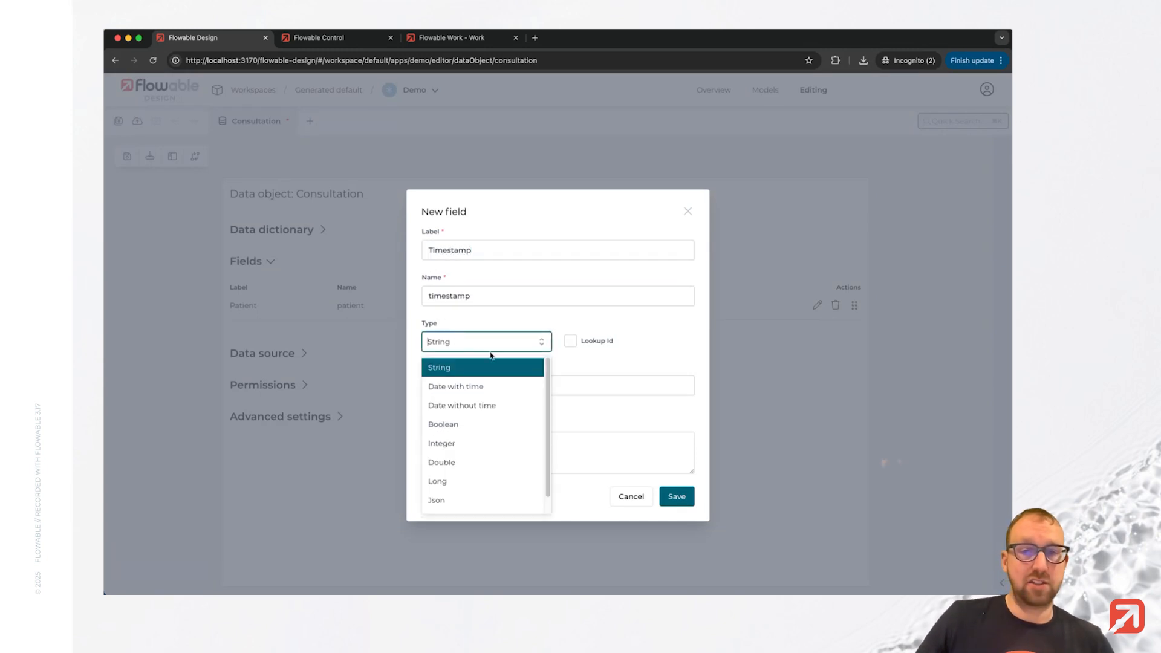
pyautogui.click(489, 386)
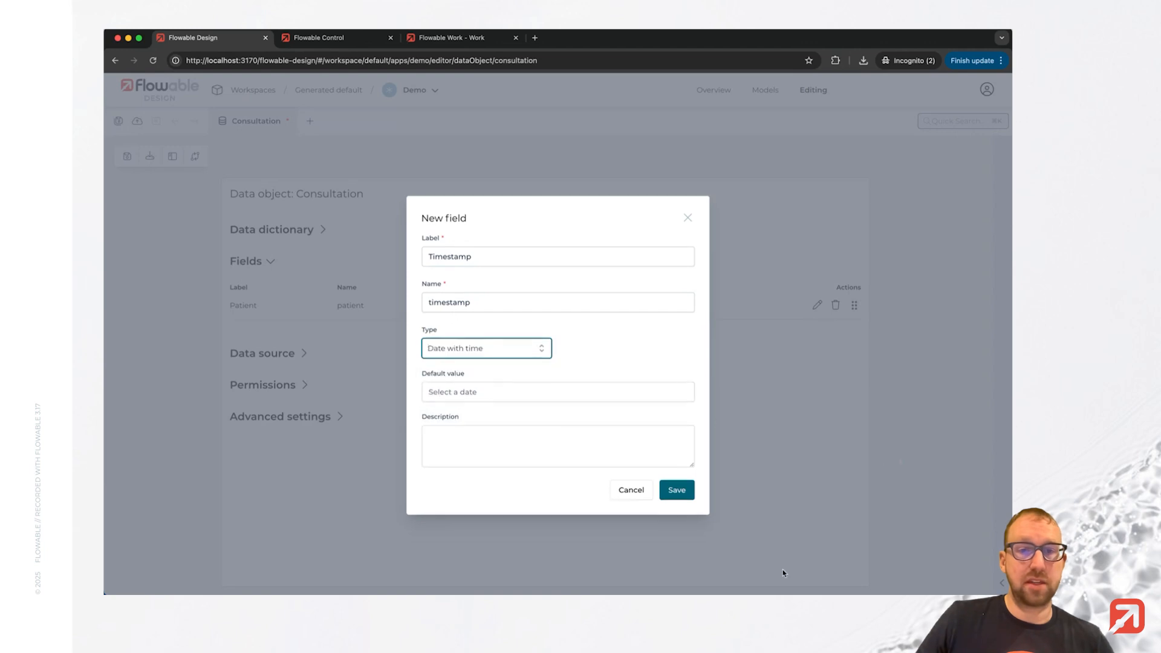
pyautogui.click(677, 498)
# Add a Summary field of type String to the Consultation data object.
pyautogui.click(544, 358)
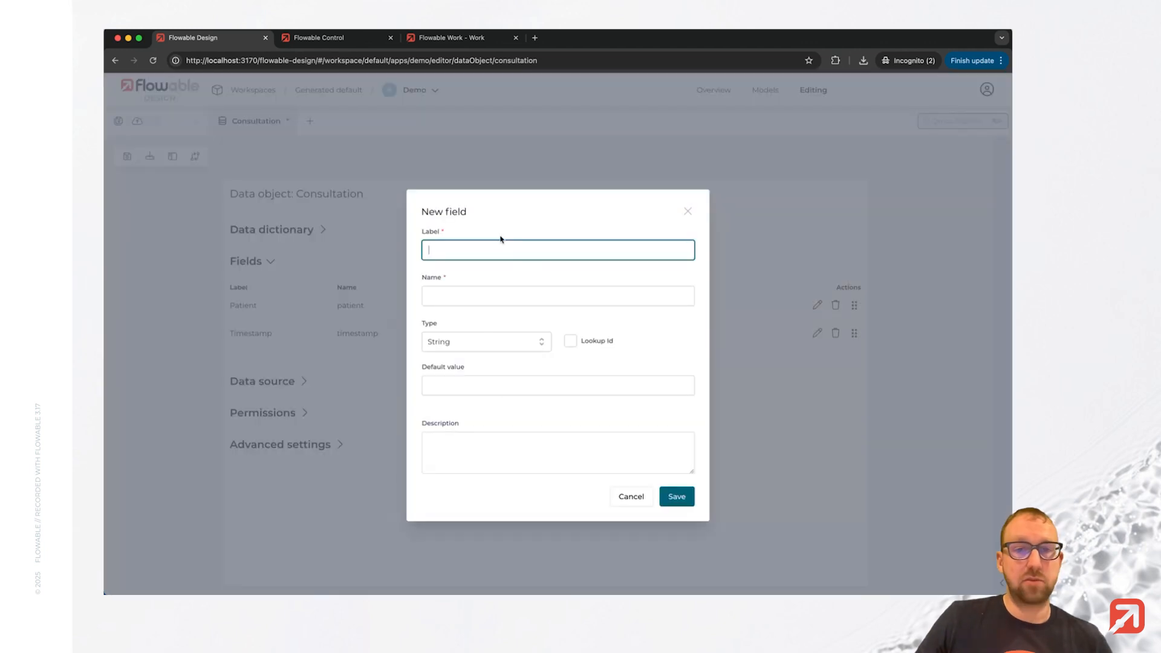
pyautogui.write('Summary')
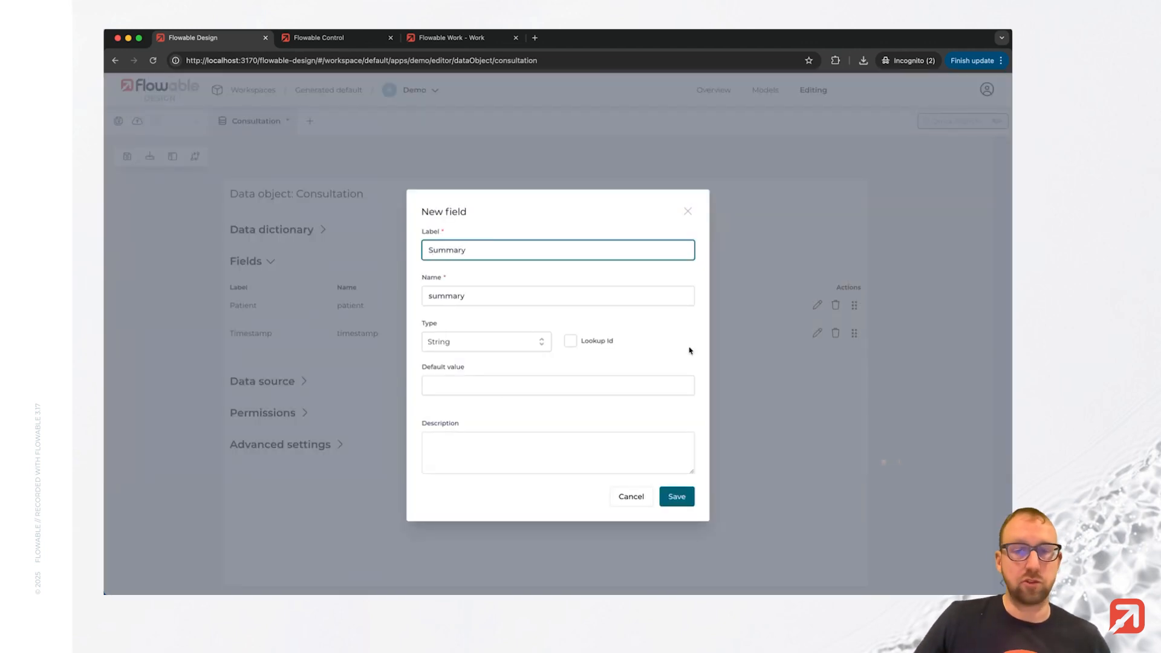
pyautogui.click(677, 496)
# Add an Advice field of type String and save the Consultation data object.
pyautogui.click(549, 385)
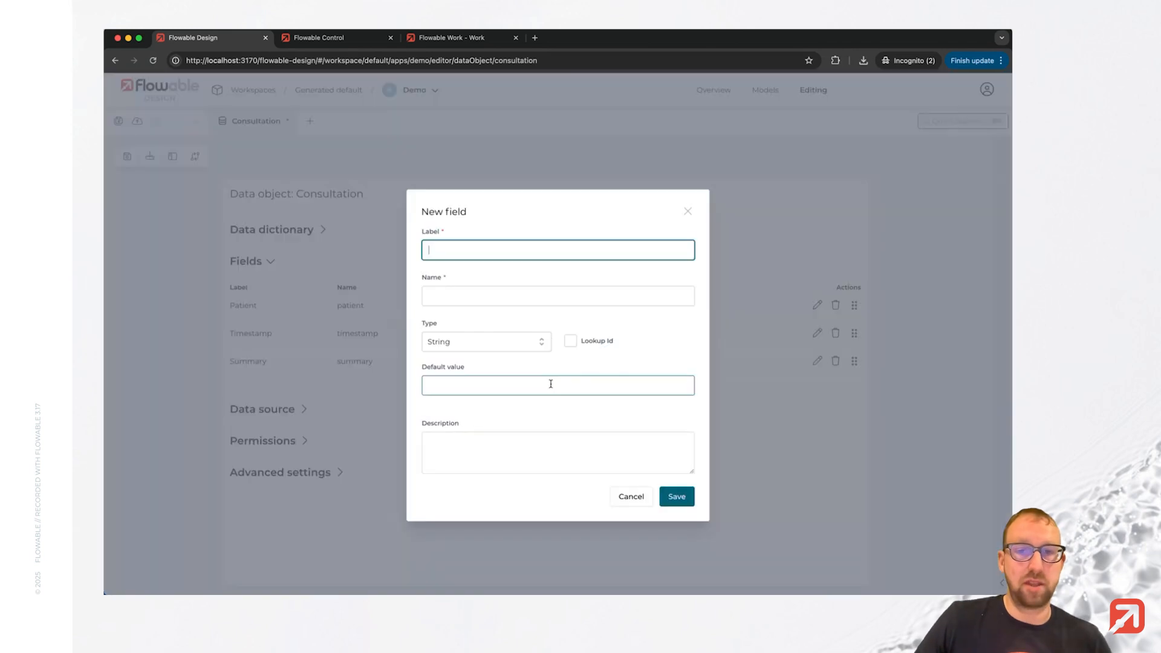
pyautogui.write('Advice')
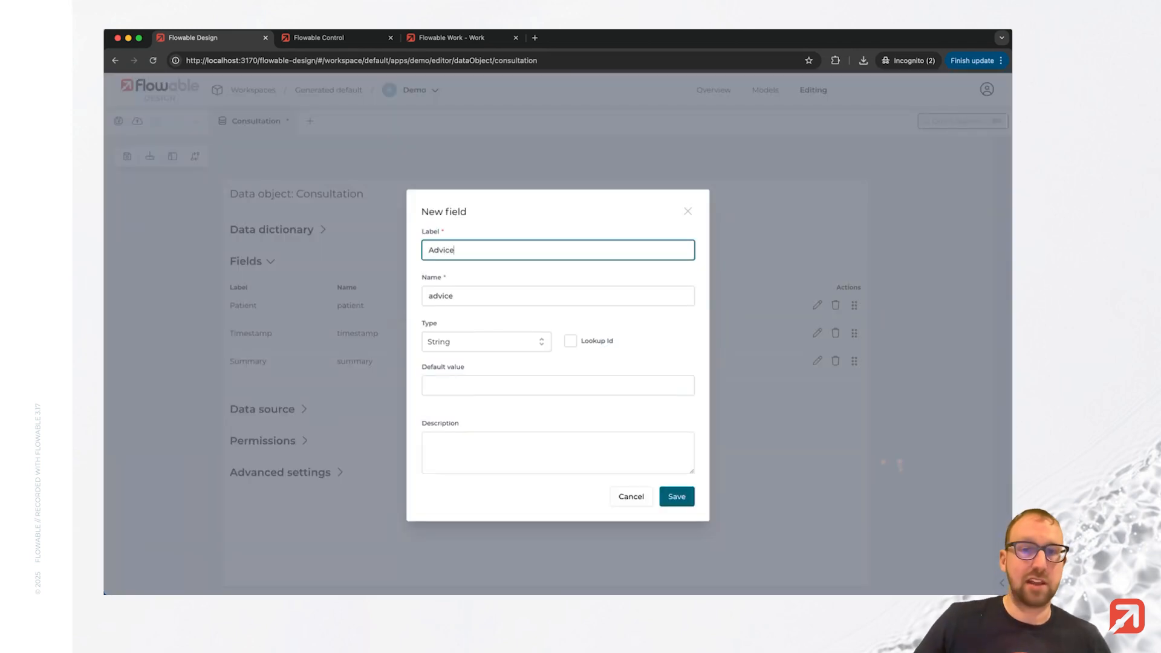
pyautogui.click(676, 496)
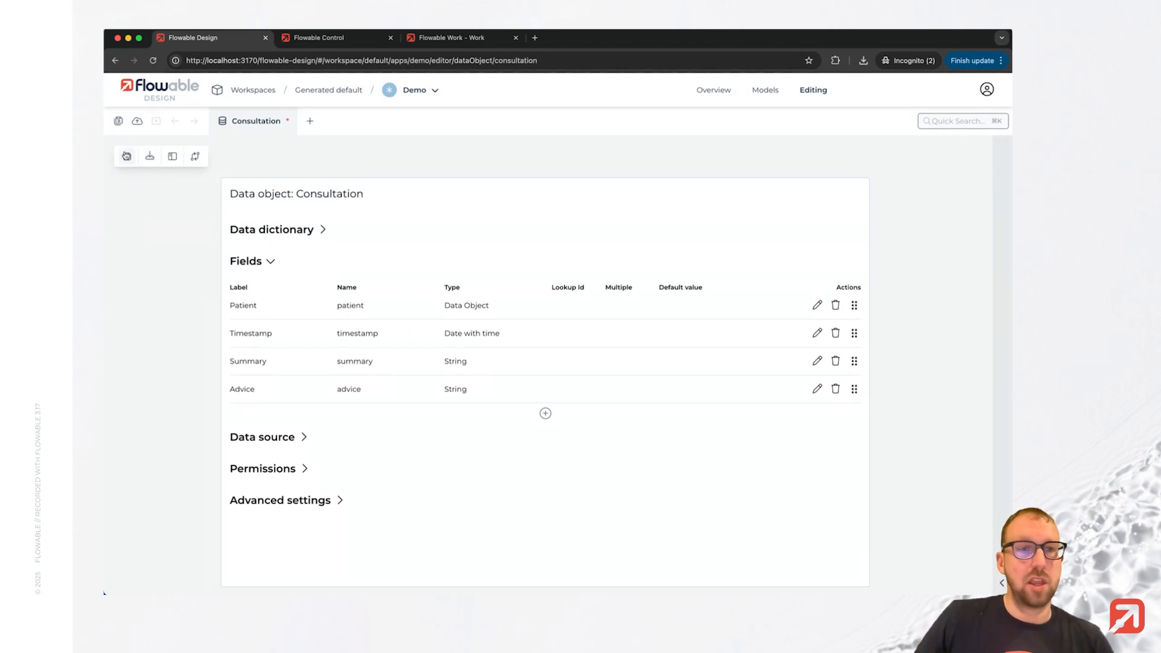
pyautogui.click(127, 156)
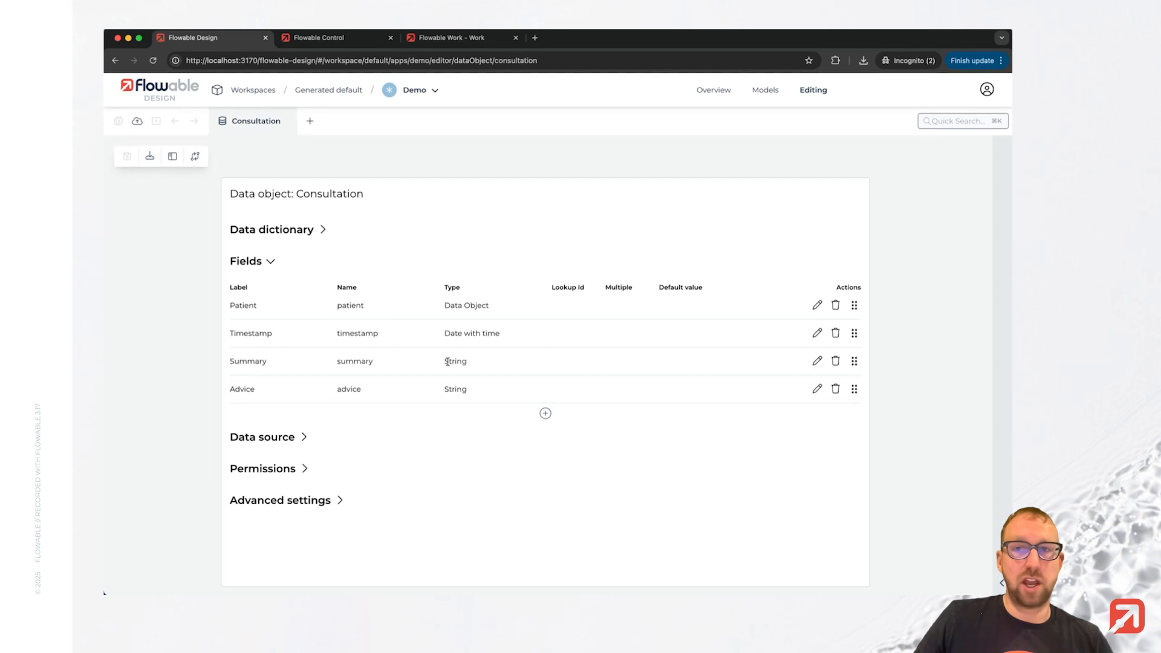
# Define a new database data source for the data object and name it Consultation data source.
pyautogui.click(301, 439)
pyautogui.scroll(-1, 459, 417)
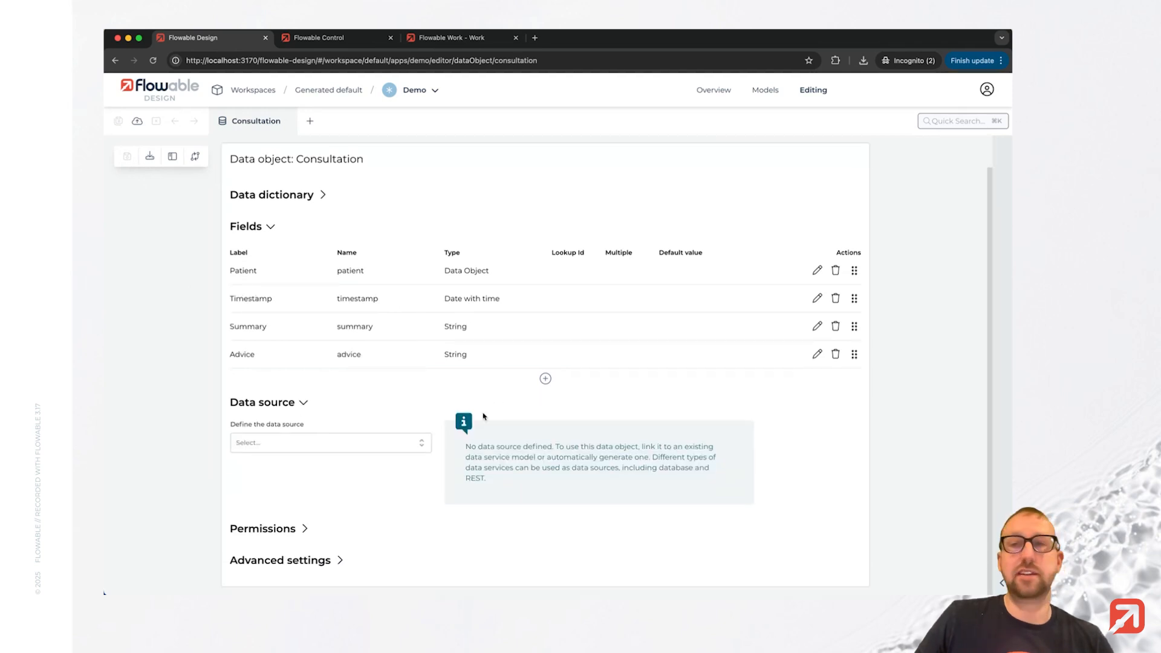
pyautogui.click(357, 441)
pyautogui.click(284, 474)
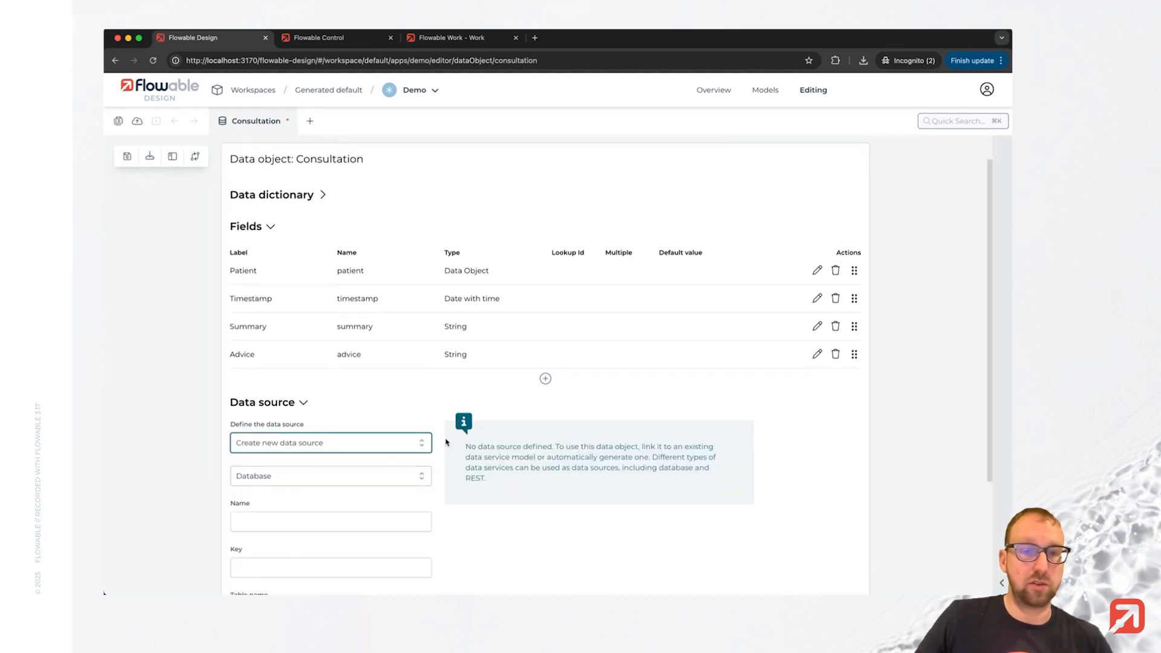
pyautogui.scroll(-3, 445, 442)
pyautogui.click(301, 358)
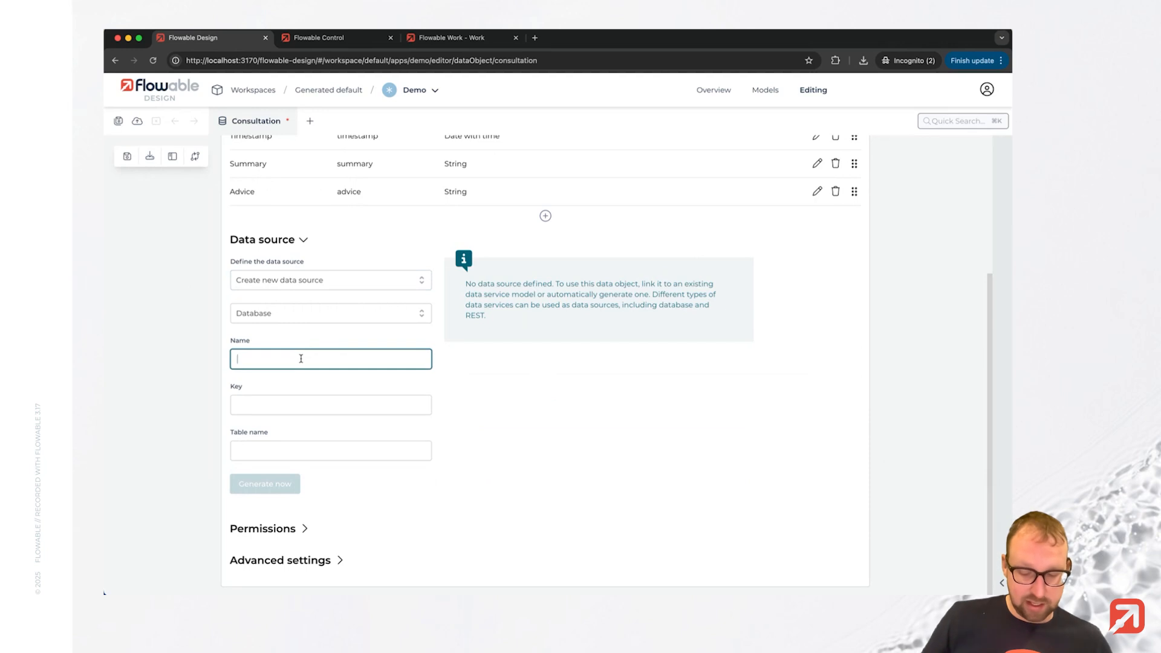
pyautogui.write('Consu')
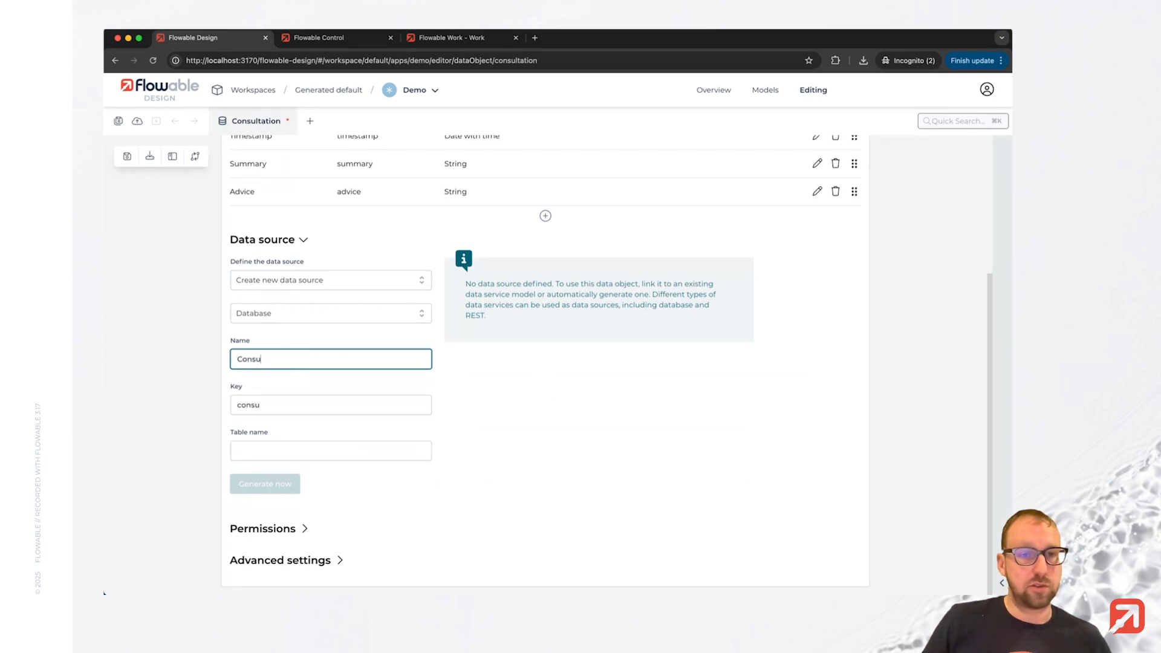
pyautogui.write('toi')
pyautogui.press('BackSpace')
pyautogui.press('BackSpace')
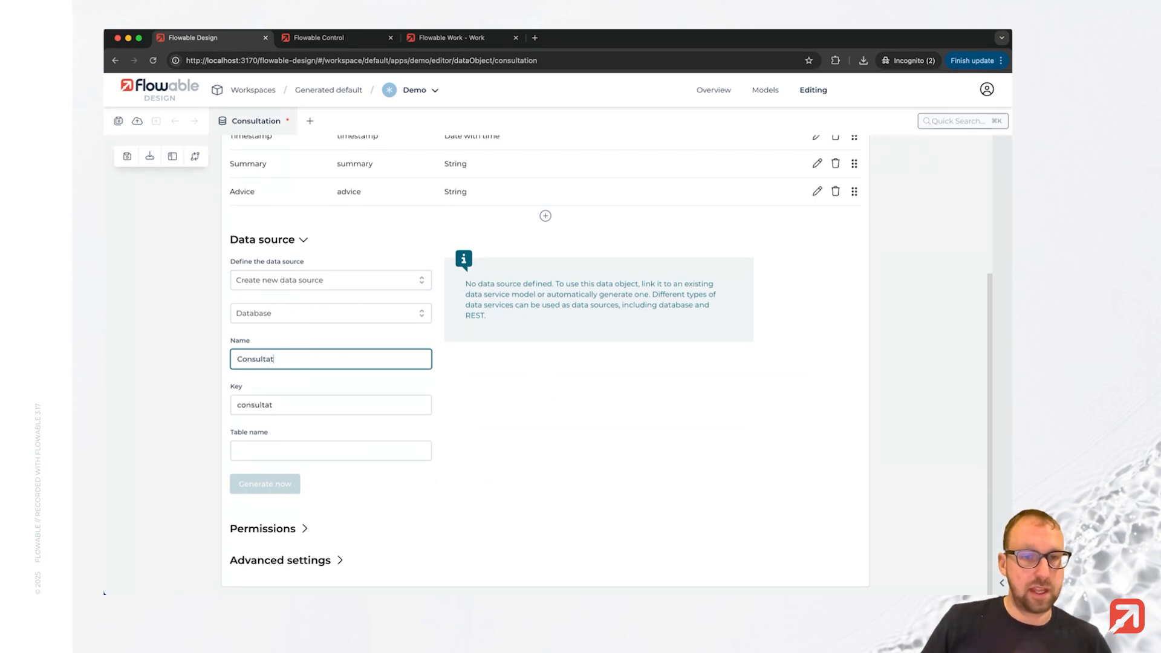
pyautogui.write('ion data source')
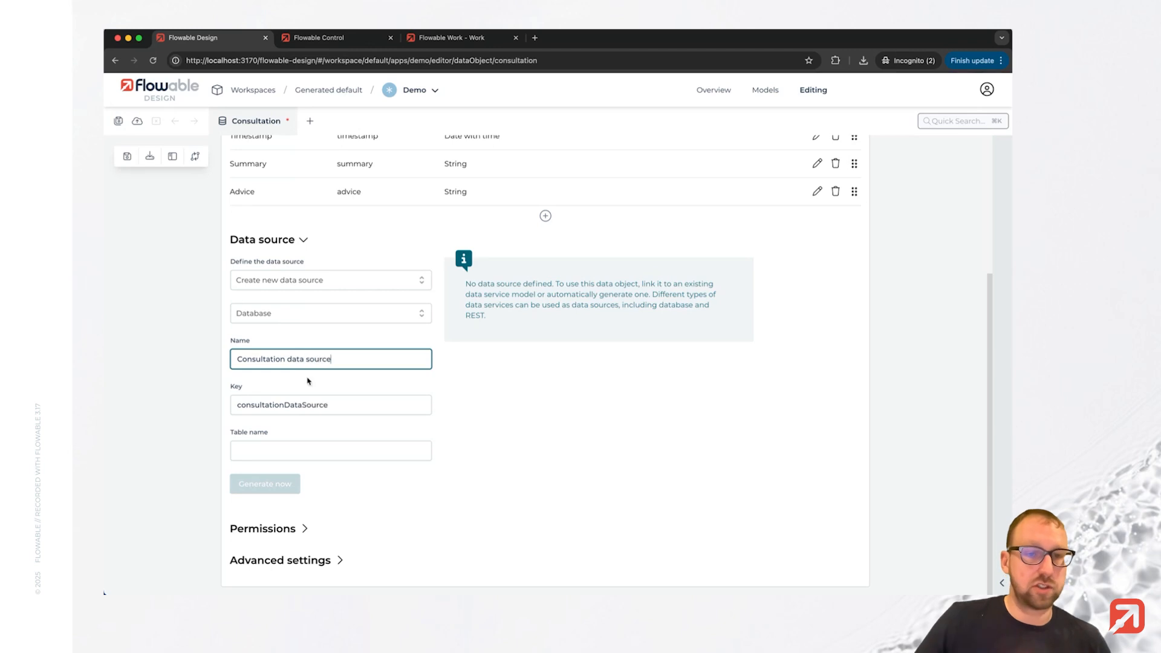
# Set the table name to CONSULTATION and generate the data source with a default lookup ID.
pyautogui.click(303, 449)
pyautogui.write('CONSULTA')
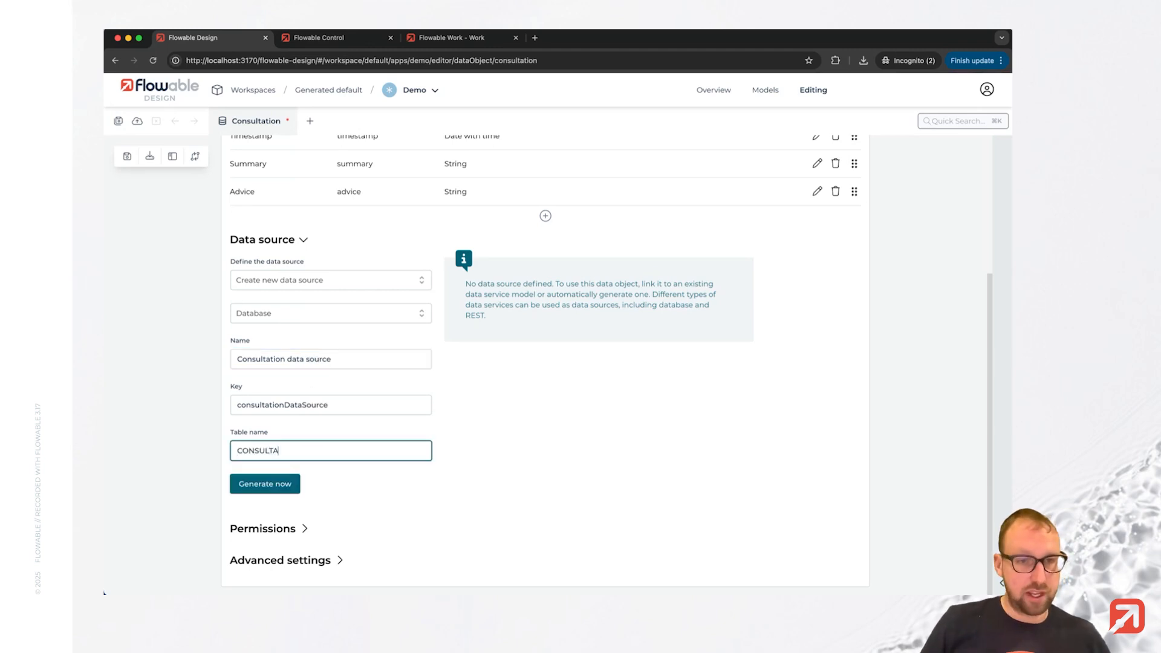
pyautogui.write('TION')
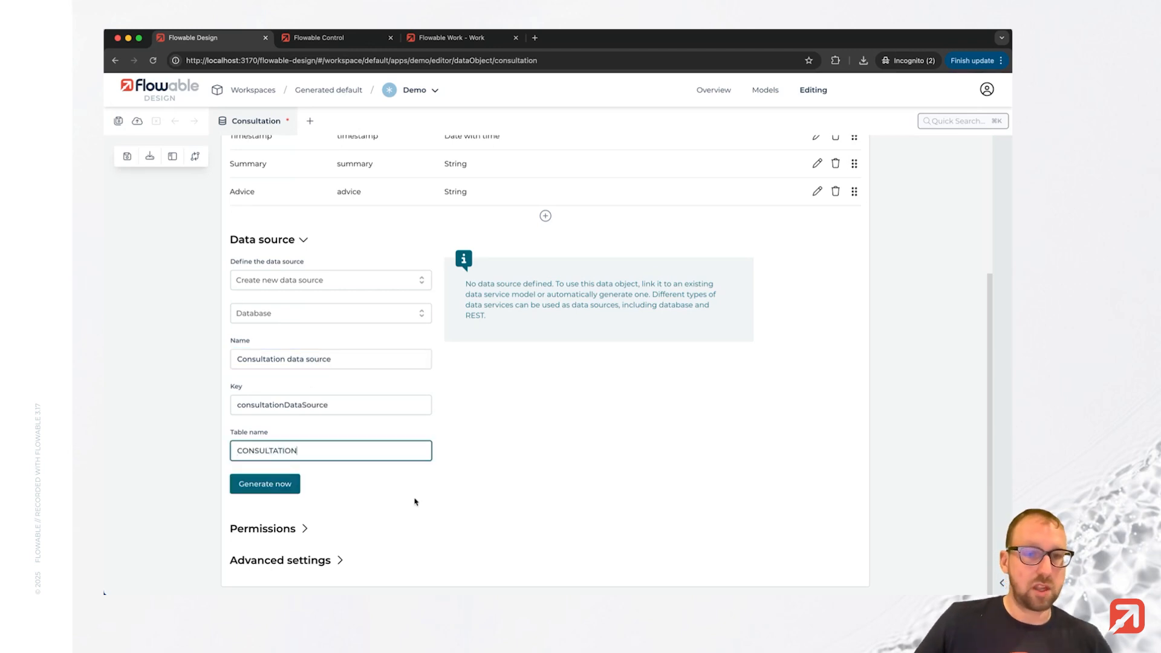
pyautogui.click(256, 482)
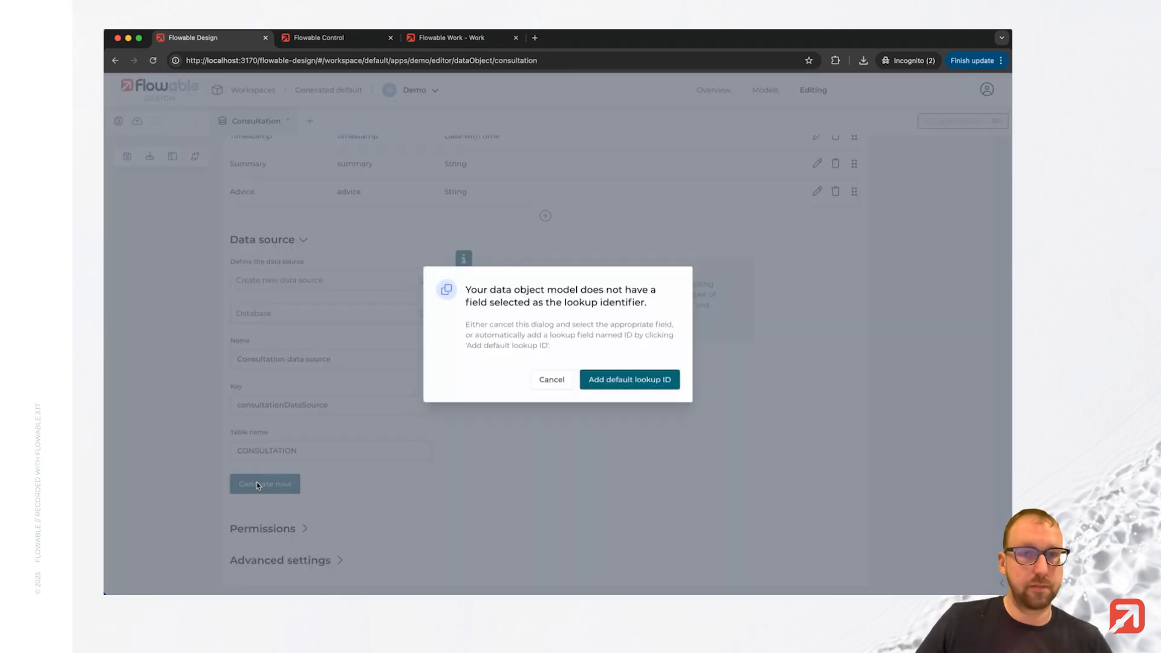
pyautogui.click(614, 390)
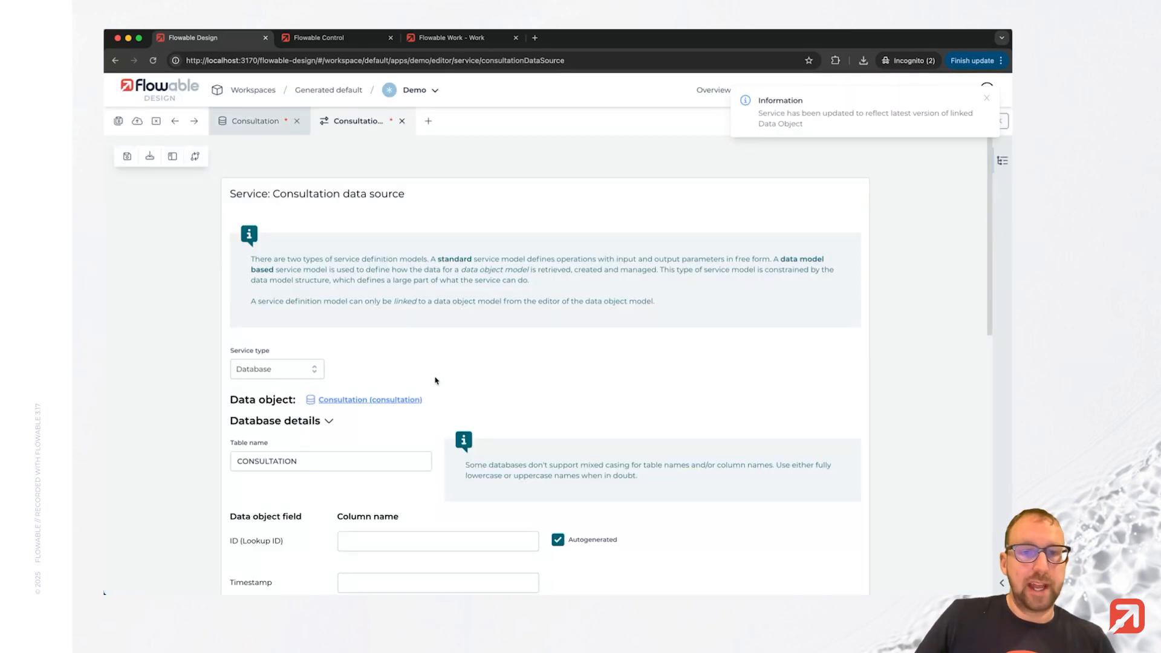
# Map the ID, Timestamp, Summary and Advice fields to the columns ID_, TIME_, SUMMARY_ and ADVICE_.
pyautogui.scroll(-5, 436, 378)
pyautogui.click(402, 345)
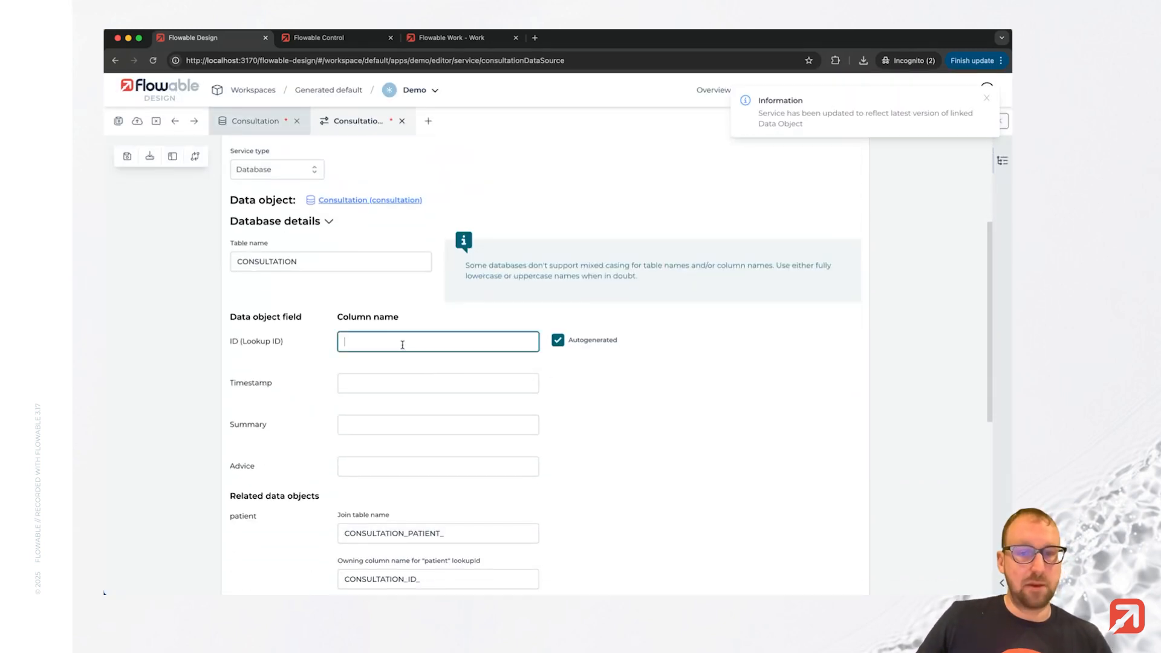
pyautogui.press('Tab')
pyautogui.press('Tab')
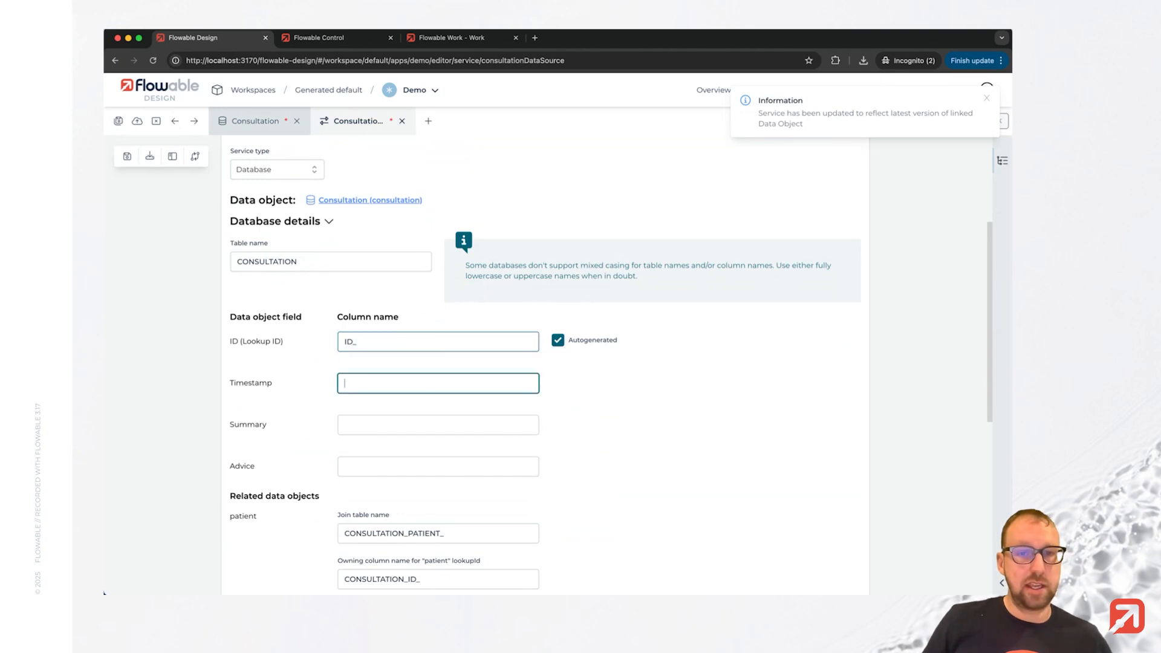
pyautogui.write('TIME_')
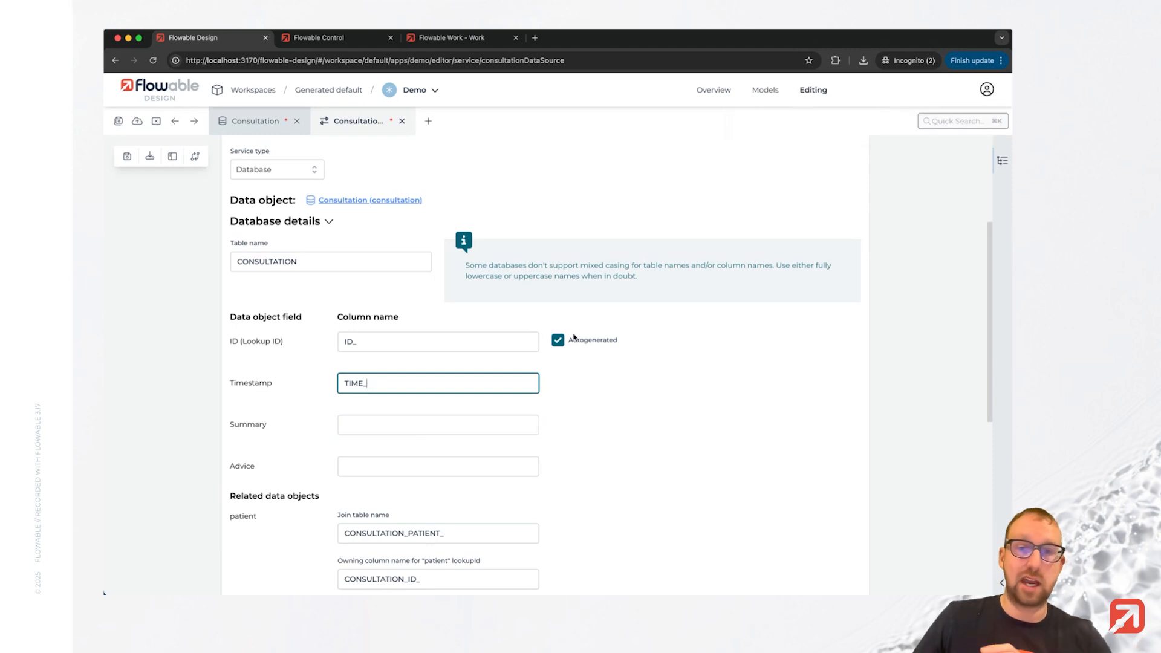
pyautogui.click(413, 427)
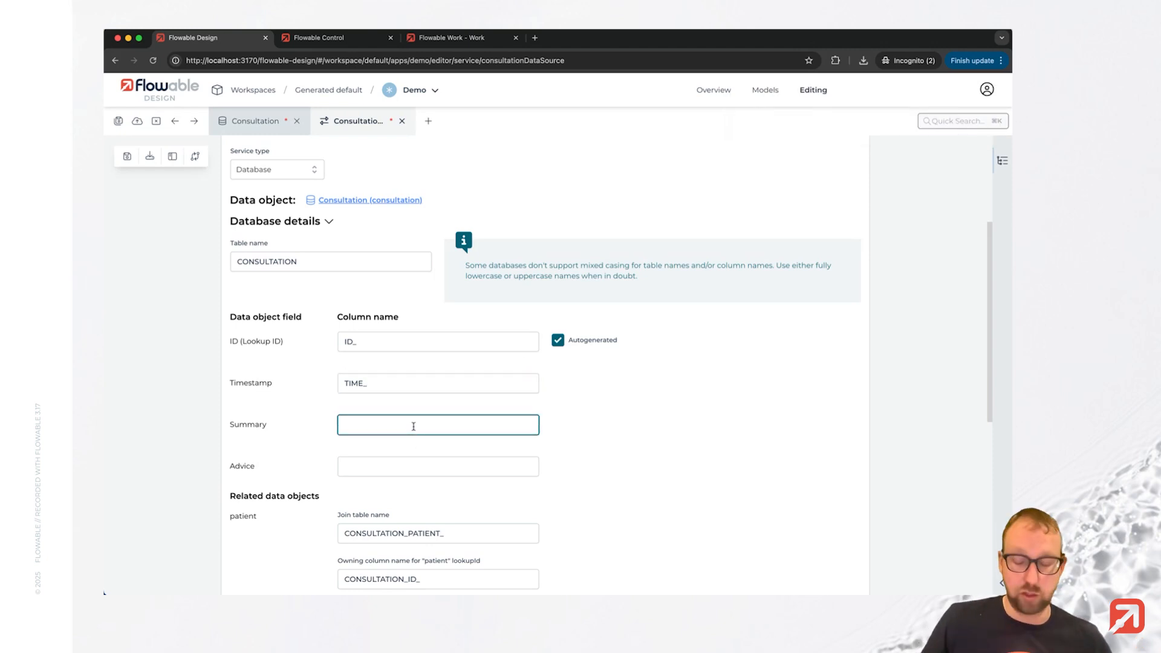
pyautogui.write('SUMMARY_')
pyautogui.press('Tab')
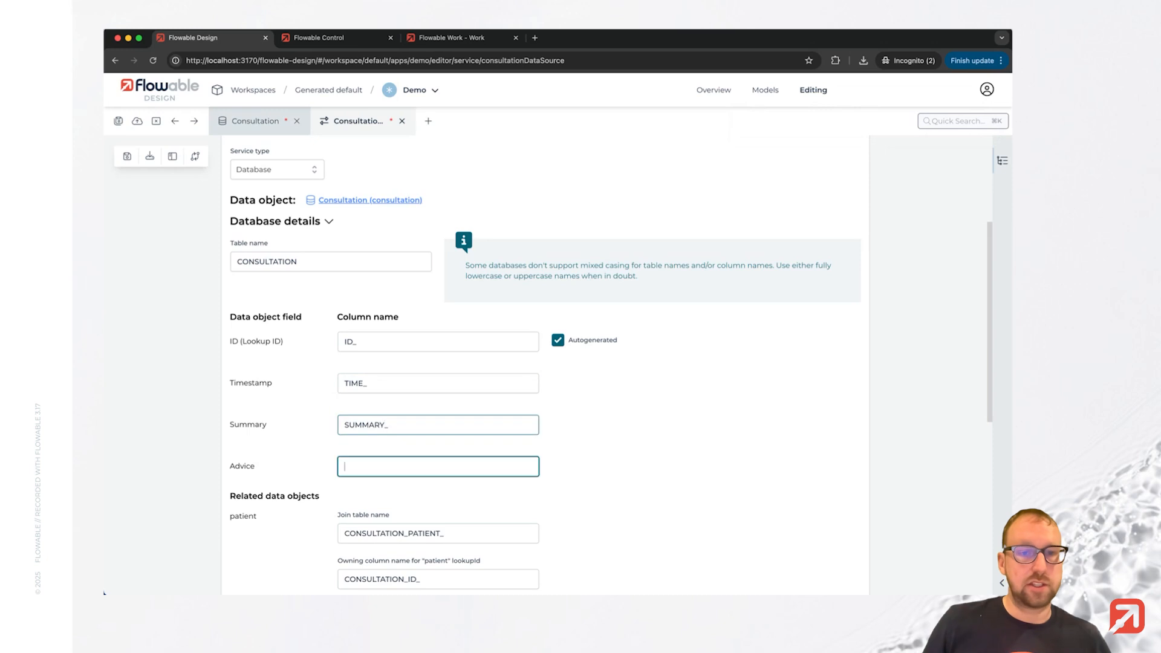
pyautogui.write('ADVICE_')
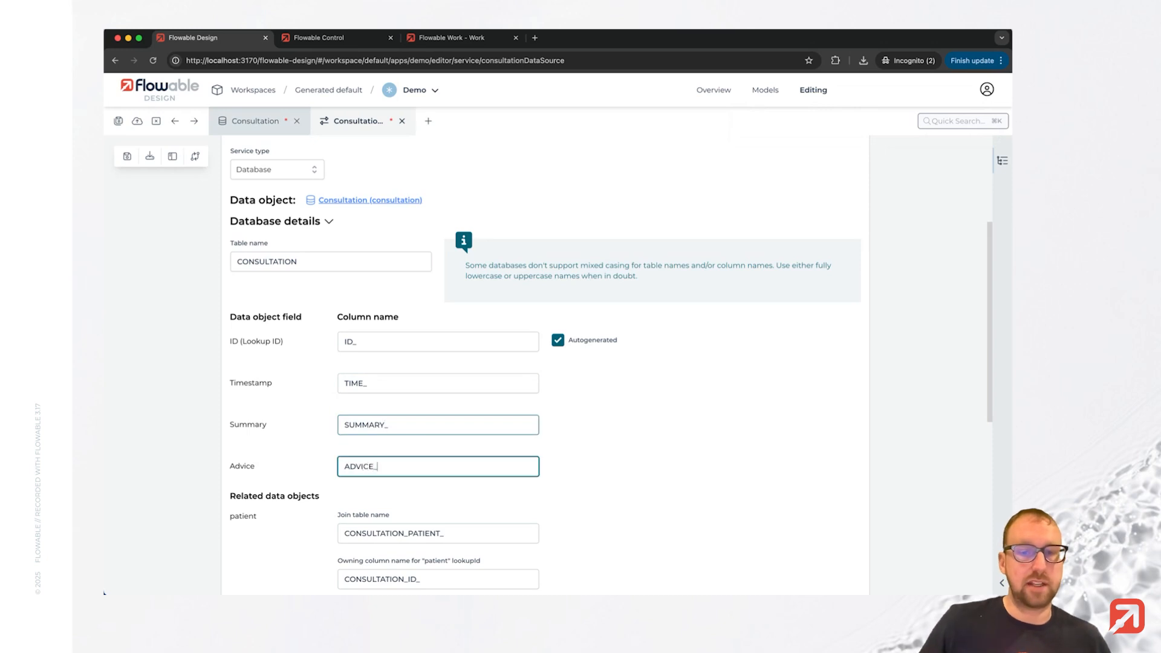
# Generate the linked Consultation Schema with key consultationSchema and inspect its changeset for the CONSULTATION_PATIENT_ join table.
pyautogui.scroll(-3, 445, 430)
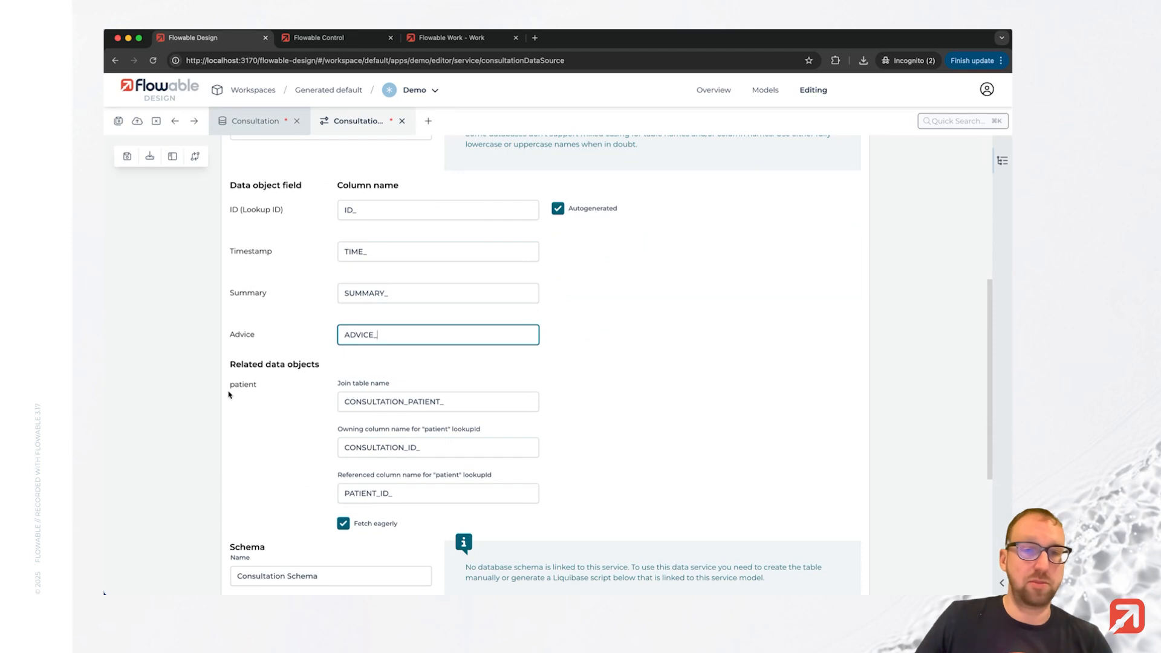
pyautogui.scroll(-1, 277, 440)
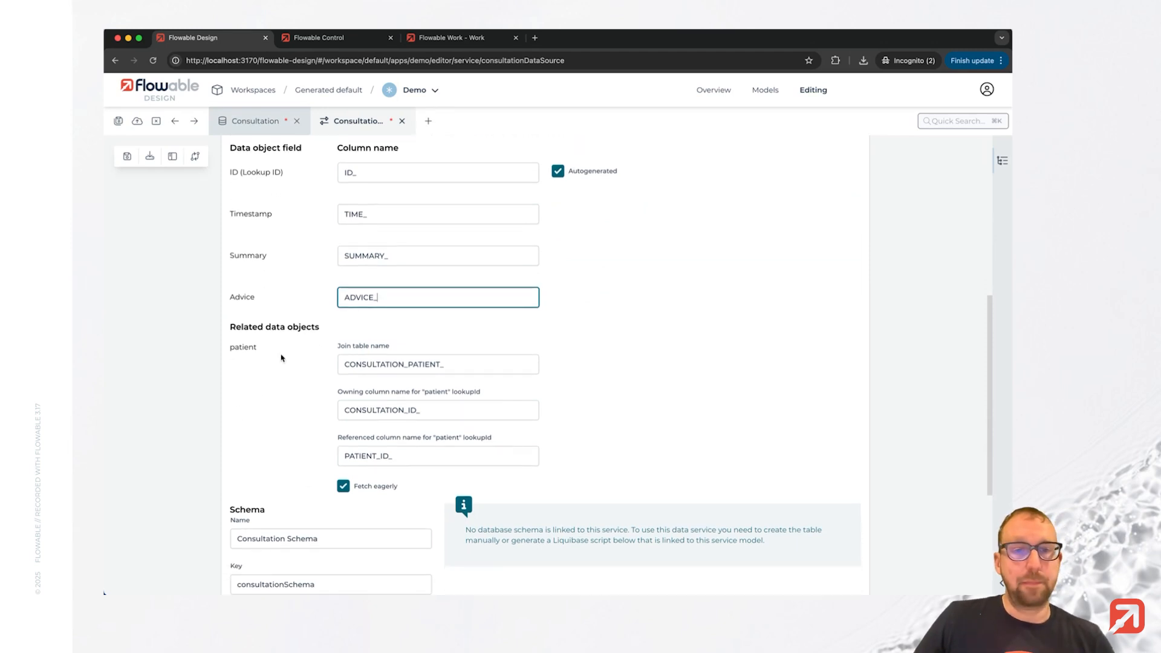
pyautogui.scroll(-1, 416, 366)
pyautogui.scroll(-1, 414, 379)
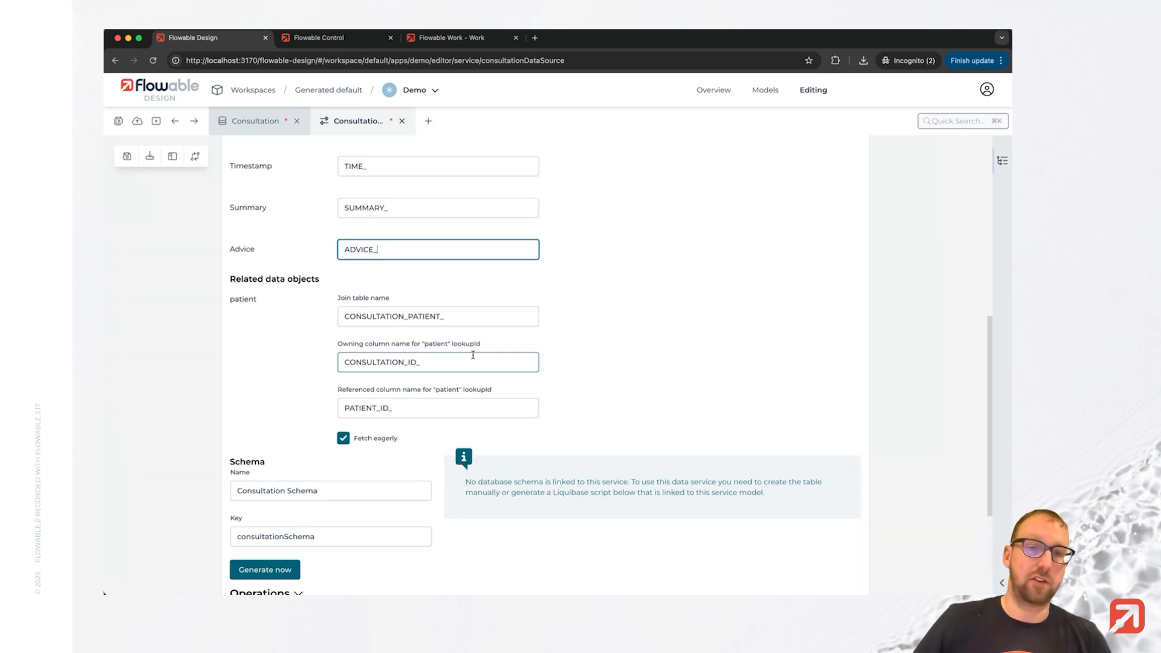
pyautogui.scroll(-1, 652, 337)
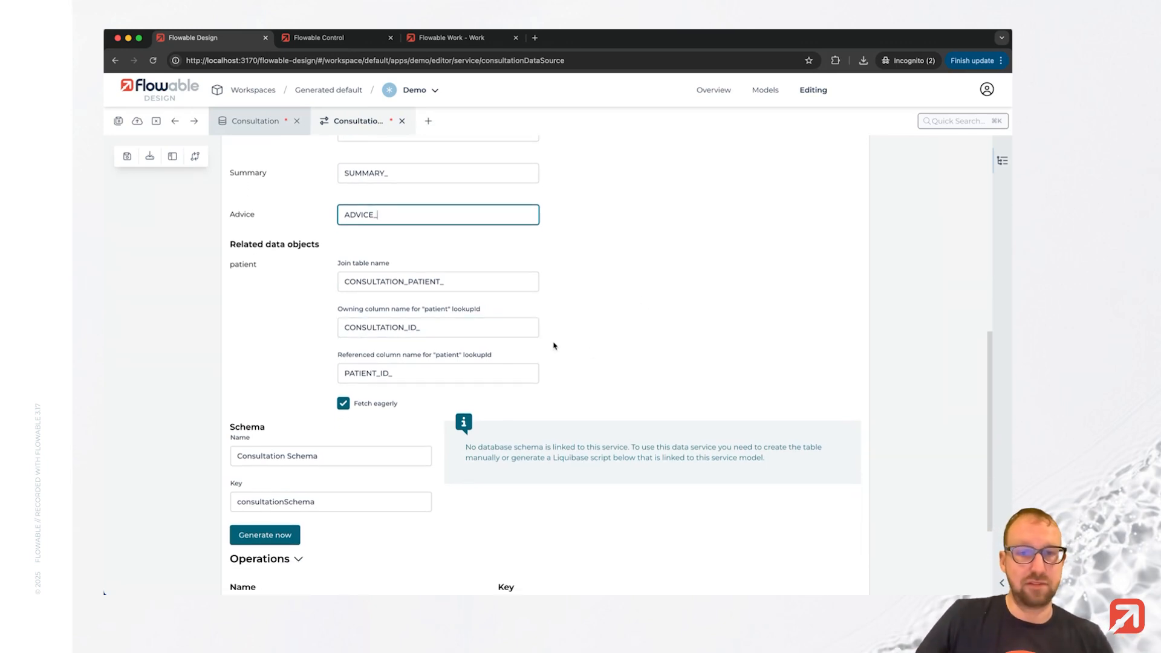
pyautogui.scroll(-3, 553, 345)
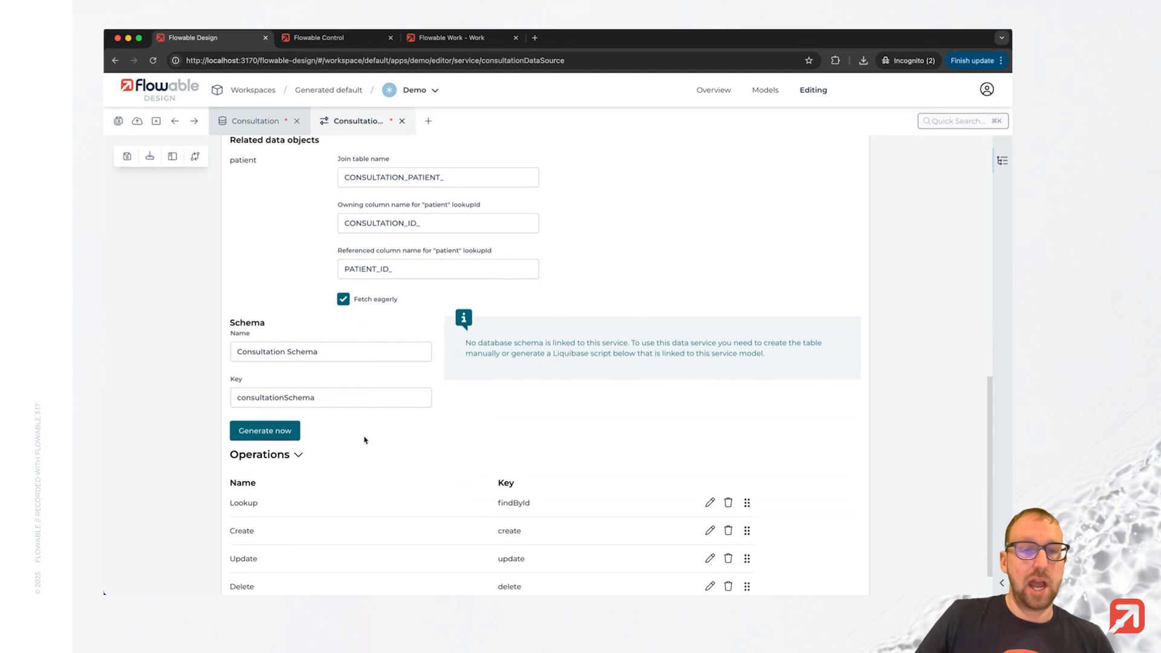
pyautogui.click(290, 434)
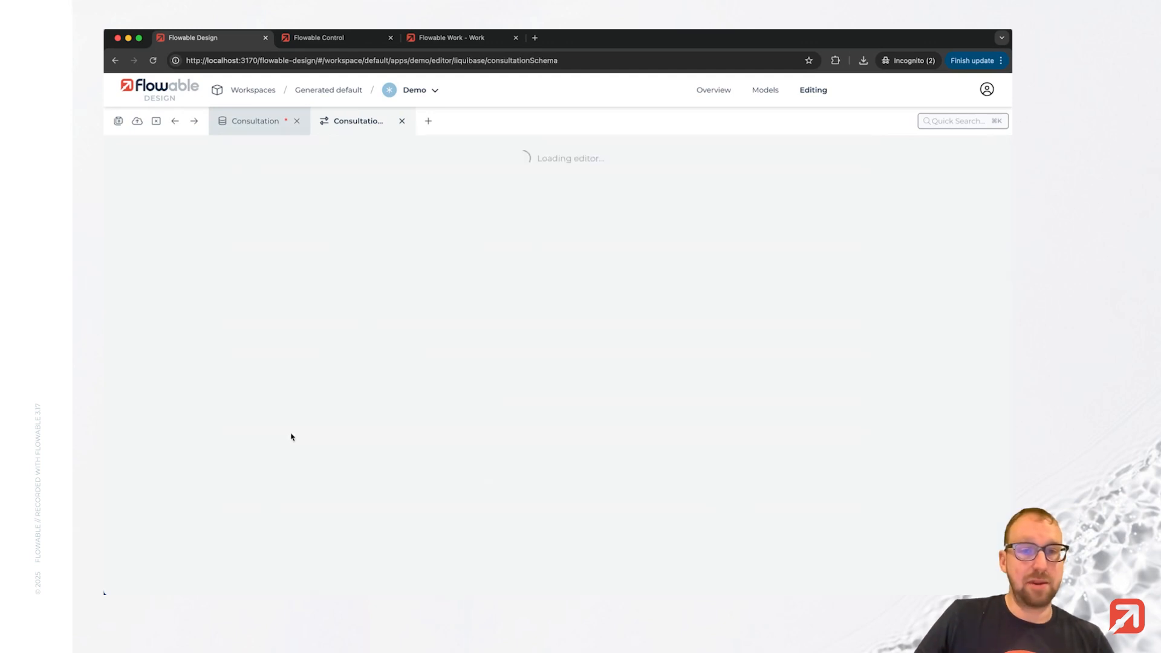
pyautogui.moveTo(276, 396); pyautogui.dragTo(409, 543)
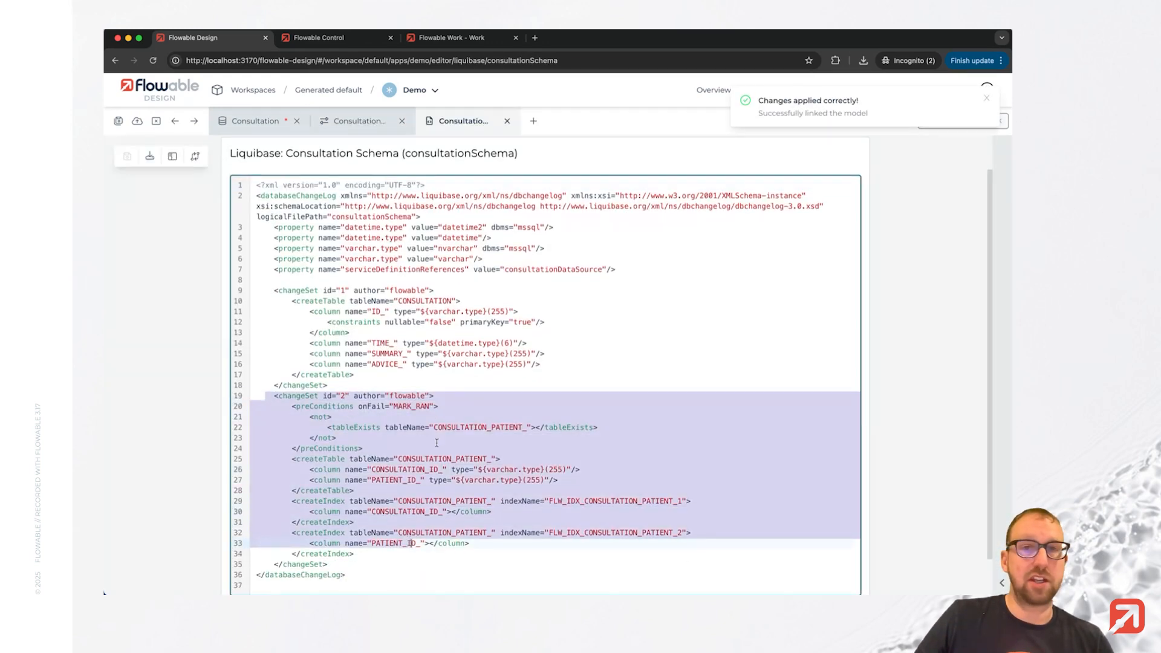
# Return to the Consultation data source, examine the fields available for a new operation's filter definition, and discard the operation.
pyautogui.click(358, 121)
pyautogui.scroll(-3, 522, 454)
pyautogui.scroll(-5, 522, 453)
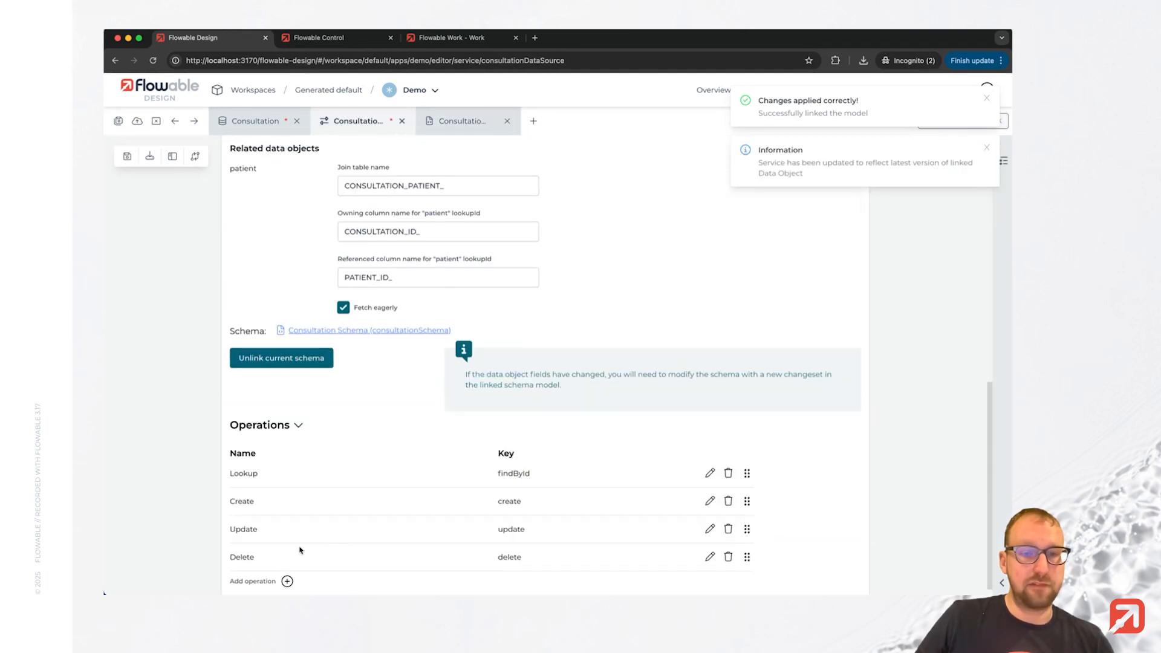
pyautogui.click(287, 581)
pyautogui.click(416, 194)
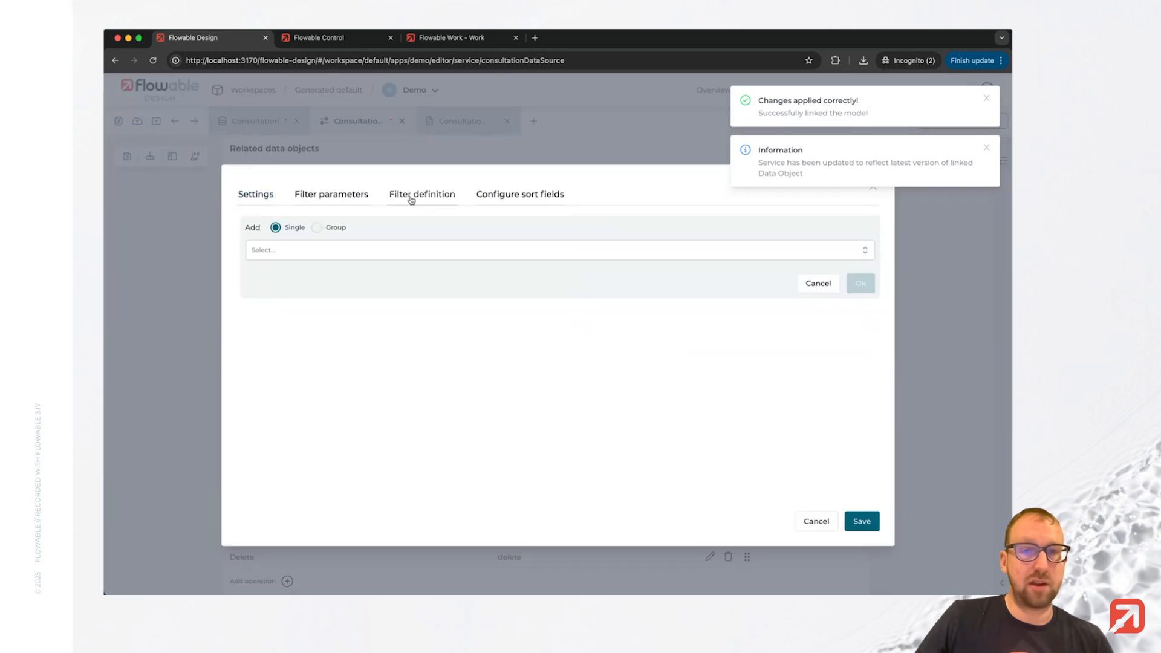
pyautogui.click(339, 249)
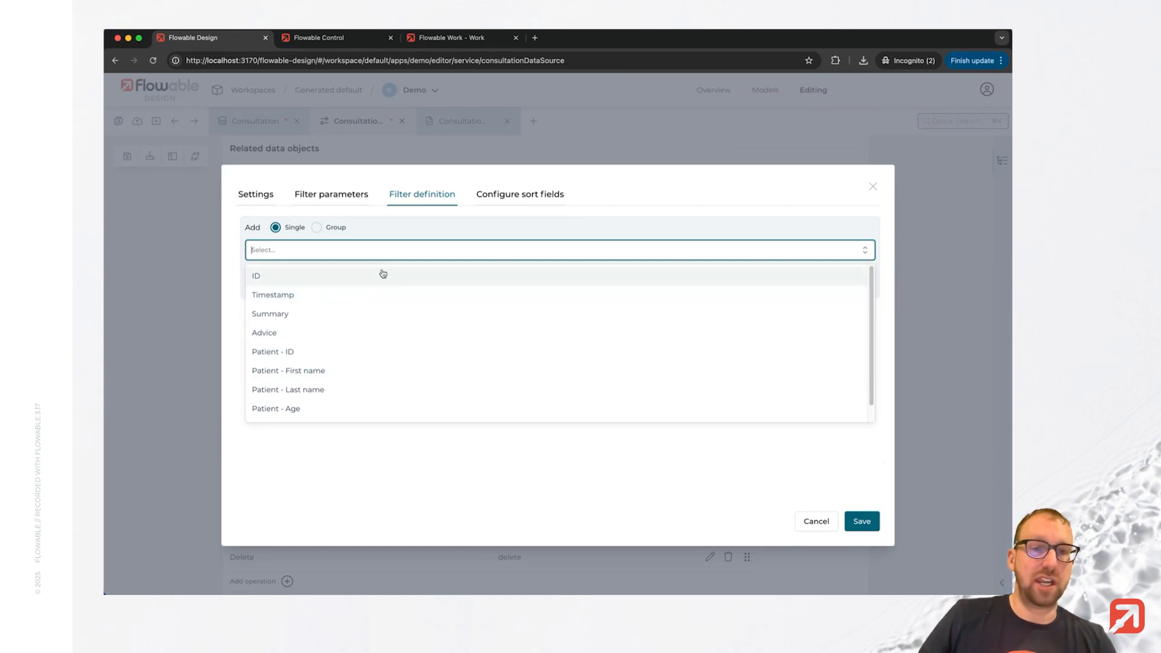
pyautogui.scroll(-1, 378, 376)
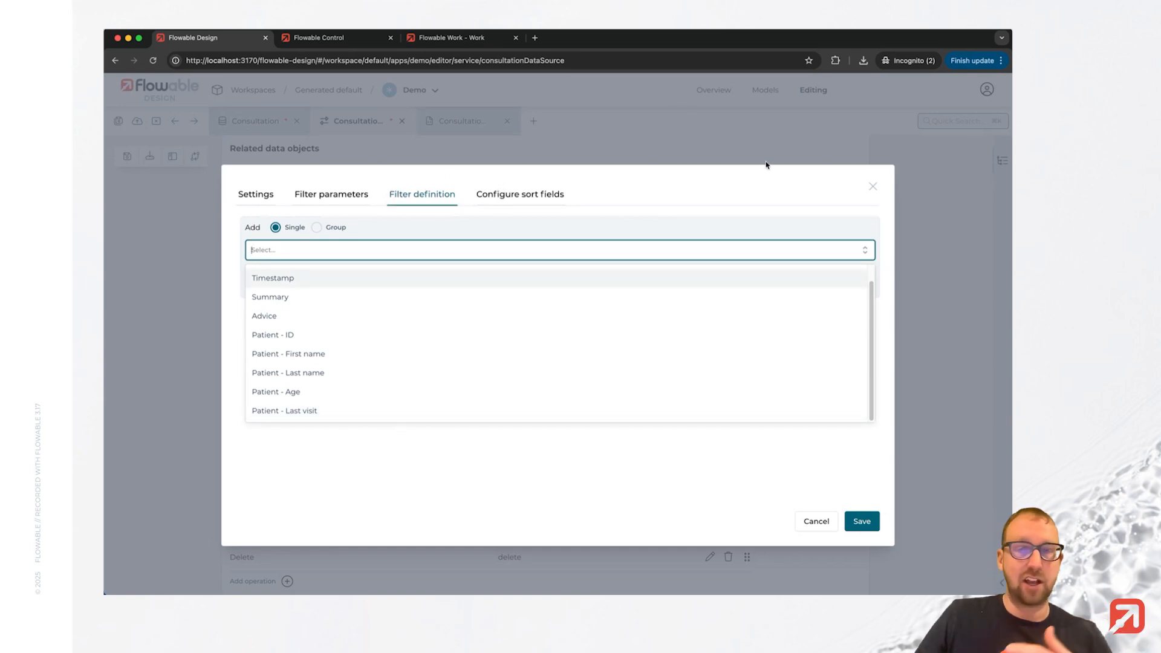
pyautogui.click(691, 191)
pyautogui.click(806, 521)
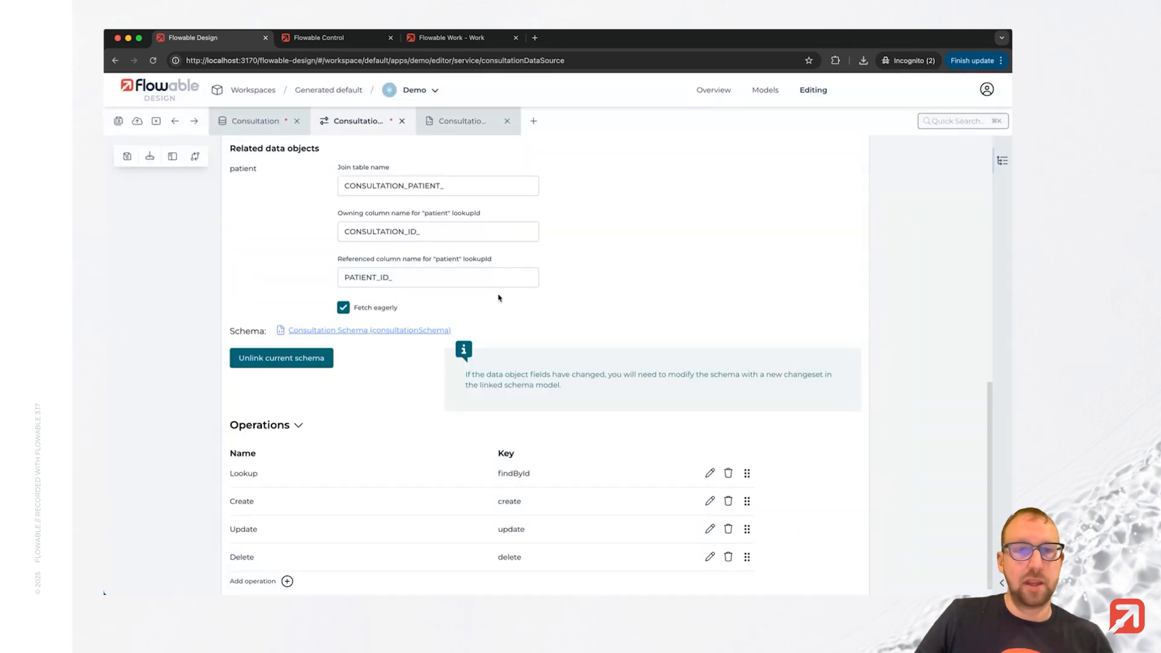
# Save all open models and open the Patient case from the Demo app's main models.
pyautogui.click(119, 120)
pyautogui.click(413, 229)
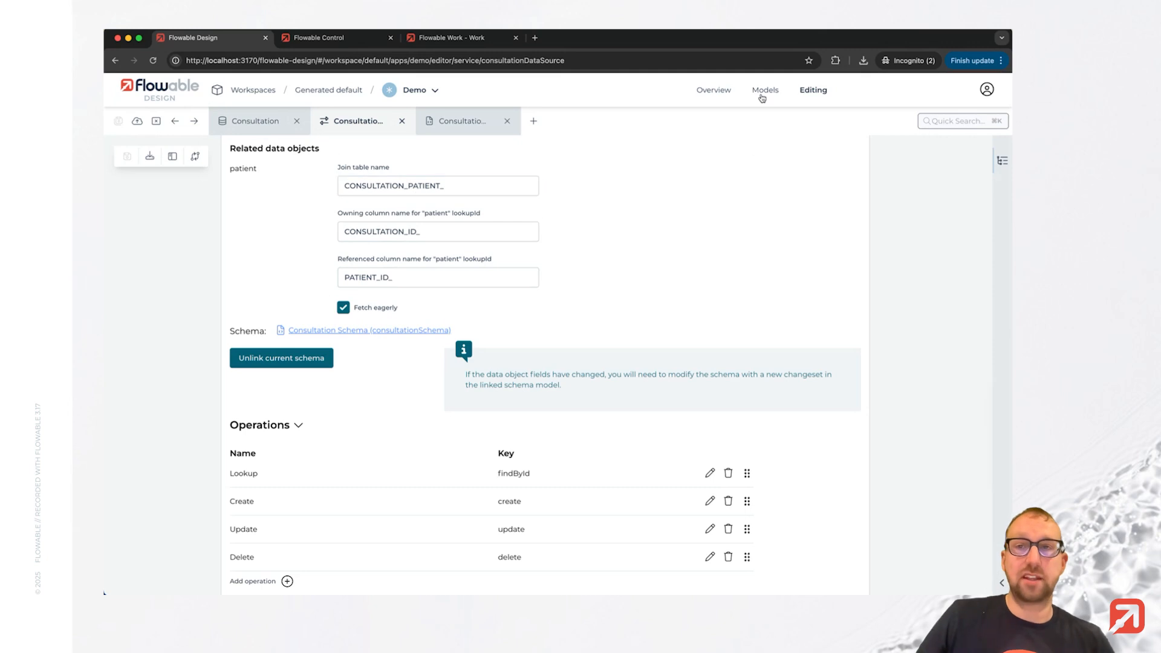
pyautogui.click(718, 92)
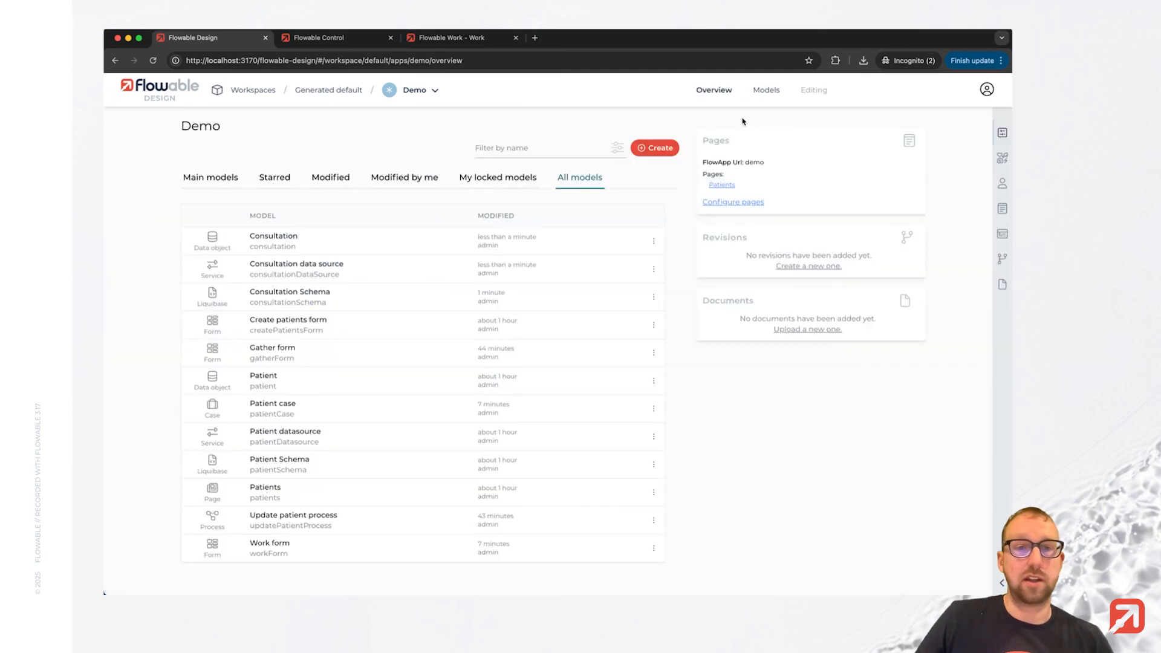
pyautogui.click(217, 179)
pyautogui.click(381, 251)
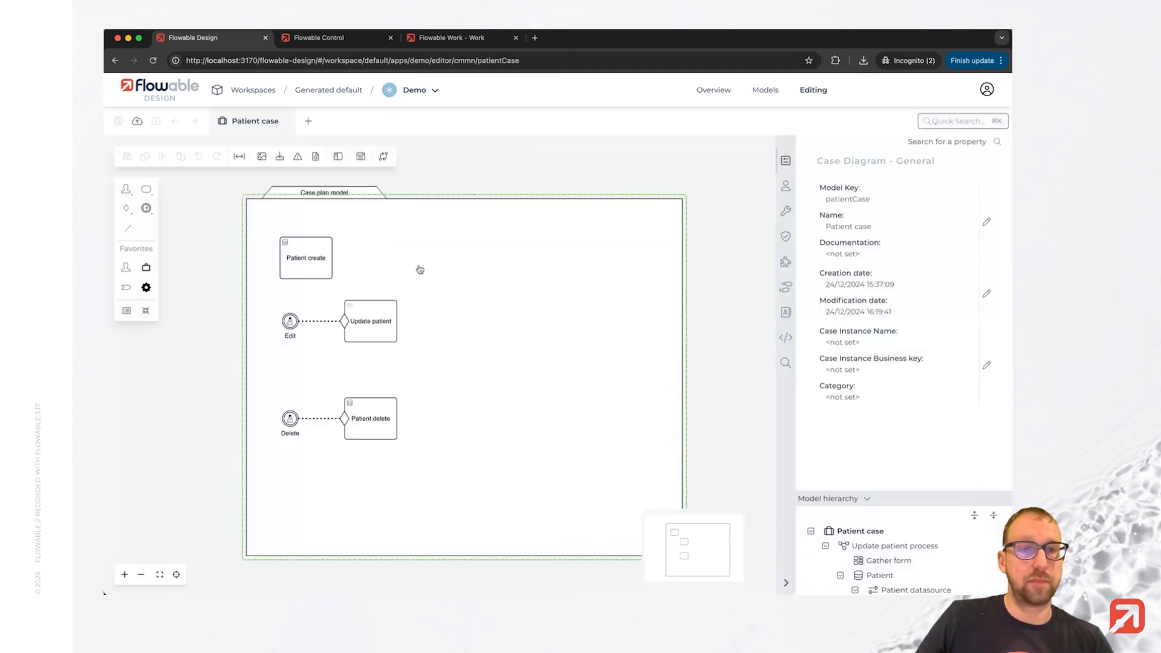
# Add a user event listener to the case plan beside Update patient and name it Add consultation.
pyautogui.click(147, 211)
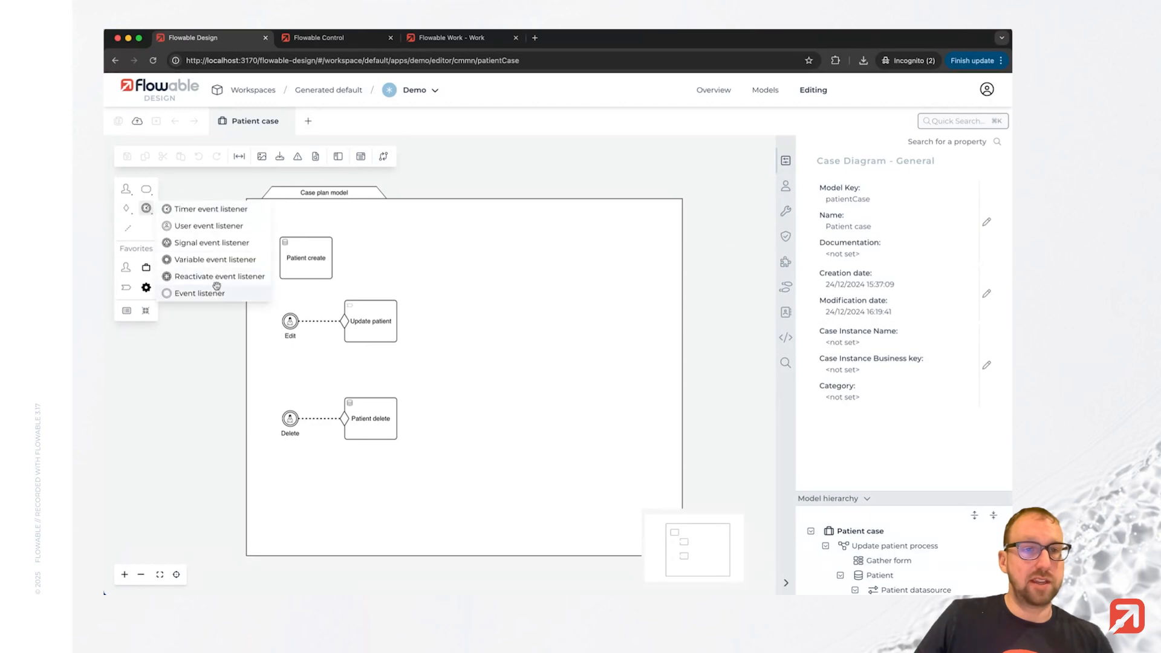
pyautogui.moveTo(208, 227); pyautogui.dragTo(484, 310)
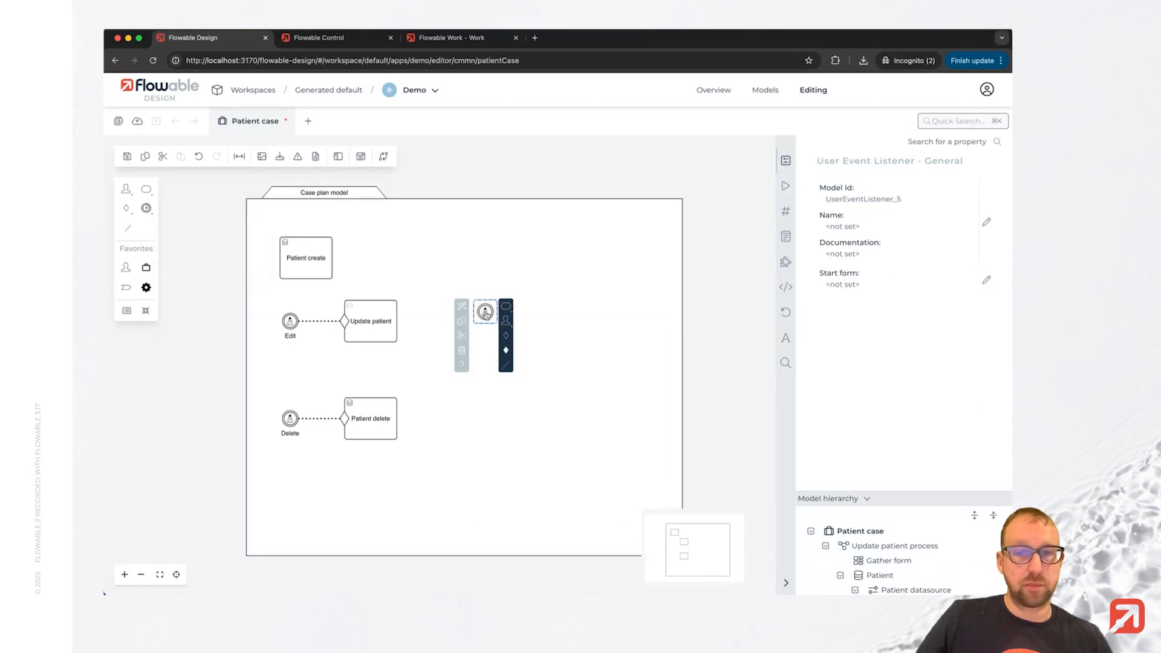
pyautogui.doubleClick(485, 311)
pyautogui.write('Add consultation')
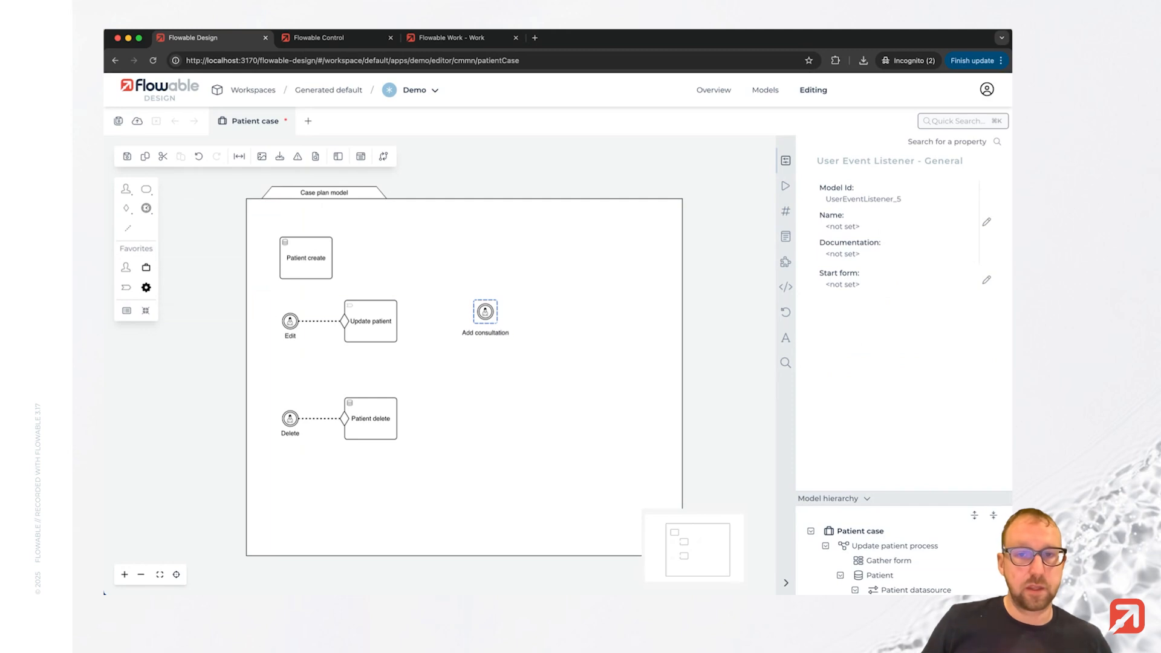
pyautogui.press('Return')
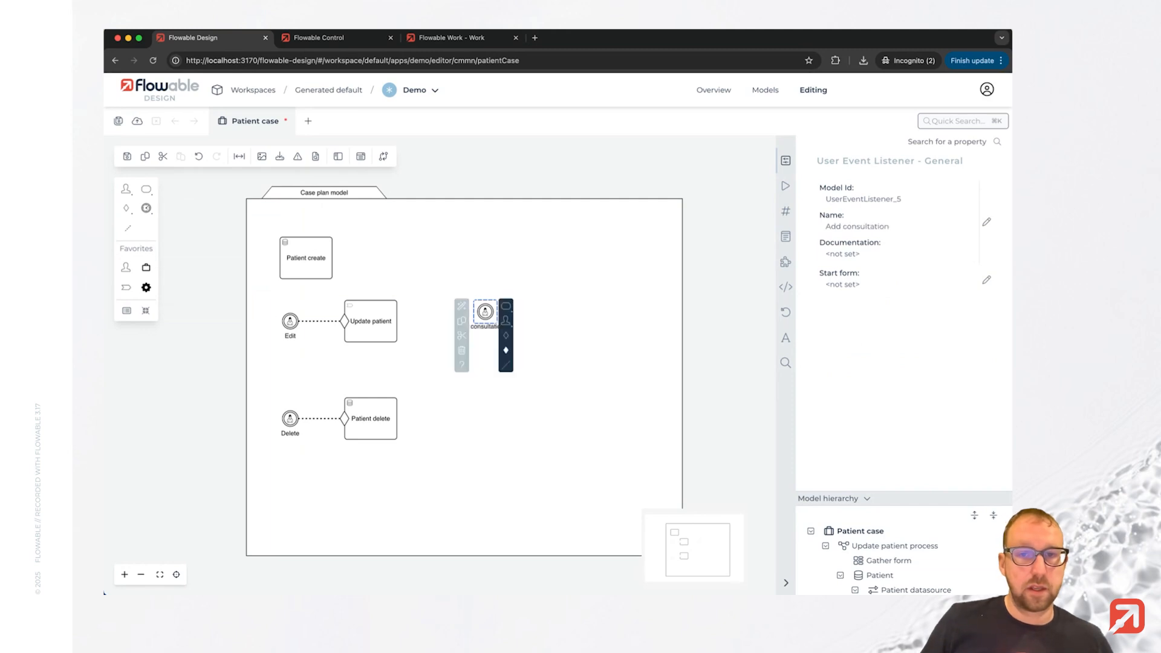
# Enable repetition for the Add consultation event listener, keeping a max instance count of 1.
pyautogui.click(786, 211)
pyautogui.click(846, 201)
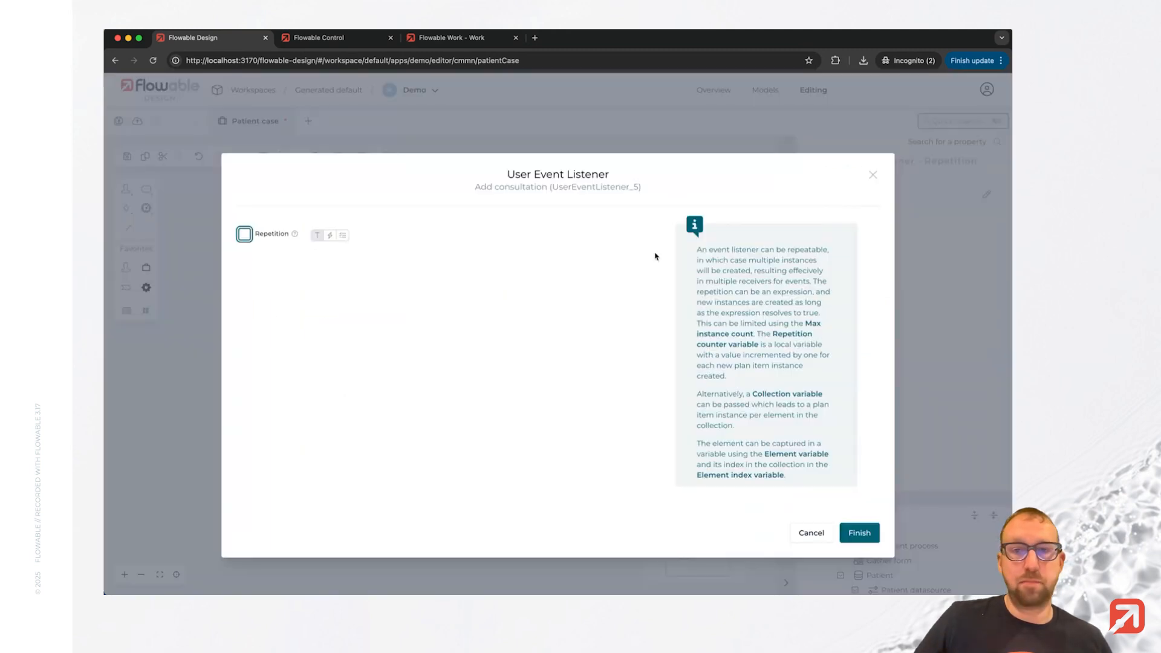
pyautogui.click(244, 234)
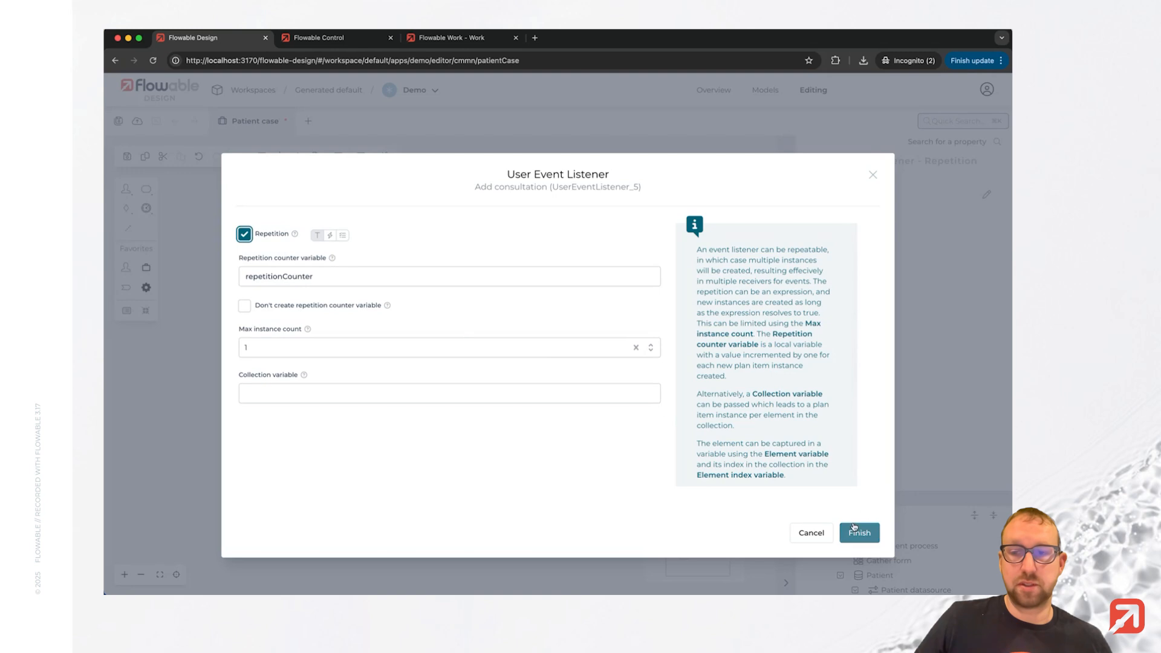
pyautogui.click(859, 532)
# Attach a process task named Add consultation to the event listener and widen it to fit its label.
pyautogui.click(506, 306)
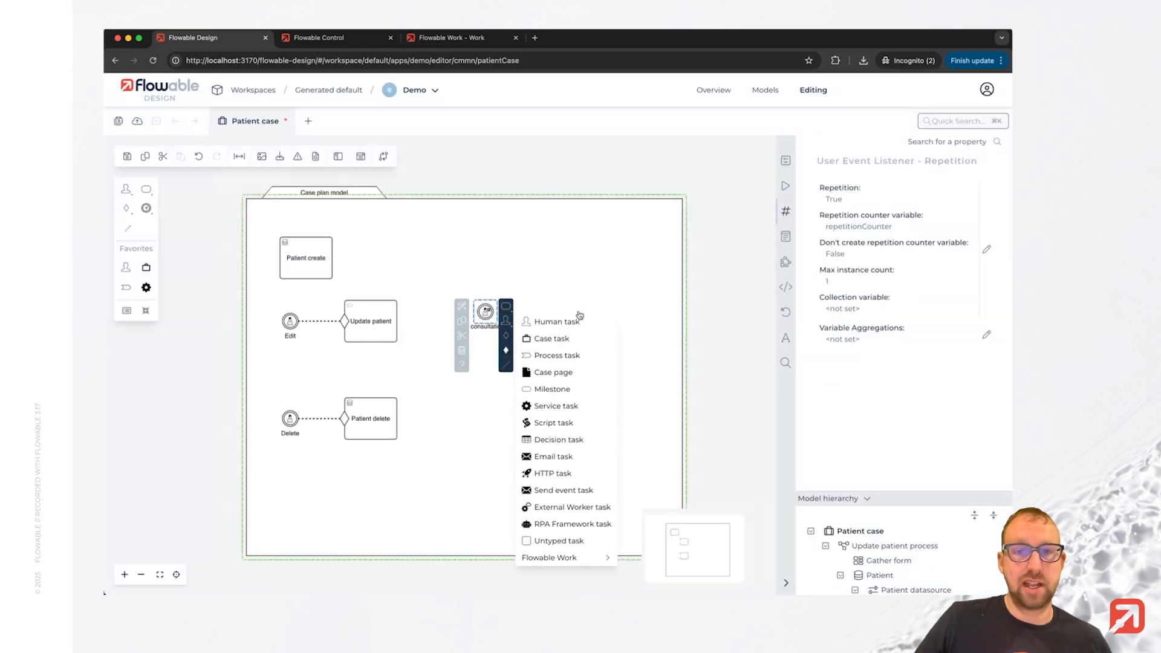
pyautogui.click(576, 351)
pyautogui.write('A')
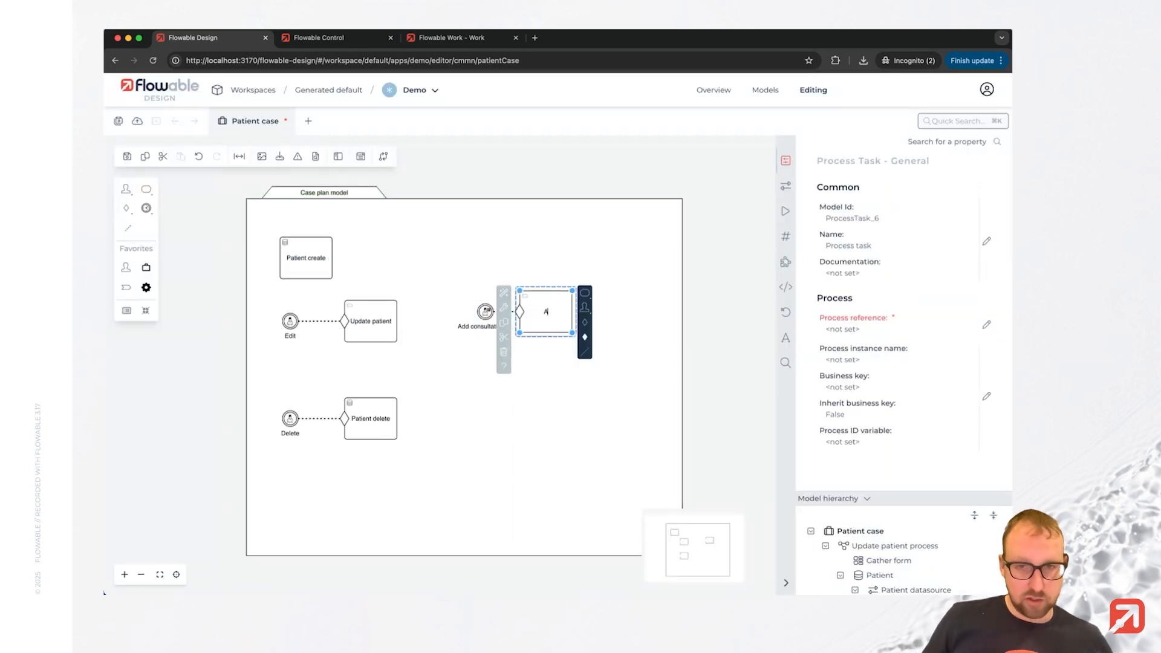
pyautogui.write('dd consultation')
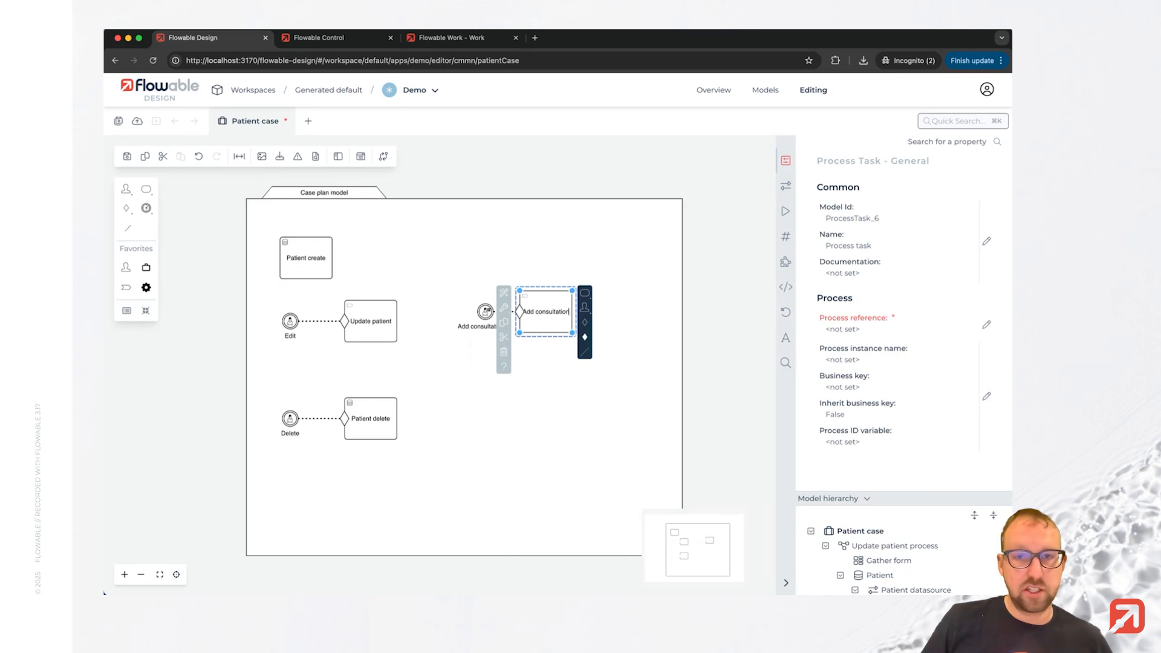
pyautogui.click(607, 315)
pyautogui.click(556, 307)
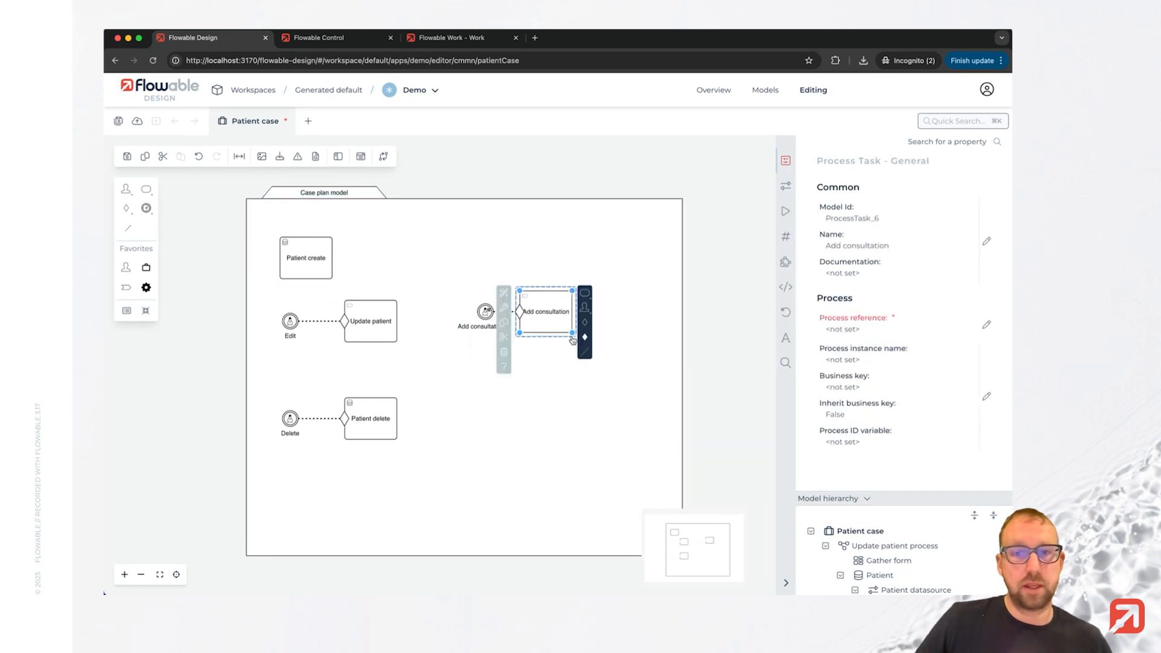
pyautogui.moveTo(572, 332); pyautogui.dragTo(586, 329)
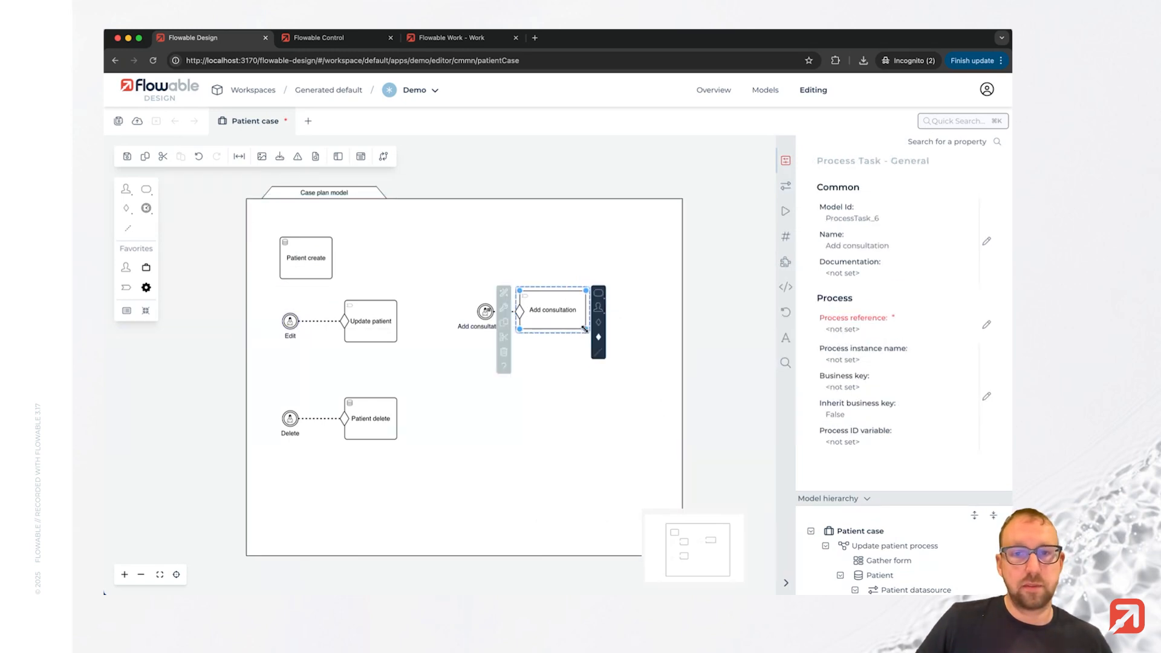
# Create a process named Add consultation process for the Add consultation process task and open it for editing.
pyautogui.click(986, 325)
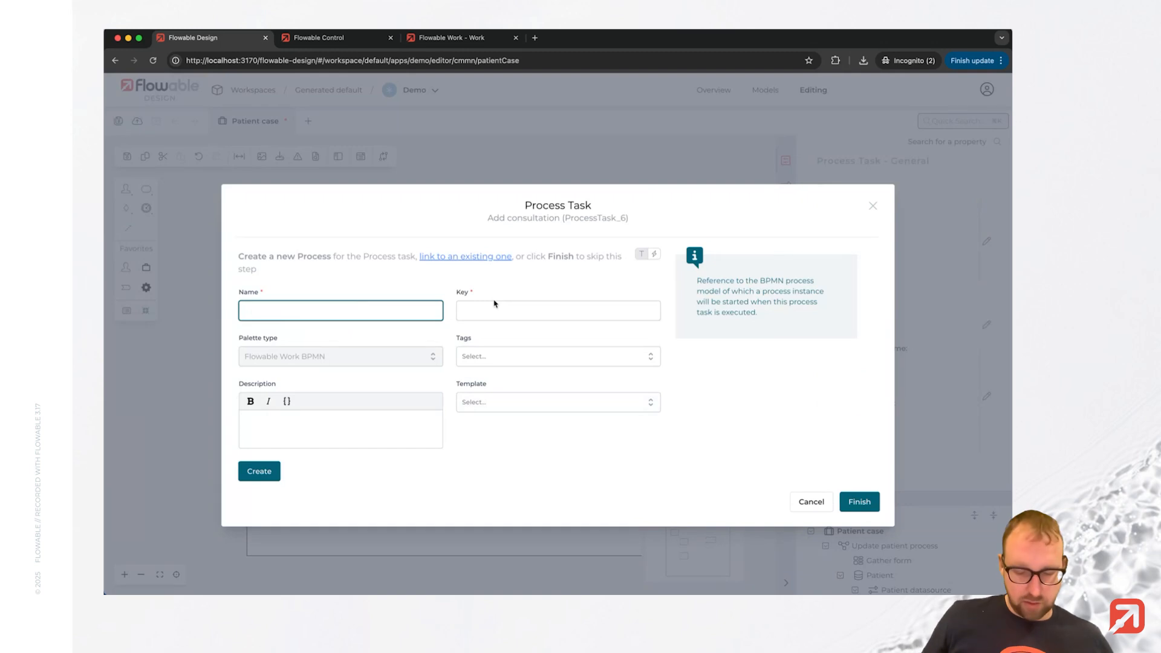
pyautogui.write('Add consultation ')
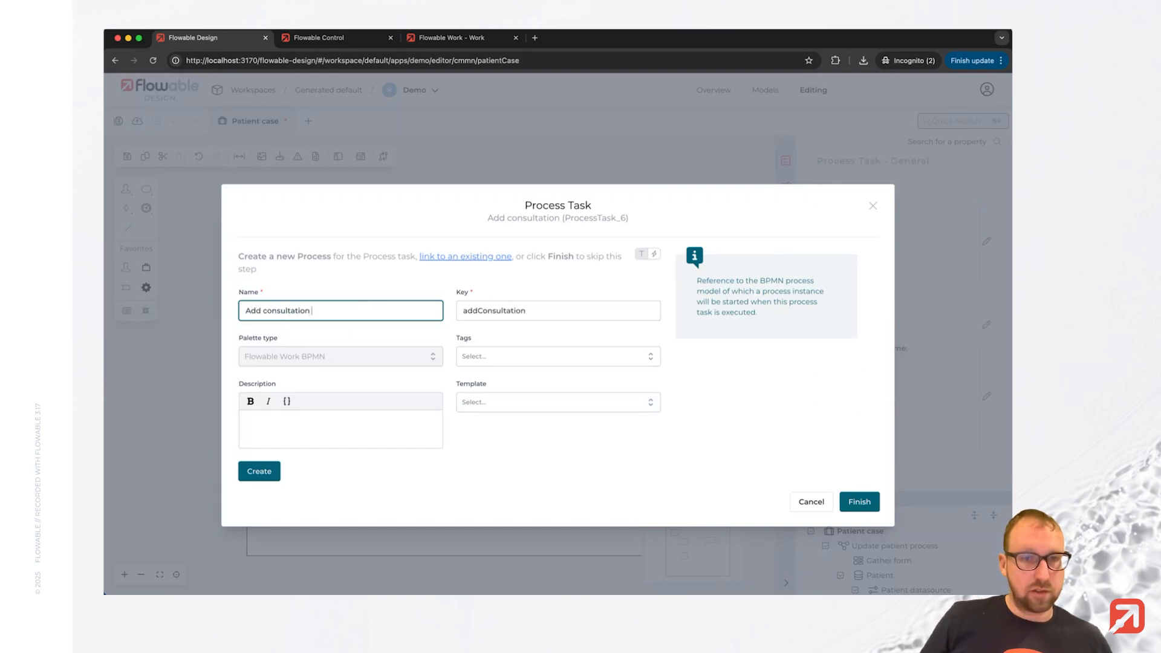
pyautogui.write('process')
pyautogui.click(259, 471)
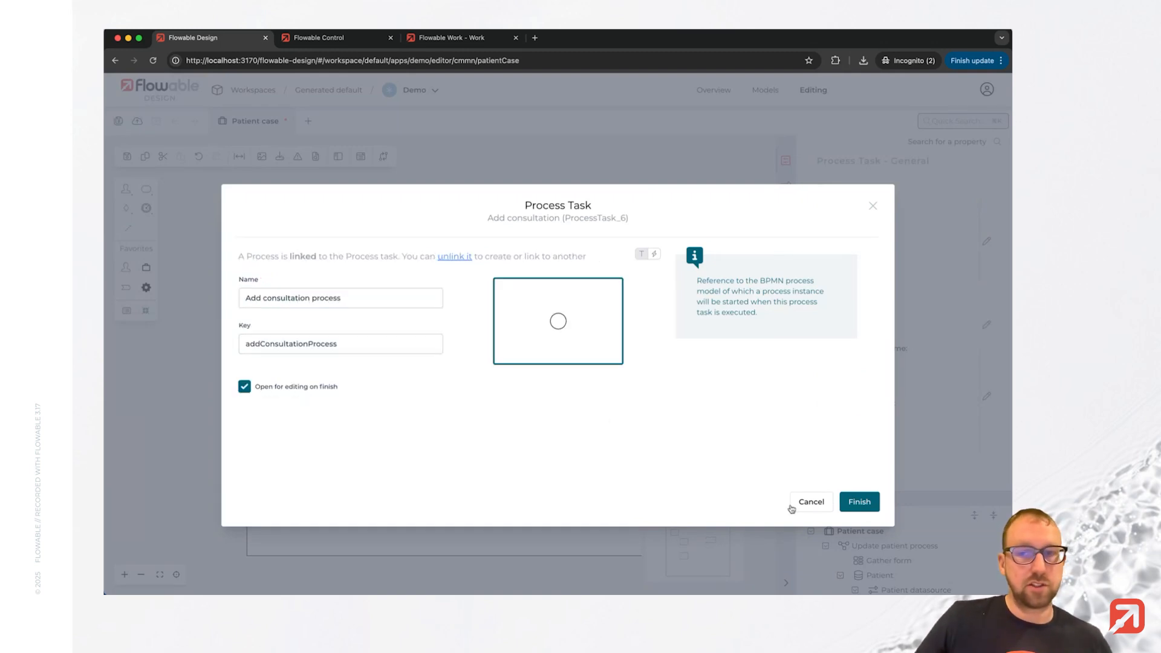
pyautogui.click(858, 501)
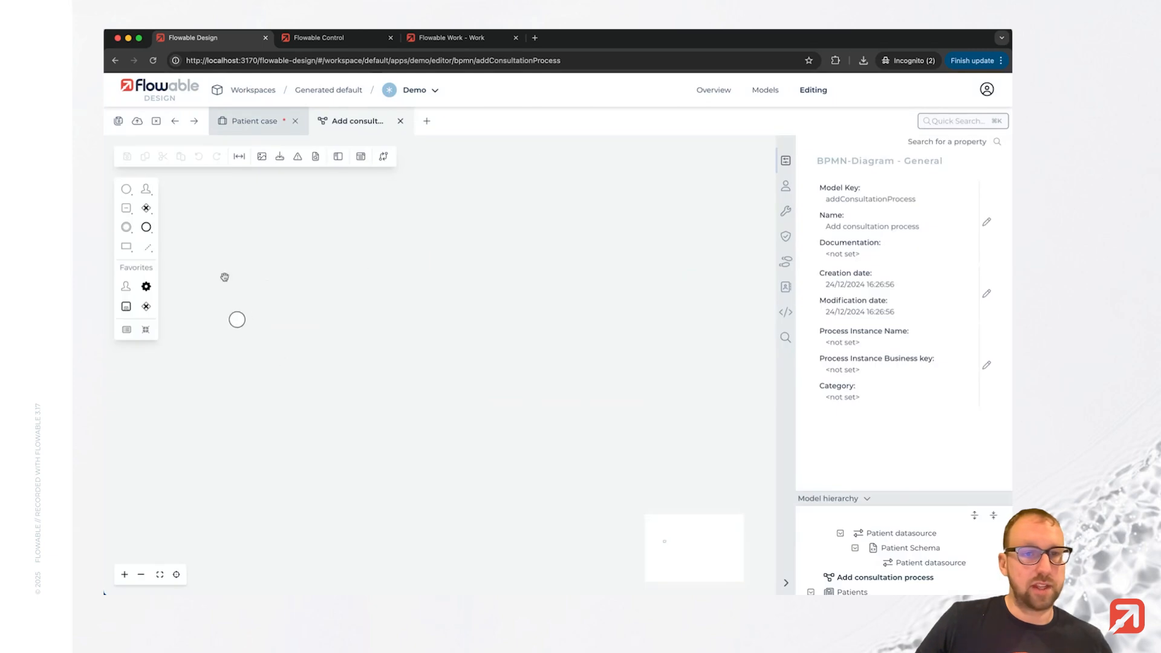
# Attach a user task named Gather consultation data to the start event of the process.
pyautogui.click(237, 319)
pyautogui.click(258, 315)
pyautogui.click(295, 315)
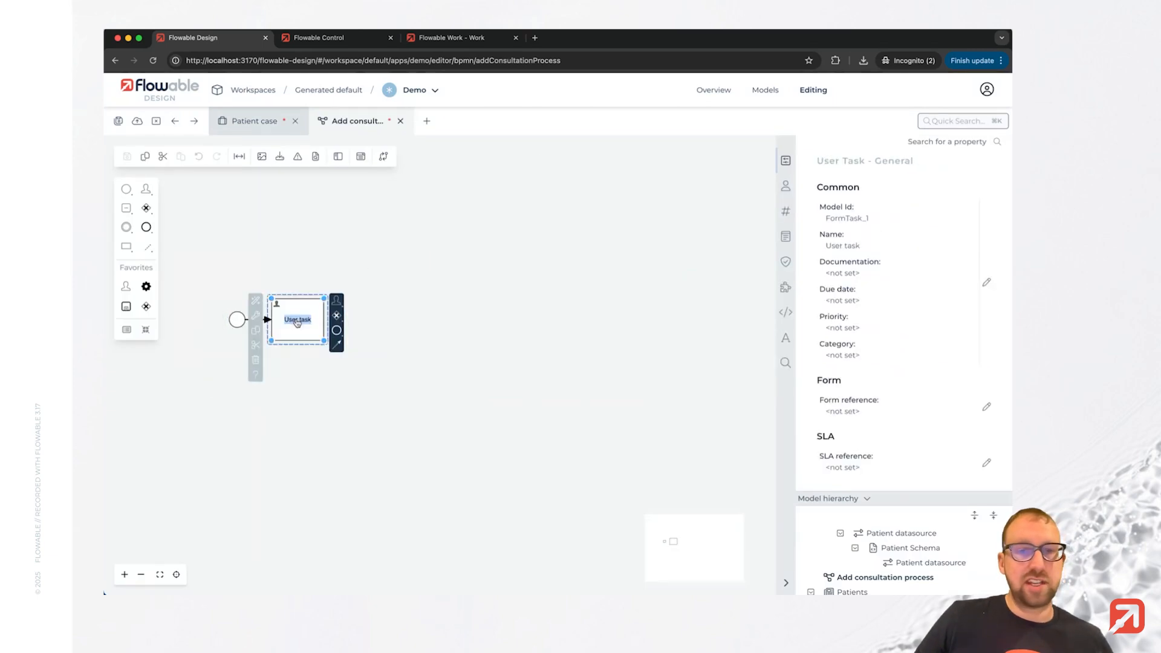
pyautogui.write('Gather co')
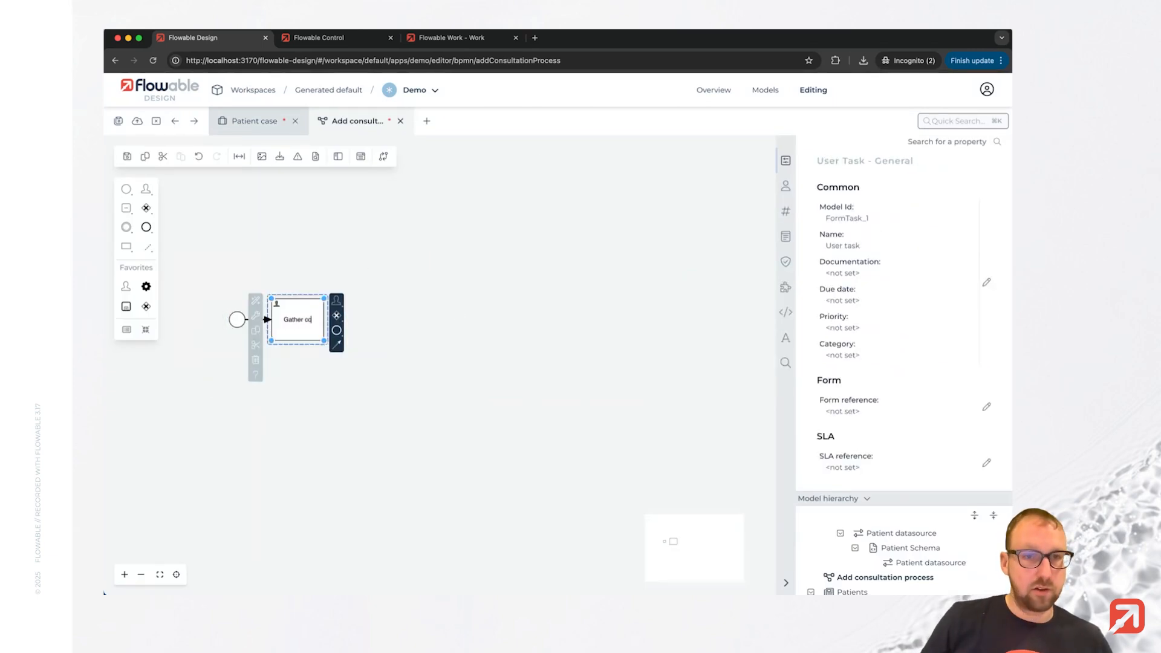
pyautogui.write('nsultation data')
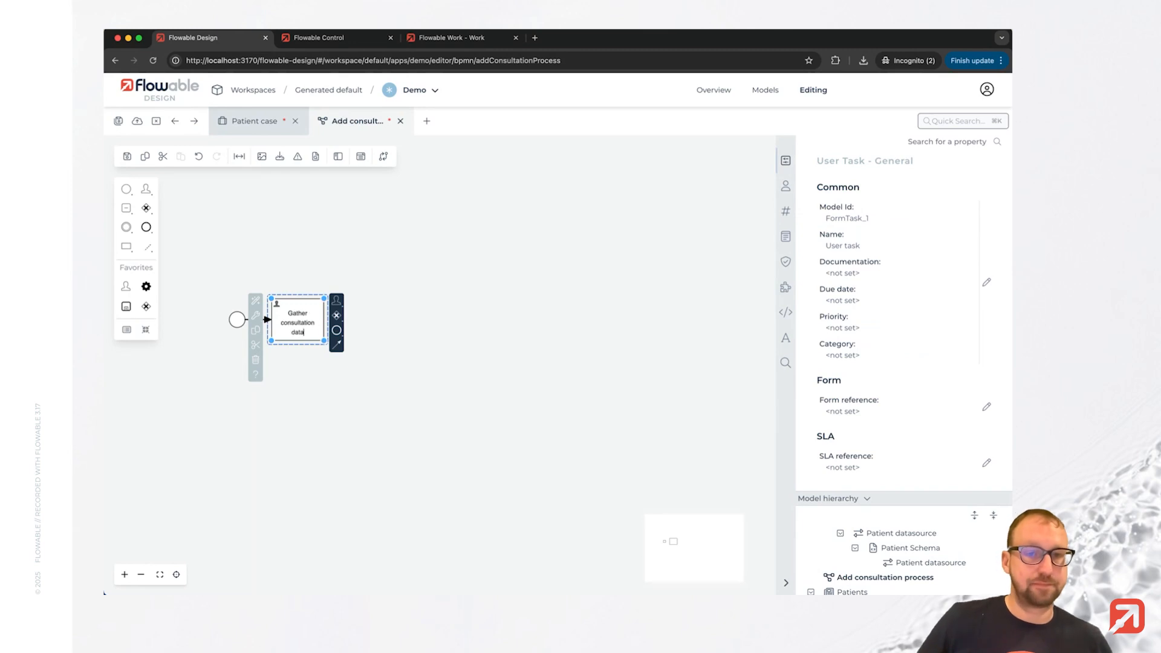
pyautogui.click(491, 352)
# Append a Data object create task named Consultation create after the Gather consultation data task.
pyautogui.click(307, 332)
pyautogui.click(338, 300)
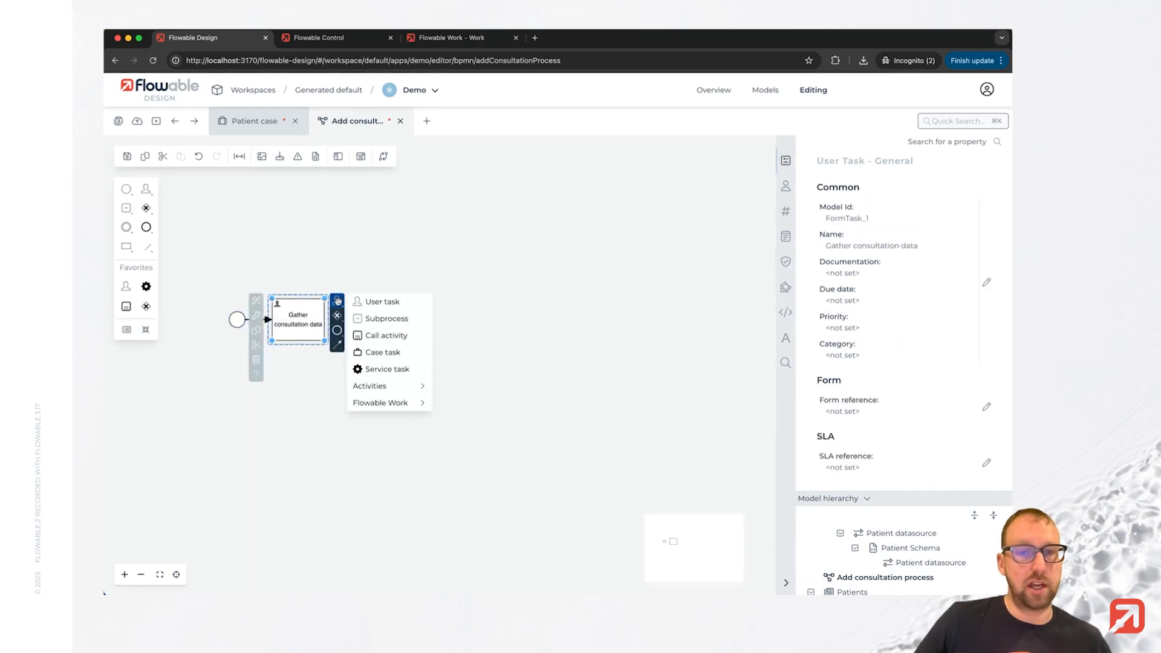
pyautogui.click(374, 402)
pyautogui.click(426, 453)
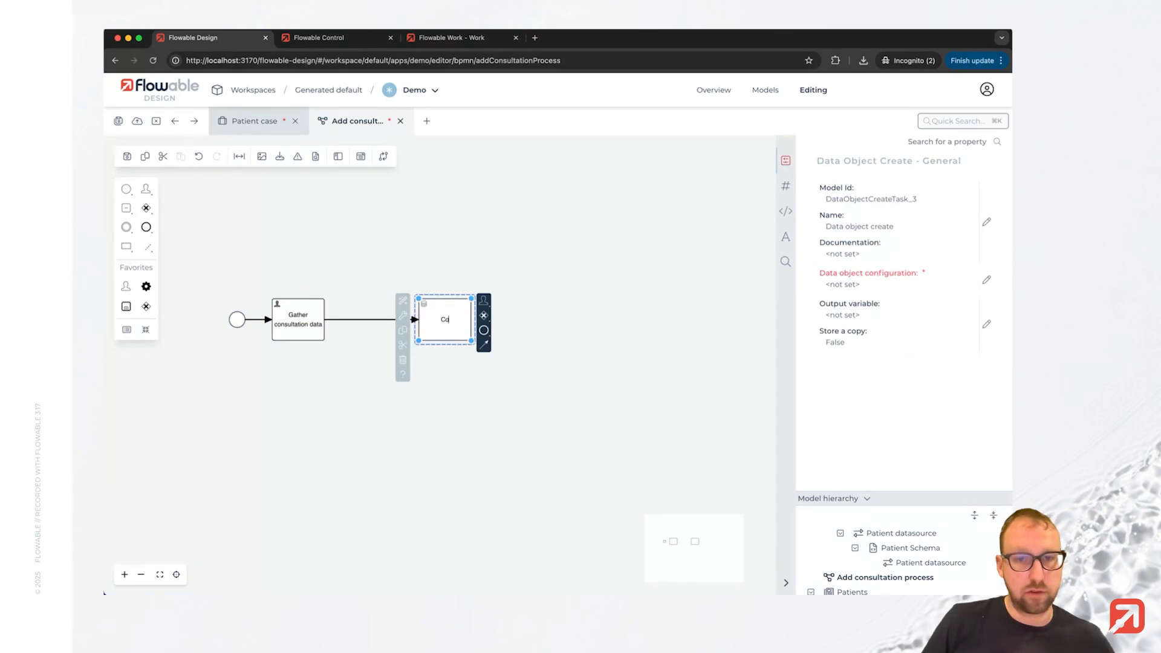
pyautogui.write('Consultation create')
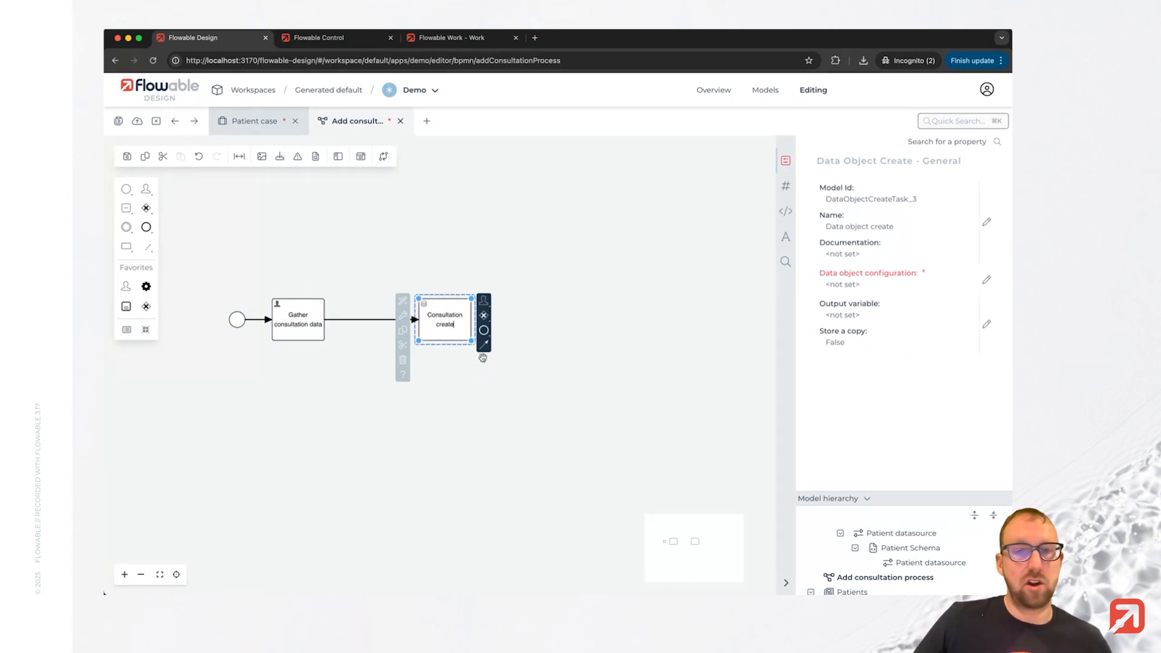
# Append an end event after Consultation create and move that task closer to Gather consultation data.
pyautogui.click(484, 330)
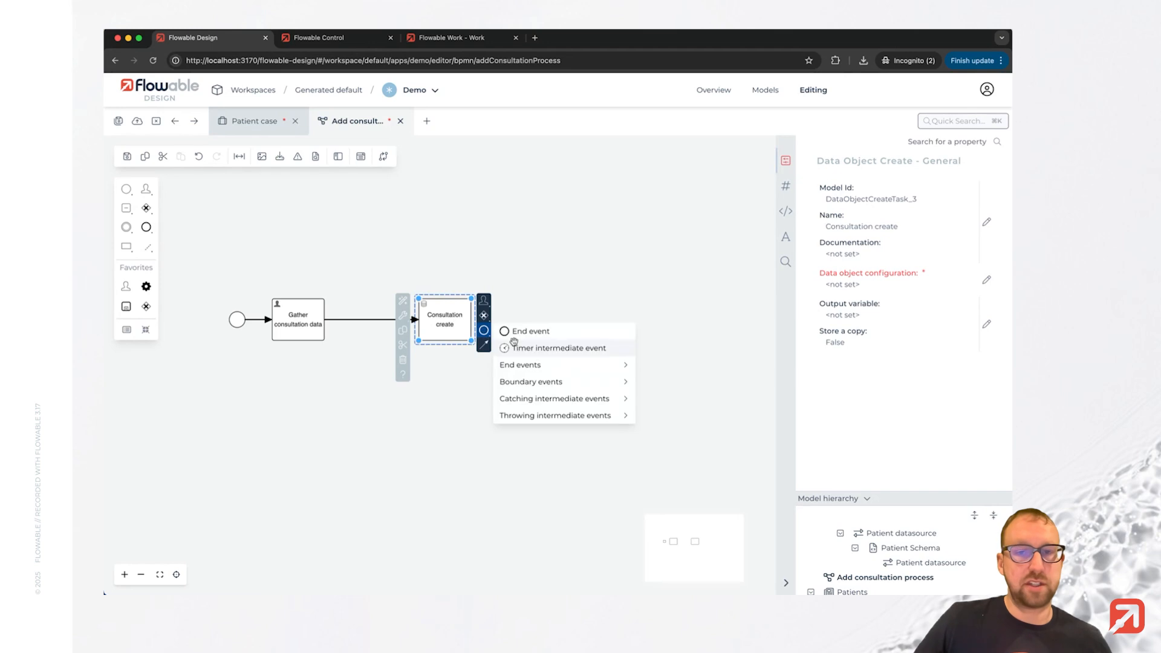
pyautogui.click(514, 332)
pyautogui.moveTo(438, 333); pyautogui.dragTo(401, 332)
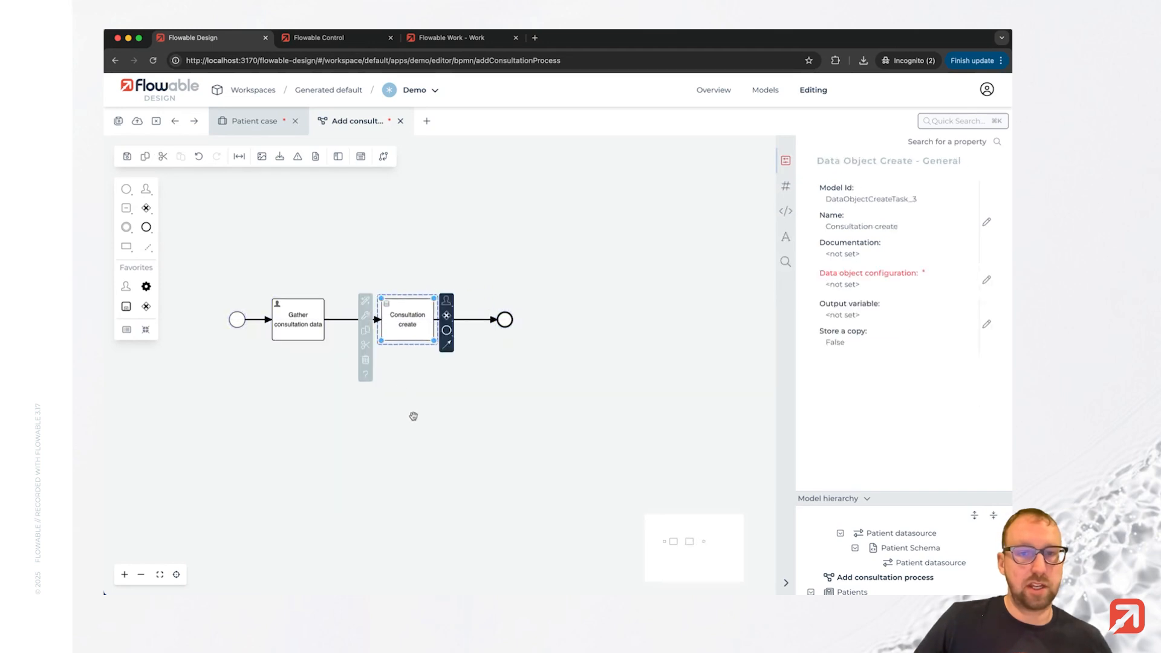
# Create a form named Gather consultation data for the user task of the same name and open it for editing.
pyautogui.click(298, 321)
pyautogui.click(986, 407)
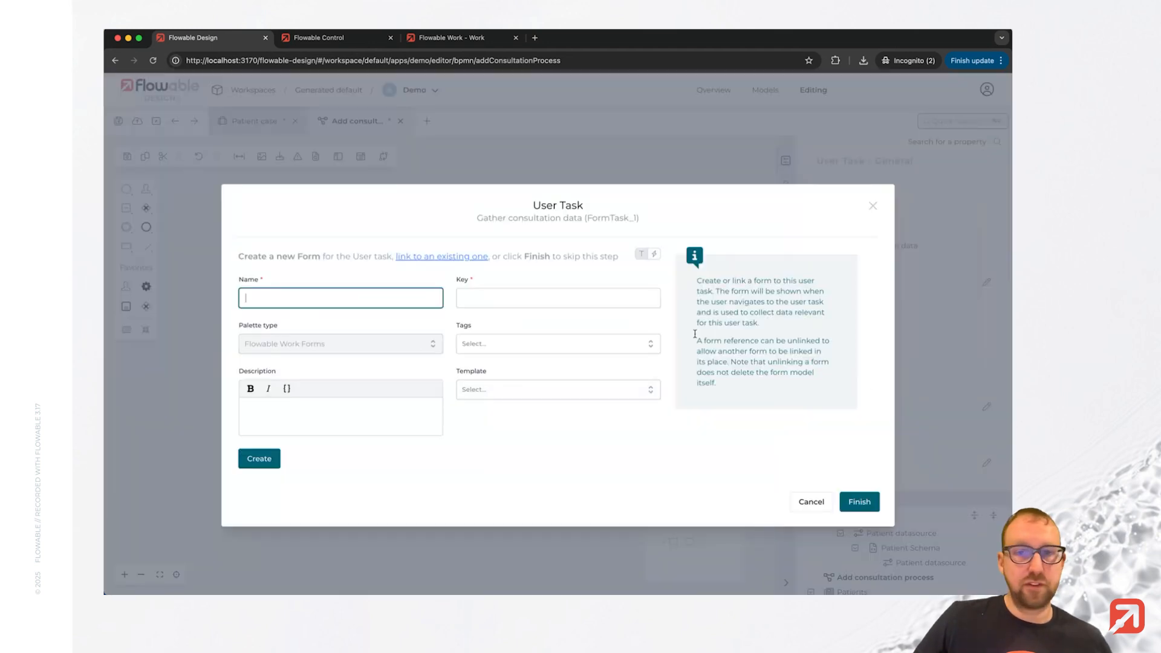
pyautogui.write('Gather cons')
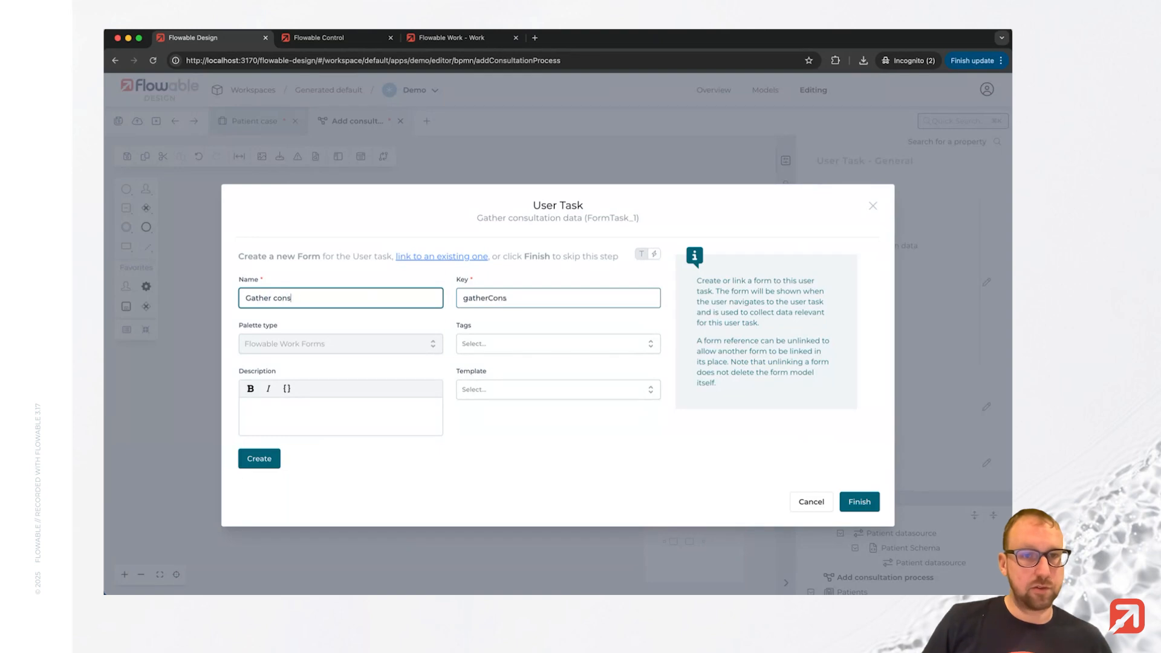
pyautogui.write('ultation data')
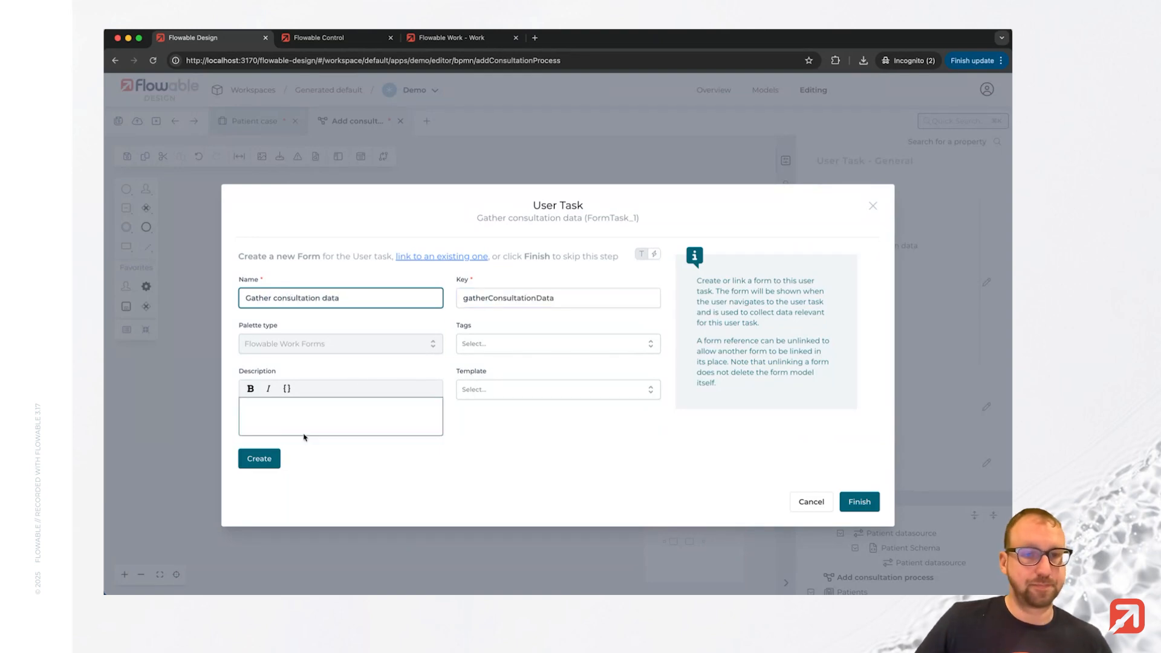
pyautogui.click(280, 454)
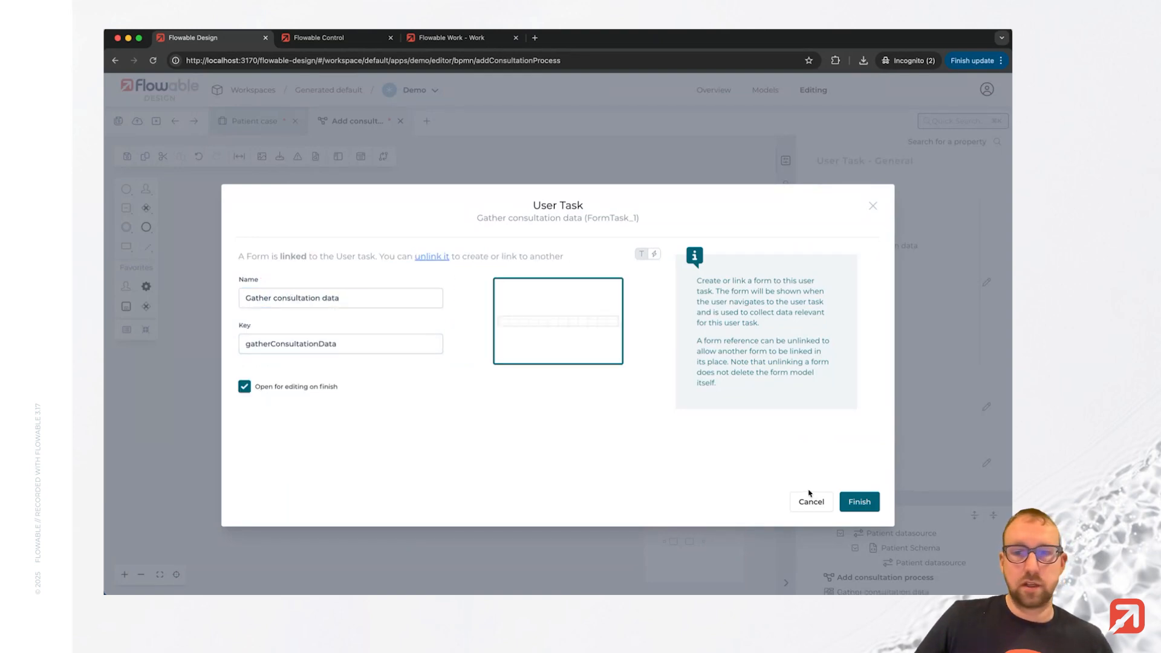
pyautogui.click(856, 502)
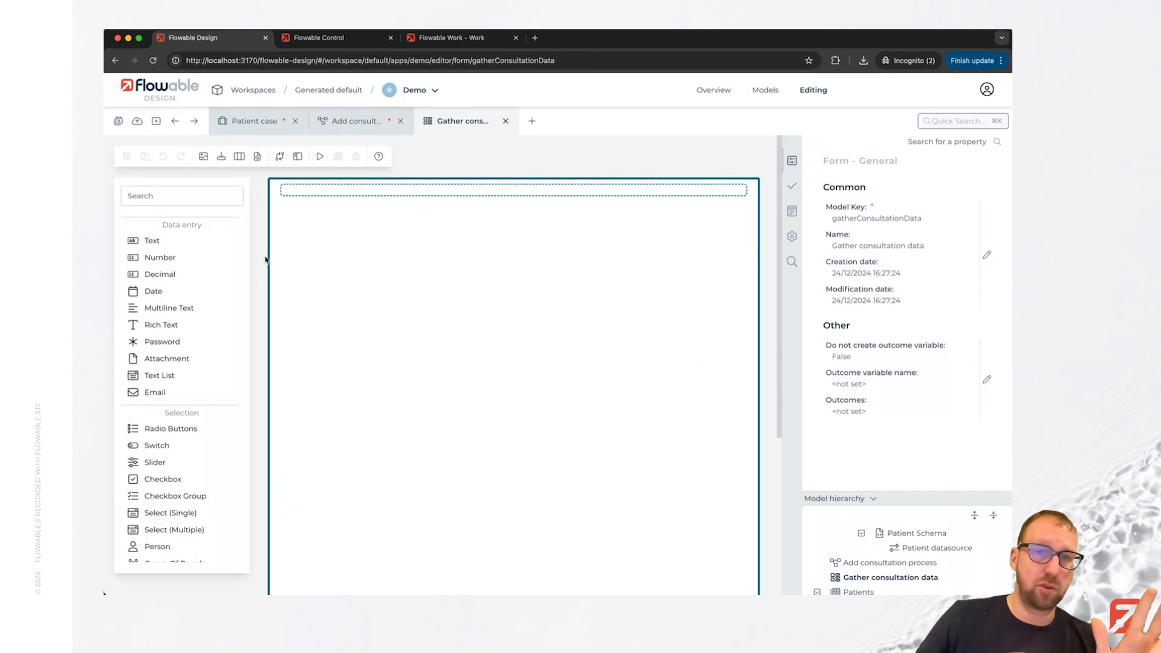
# Add a Text field labelled Summary and a Multiline Text field labelled Advice to the form, and save all models.
pyautogui.moveTo(194, 242); pyautogui.dragTo(387, 239)
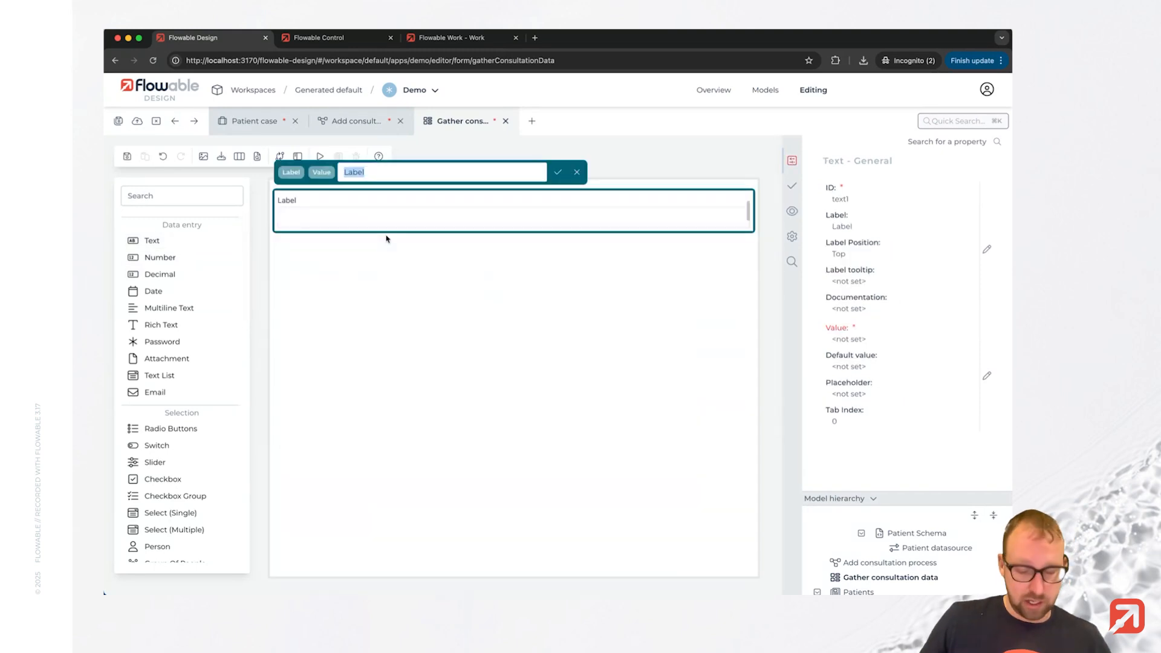
pyautogui.write('Summary')
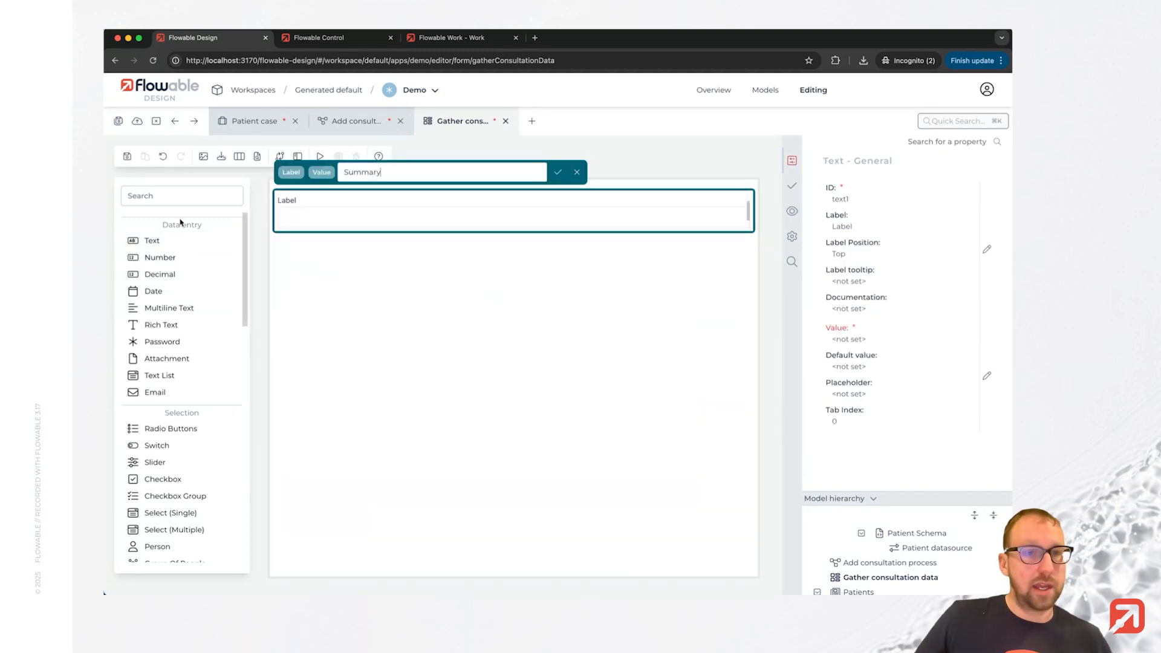
pyautogui.moveTo(181, 312); pyautogui.dragTo(308, 267)
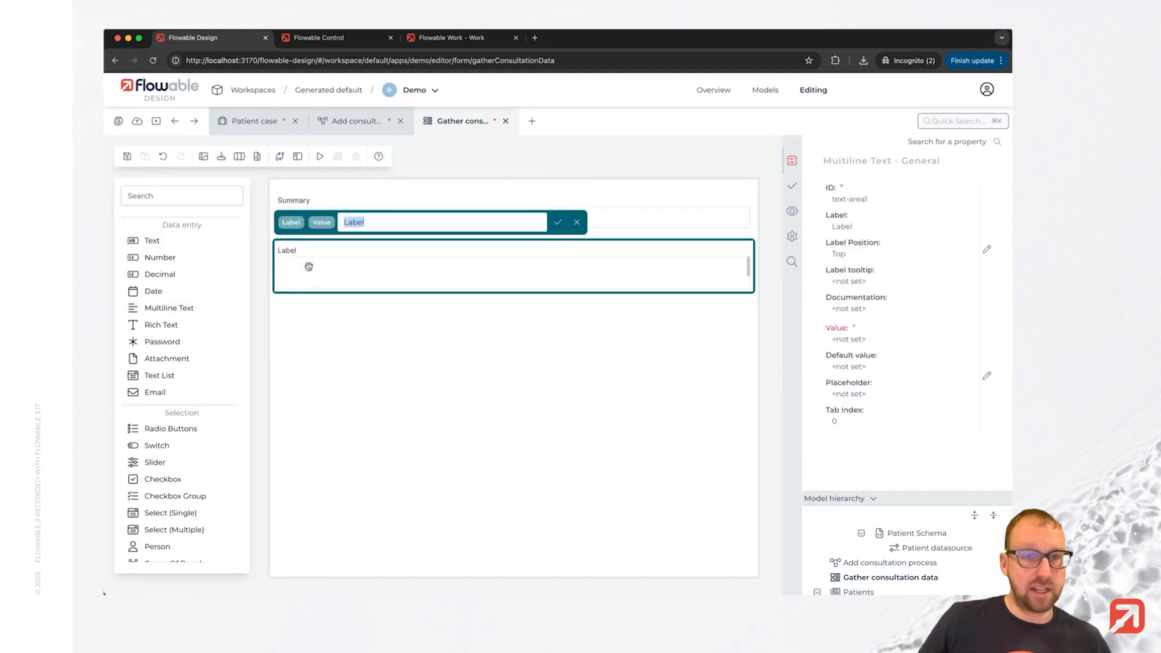
pyautogui.write('M')
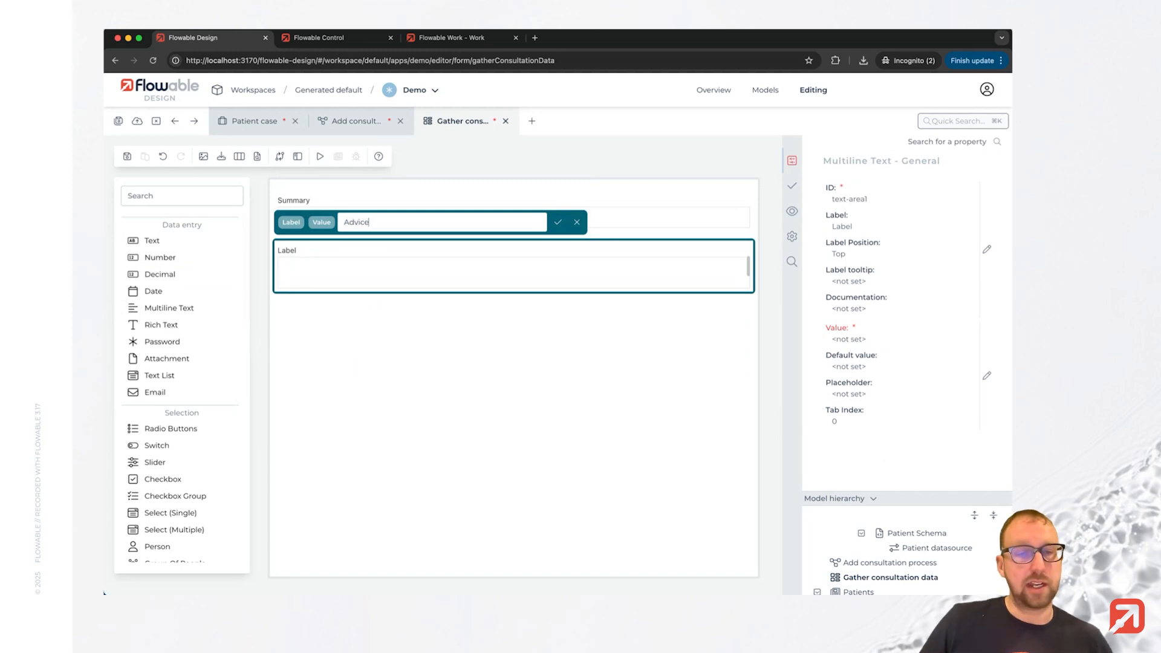
pyautogui.click(352, 381)
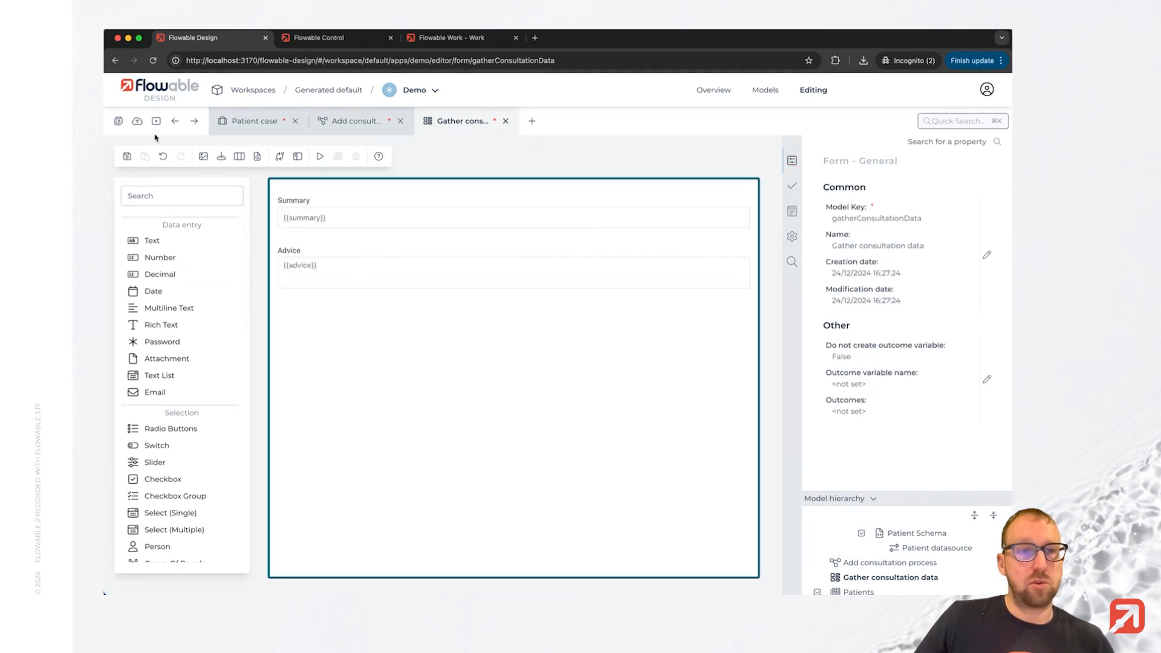
pyautogui.click(119, 124)
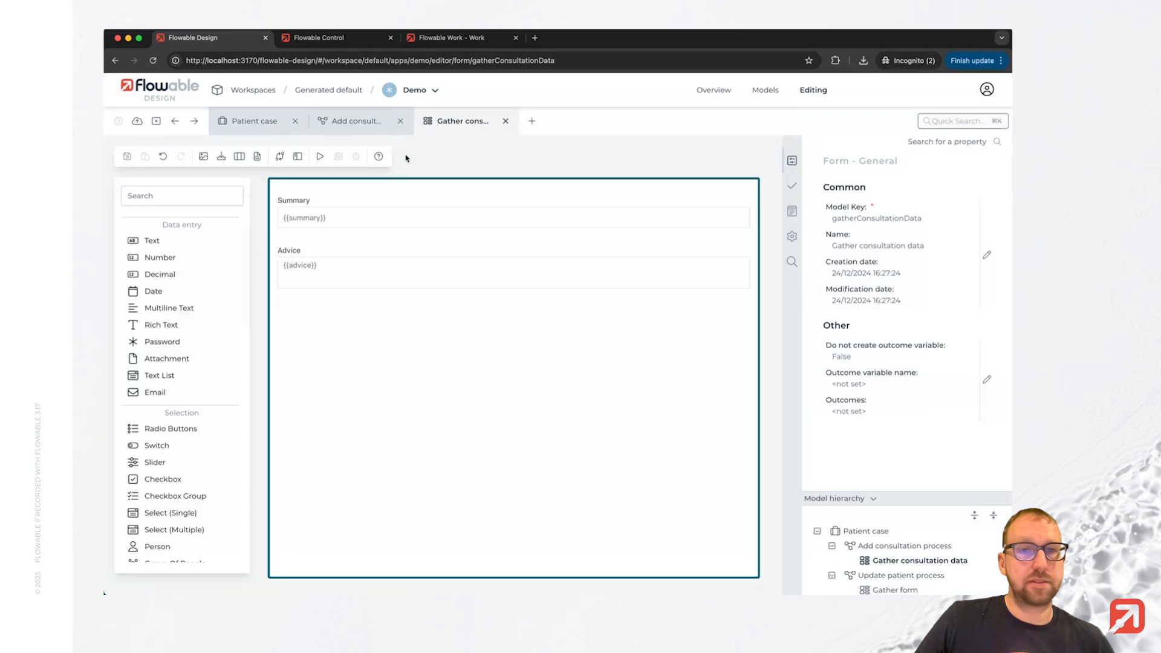
# Link the Consultation create task in the Add consultation process to the existing Consultation data object.
pyautogui.click(360, 124)
pyautogui.click(427, 322)
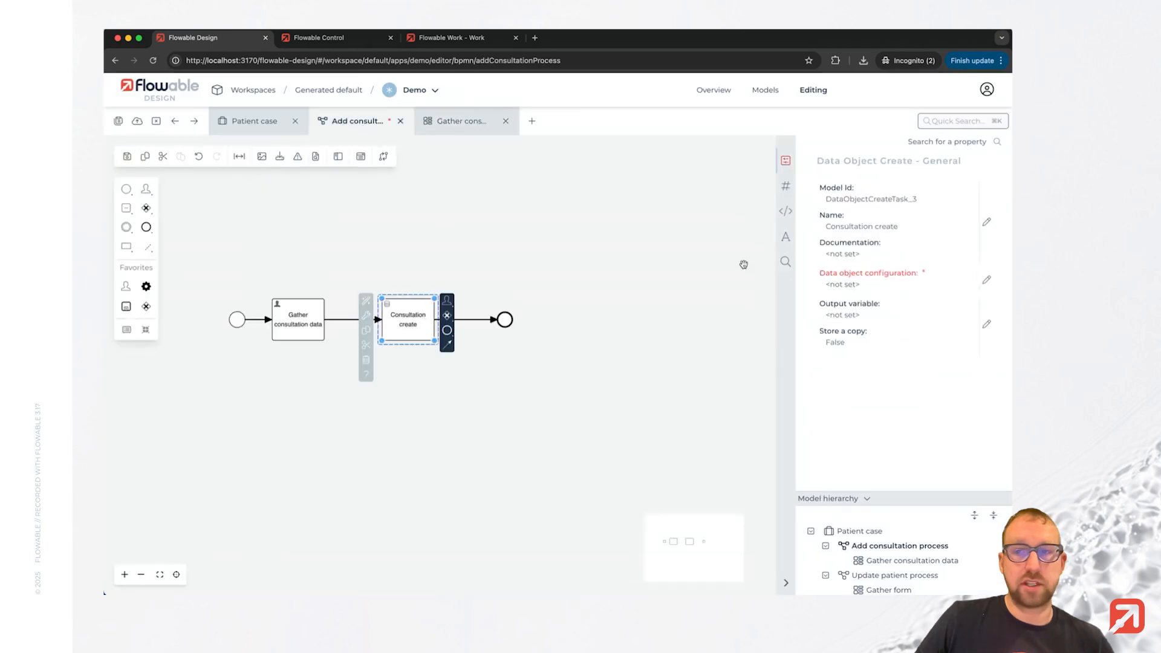
pyautogui.click(984, 282)
pyautogui.click(484, 264)
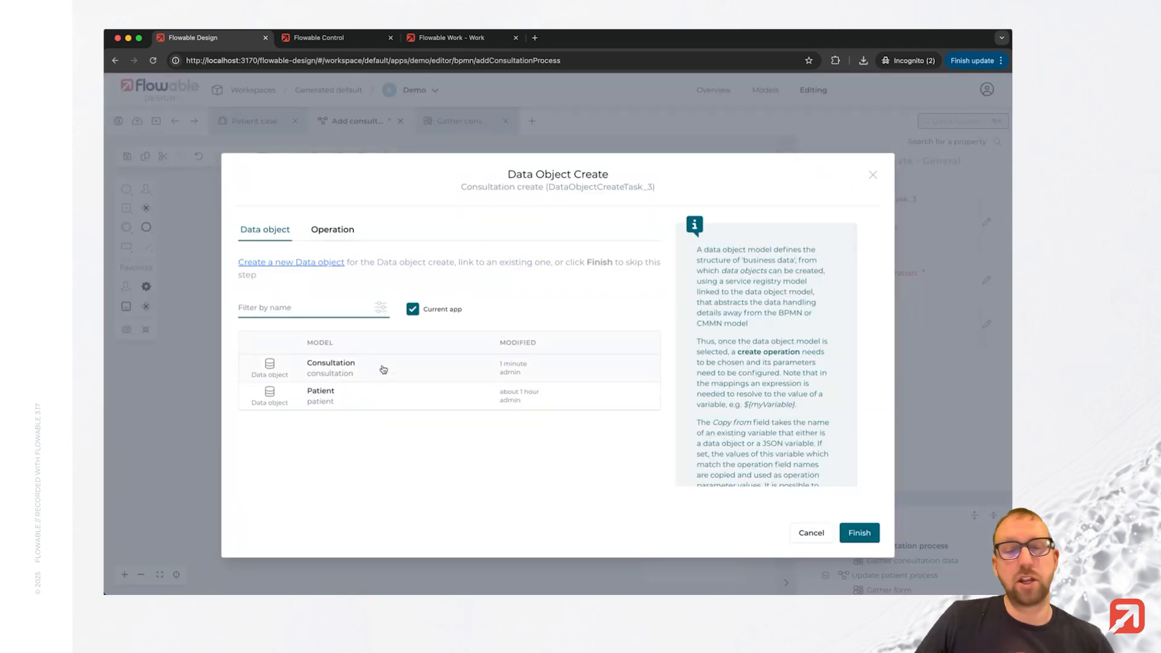
pyautogui.click(384, 370)
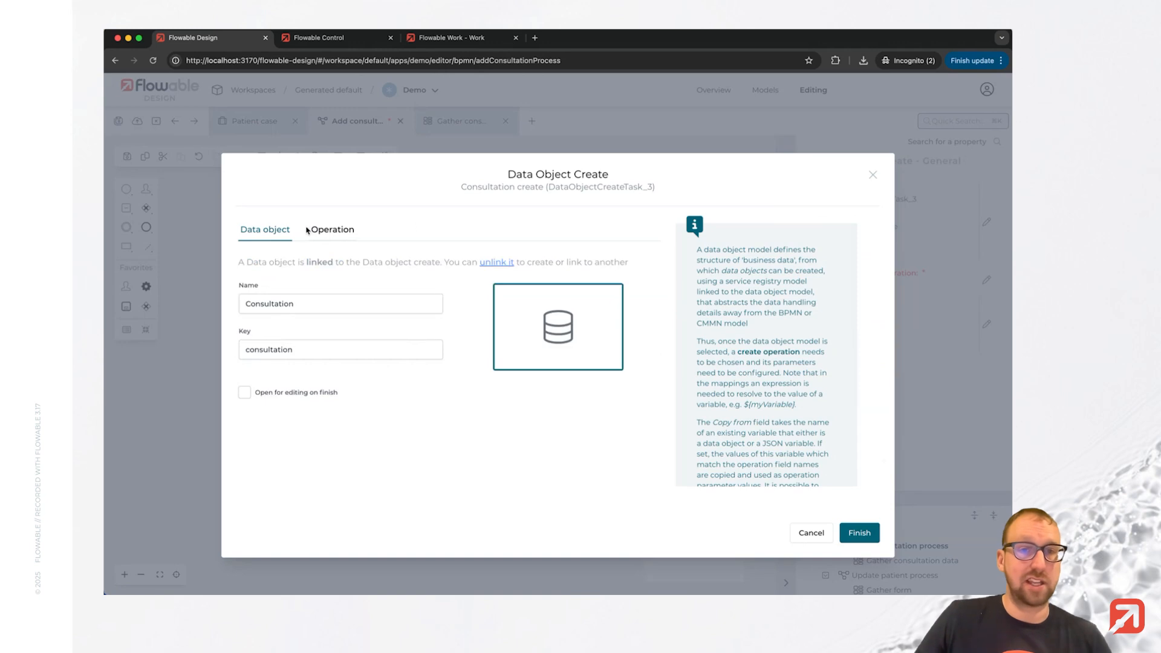
# In the task's create operation, map Patient to ${patient.id} and Timestamp to ${flwTimeUtils.currentLocalDateTime()}.
pyautogui.click(319, 230)
pyautogui.click(482, 330)
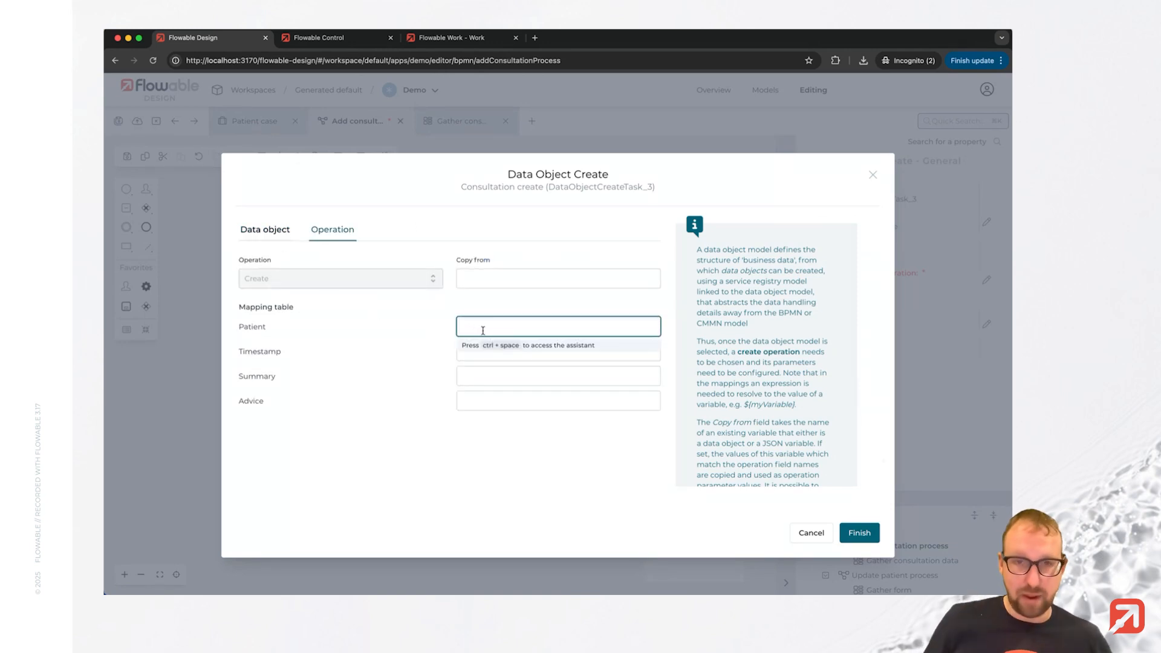
pyautogui.write('${patient')
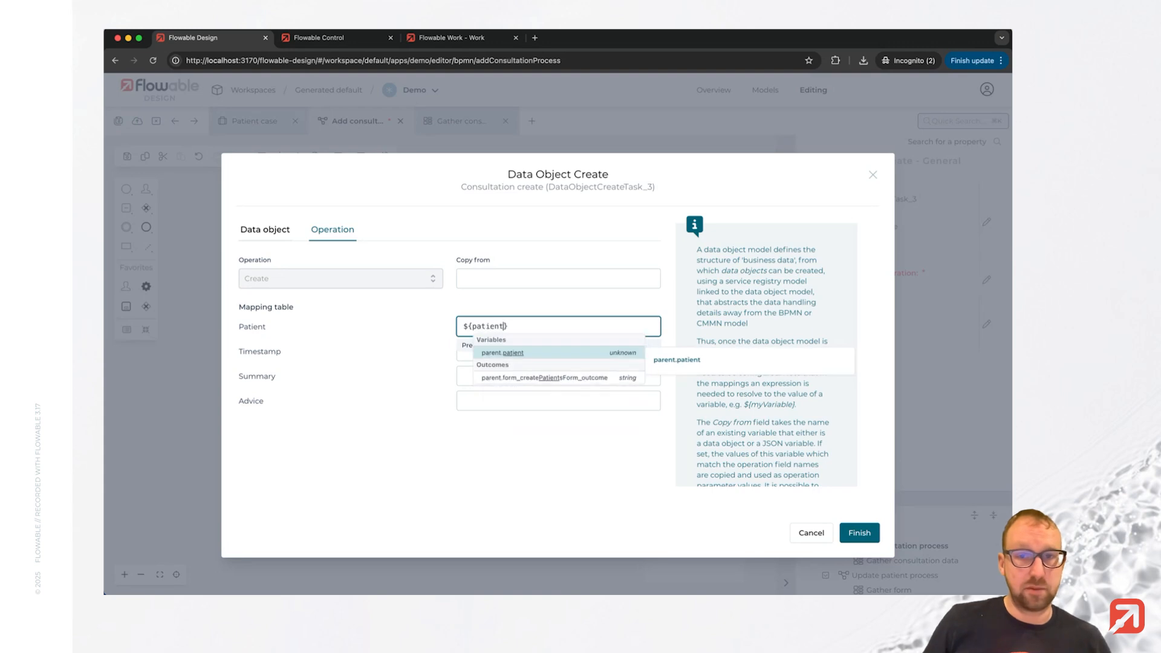
pyautogui.write('.id')
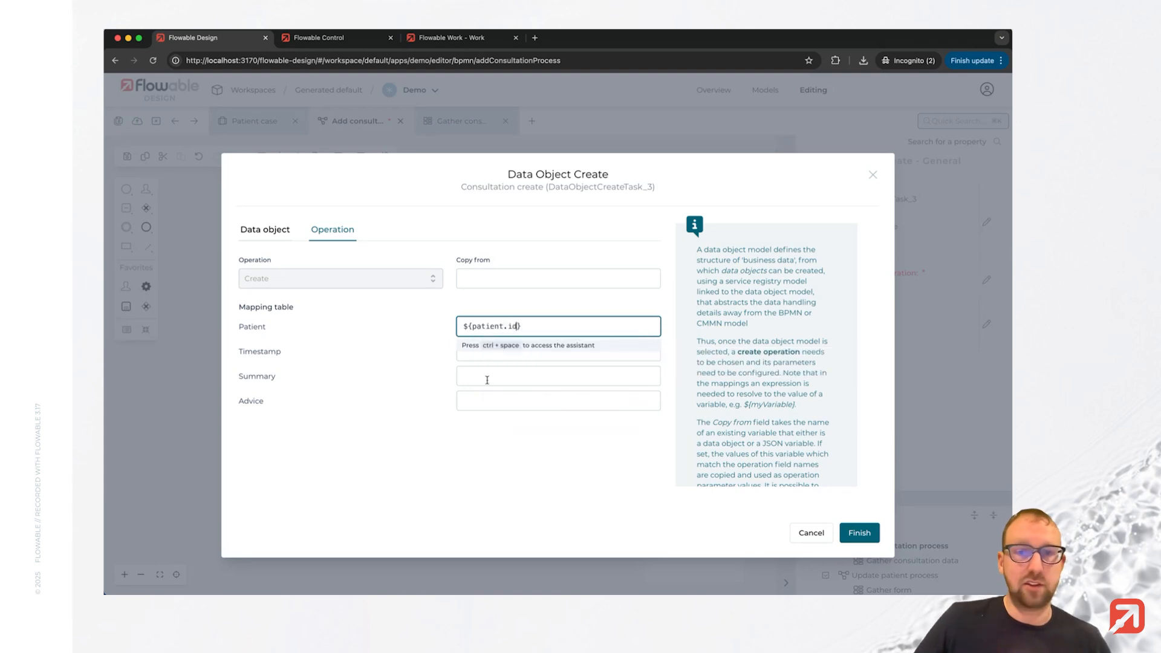
pyautogui.click(513, 354)
pyautogui.write('${flwTimeUtils.currentLocalDateTime()}')
pyautogui.press('Tab')
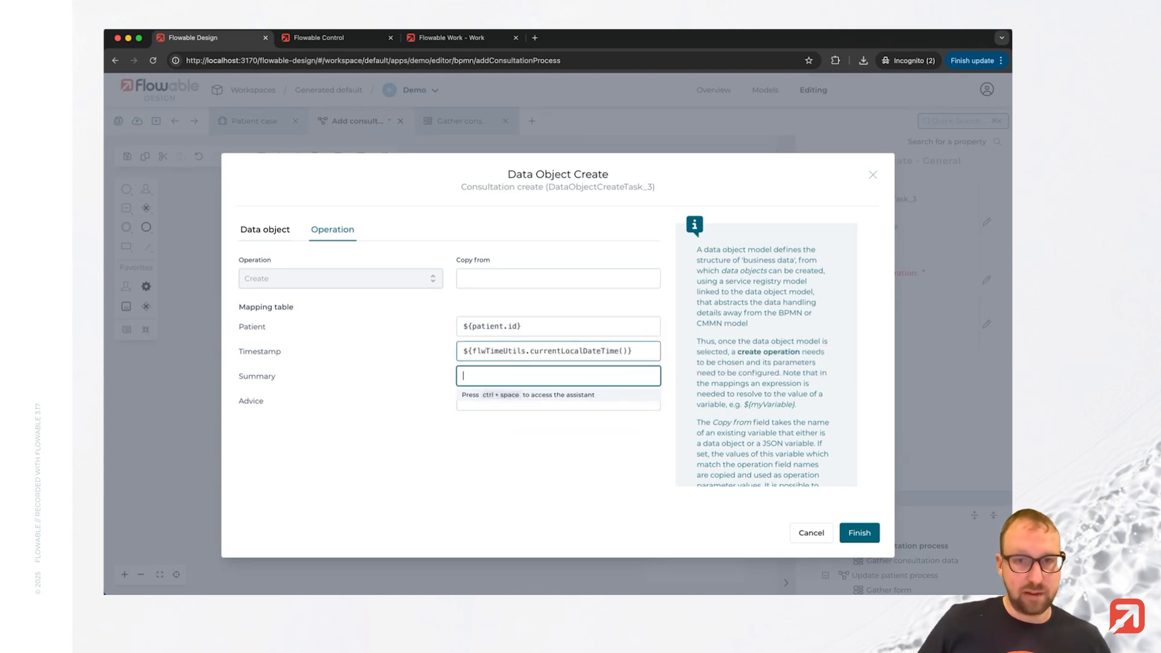
# Map Summary to ${summary} and Advice to ${advice} for the create operation, and save the process model.
pyautogui.write('${summary}')
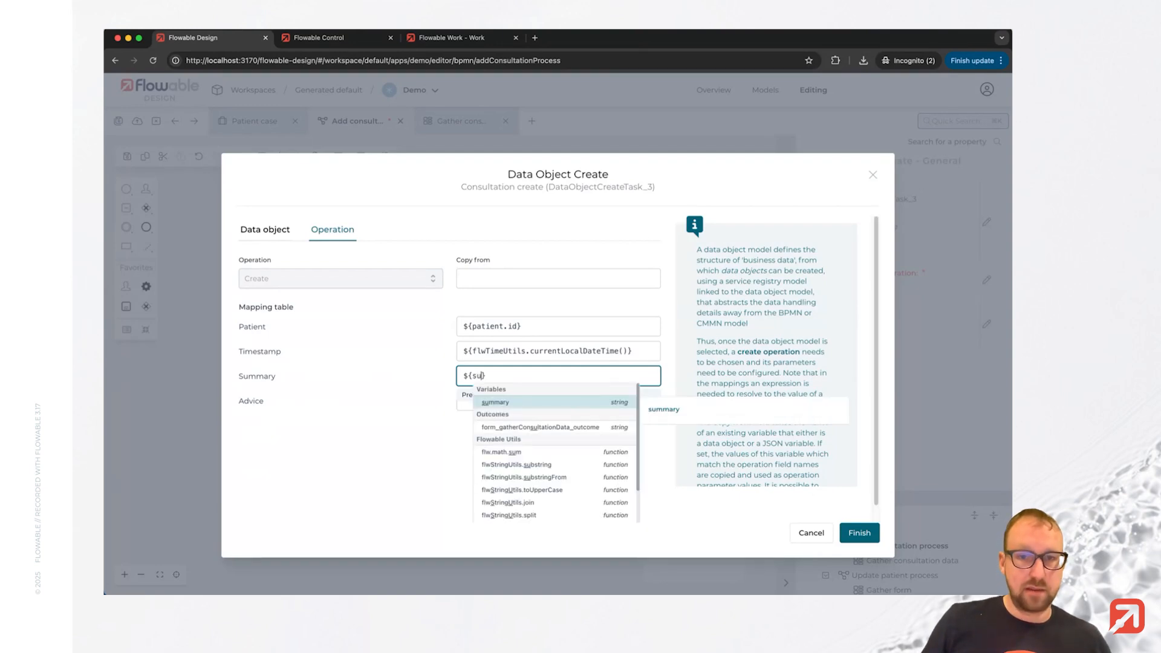
pyautogui.press('Tab')
pyautogui.write('${advice')
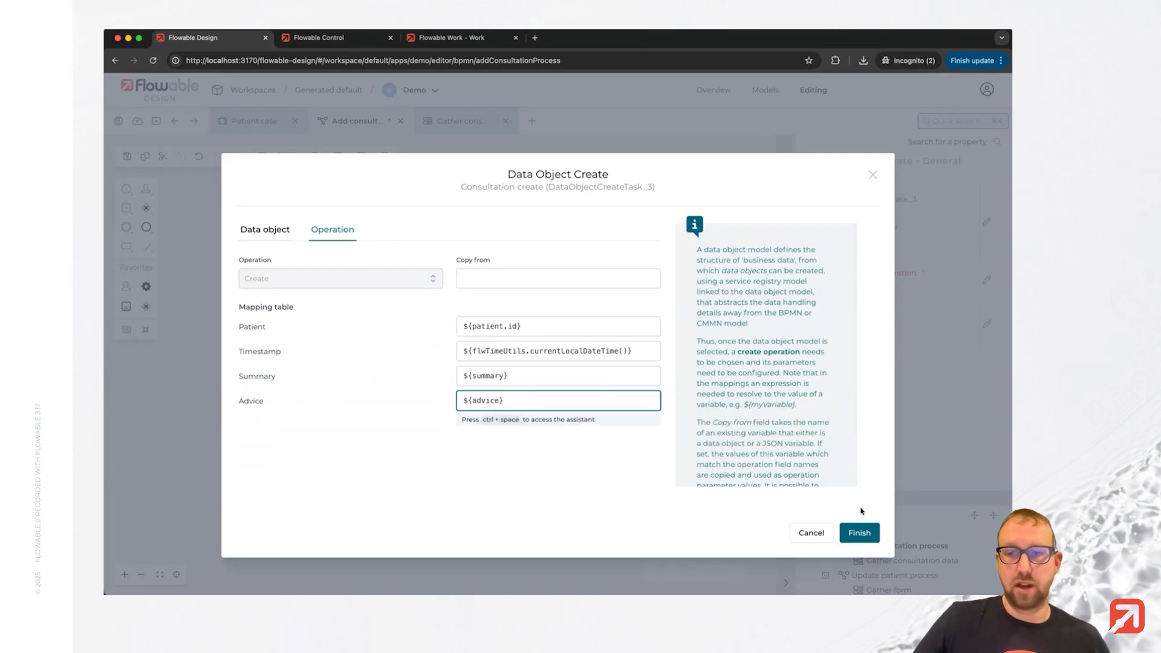
pyautogui.click(859, 532)
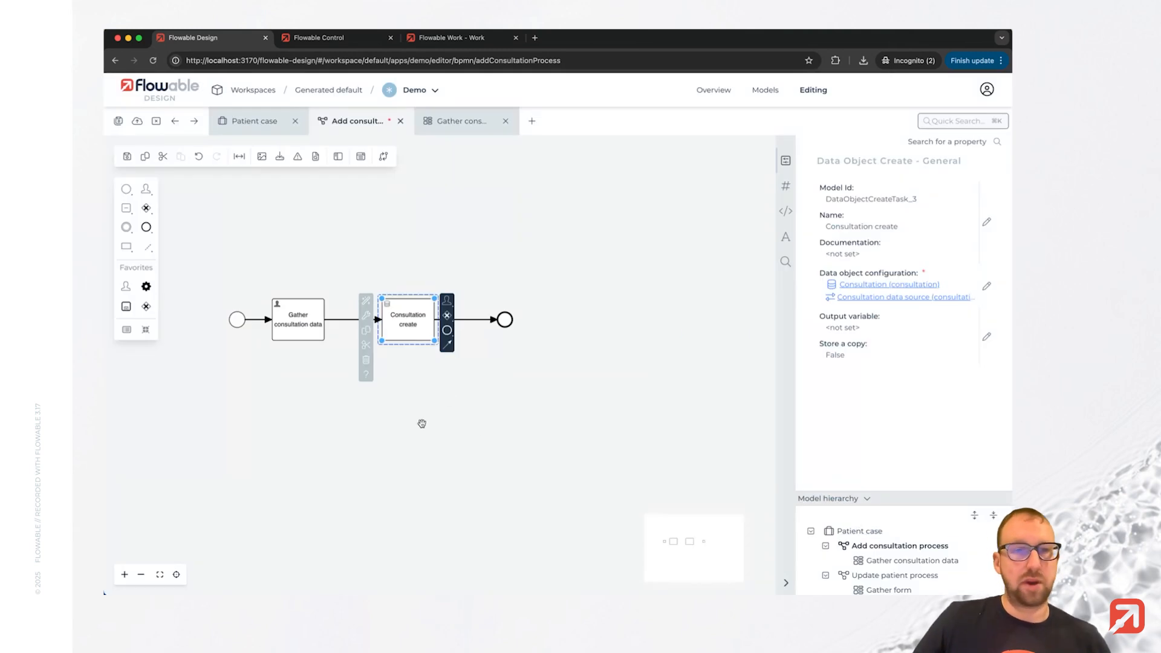
pyautogui.click(128, 156)
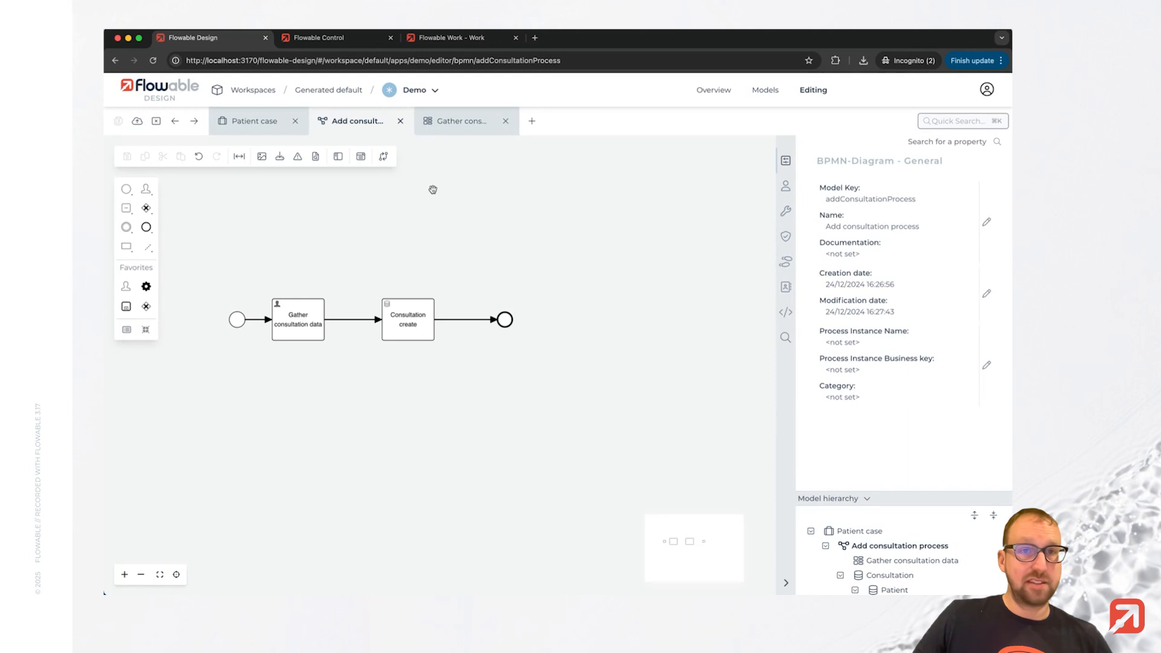
# Enable repetition on the Add consultation process task in the Patient case model.
pyautogui.click(250, 123)
pyautogui.click(564, 317)
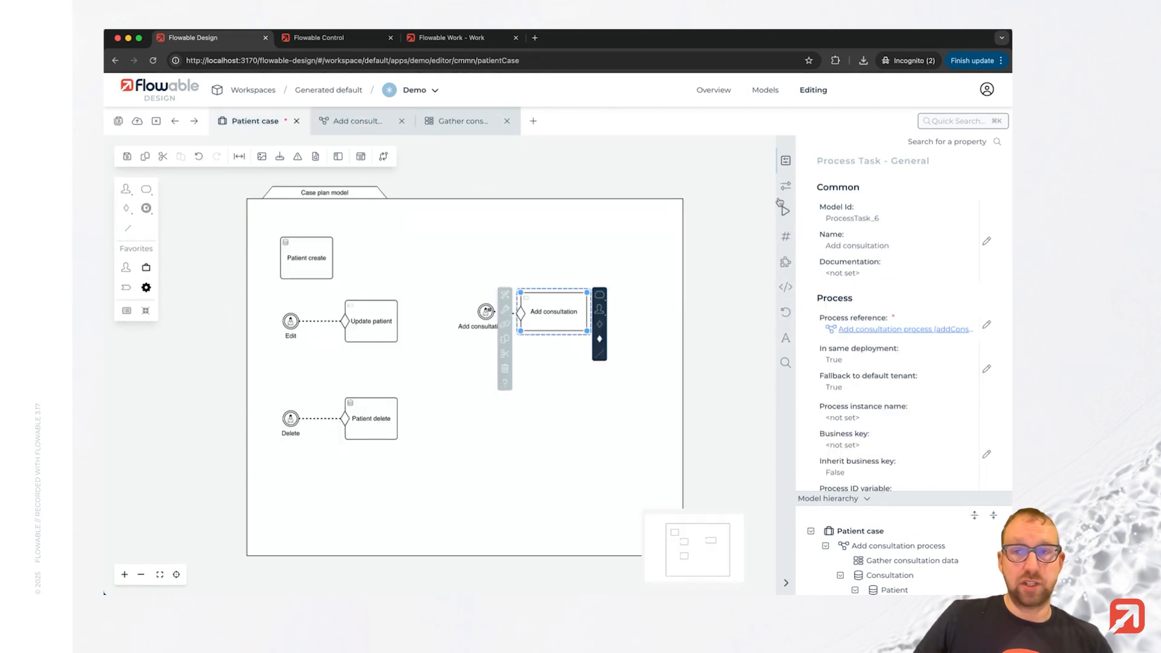
pyautogui.click(597, 313)
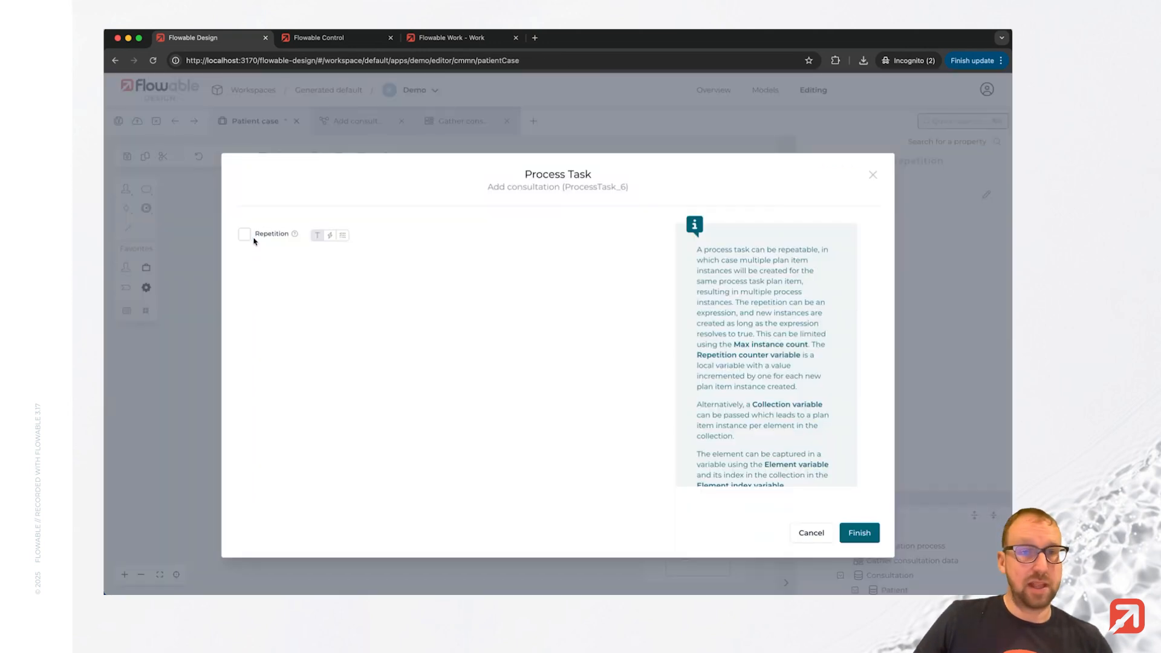
pyautogui.click(250, 238)
pyautogui.click(860, 533)
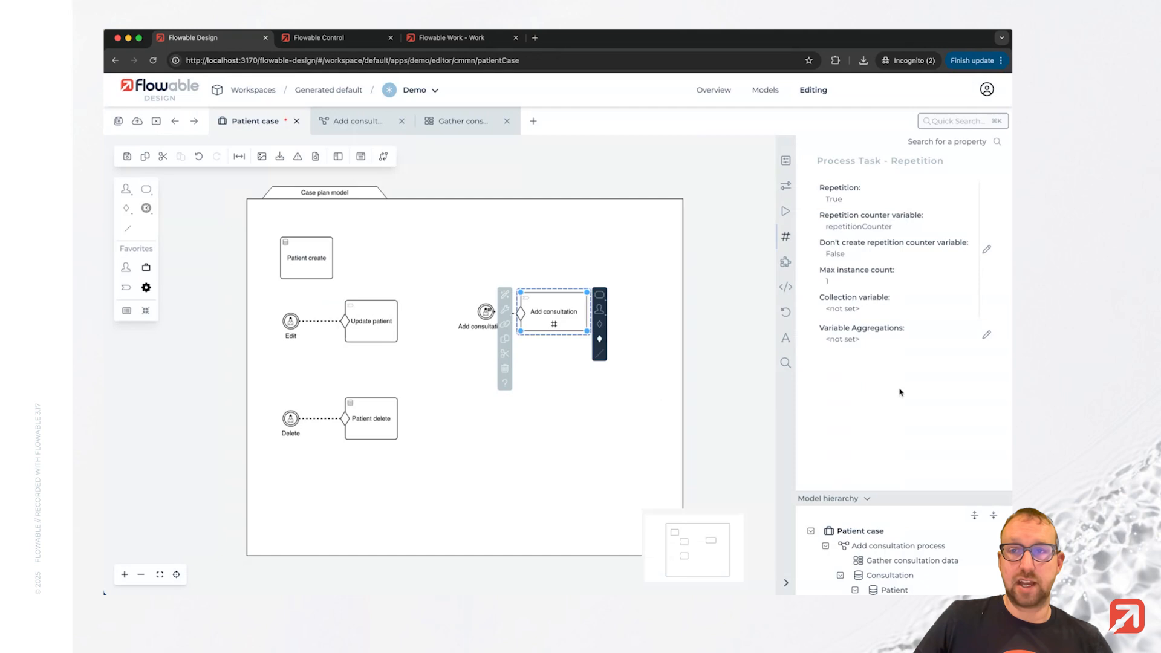
# Add an In variable mapping to the Add consultation task from source variable patient to target variable patient, and save all models.
pyautogui.click(785, 186)
pyautogui.click(848, 197)
pyautogui.click(251, 234)
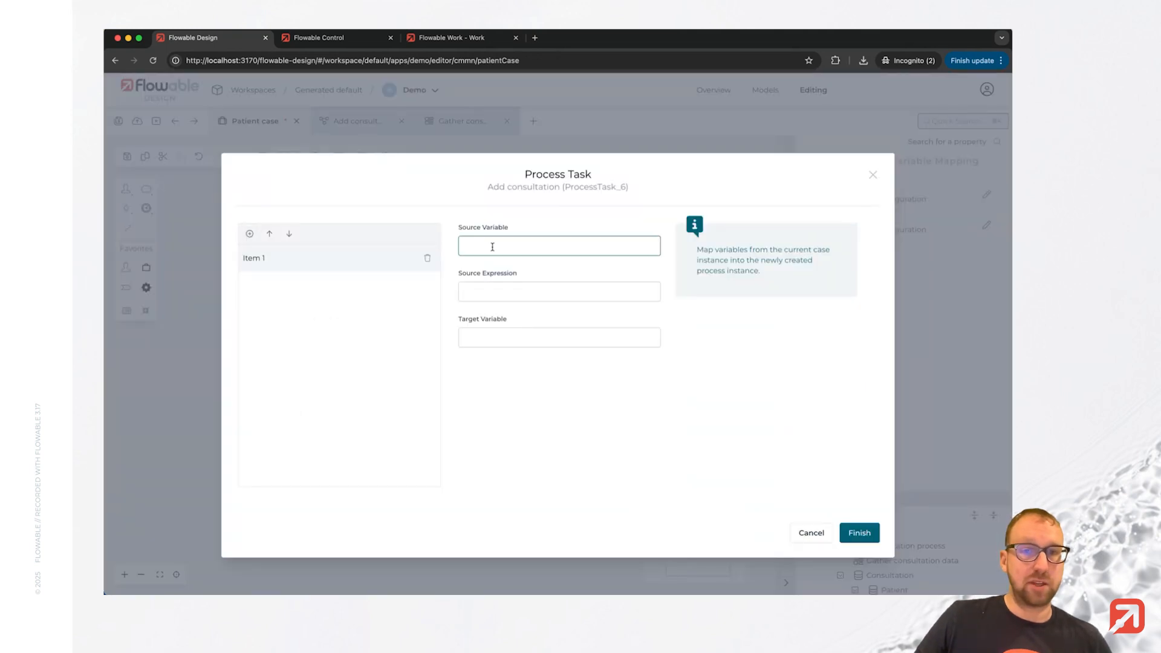
pyautogui.click(492, 247)
pyautogui.write('patient')
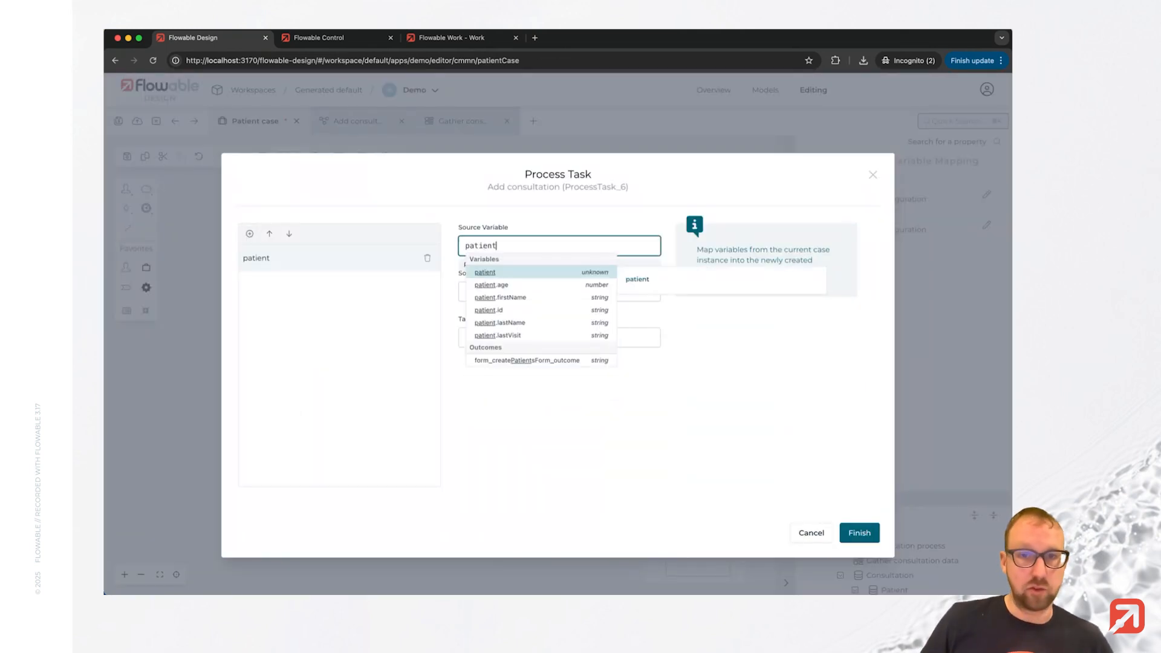
pyautogui.press('Return')
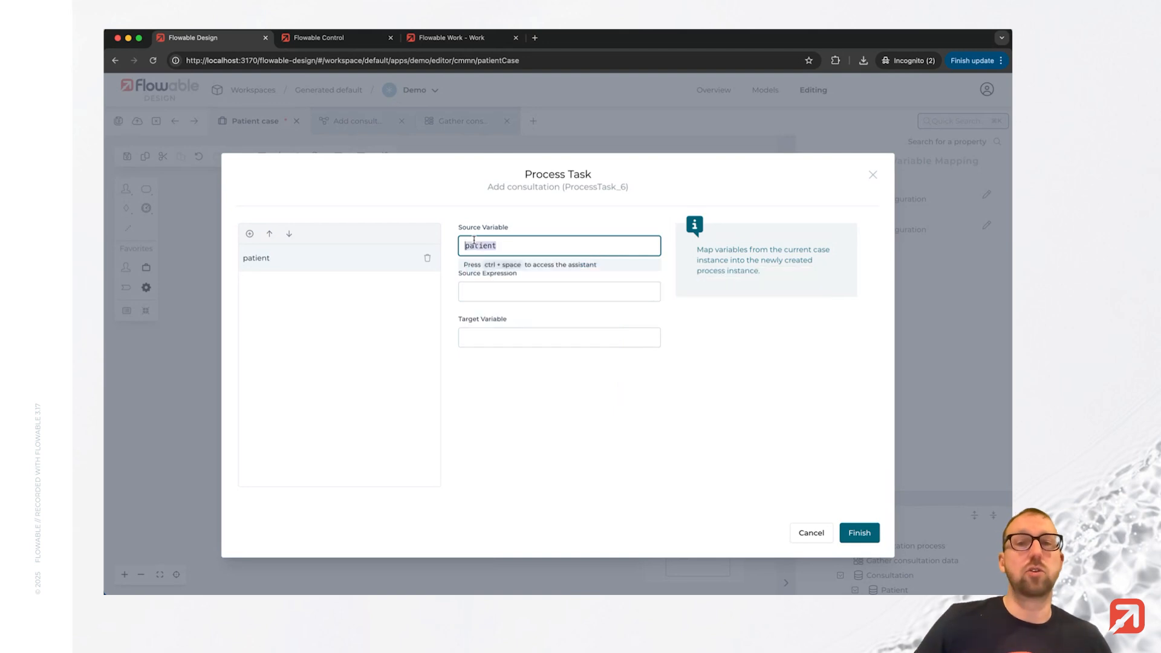
pyautogui.click(511, 335)
pyautogui.write('patient')
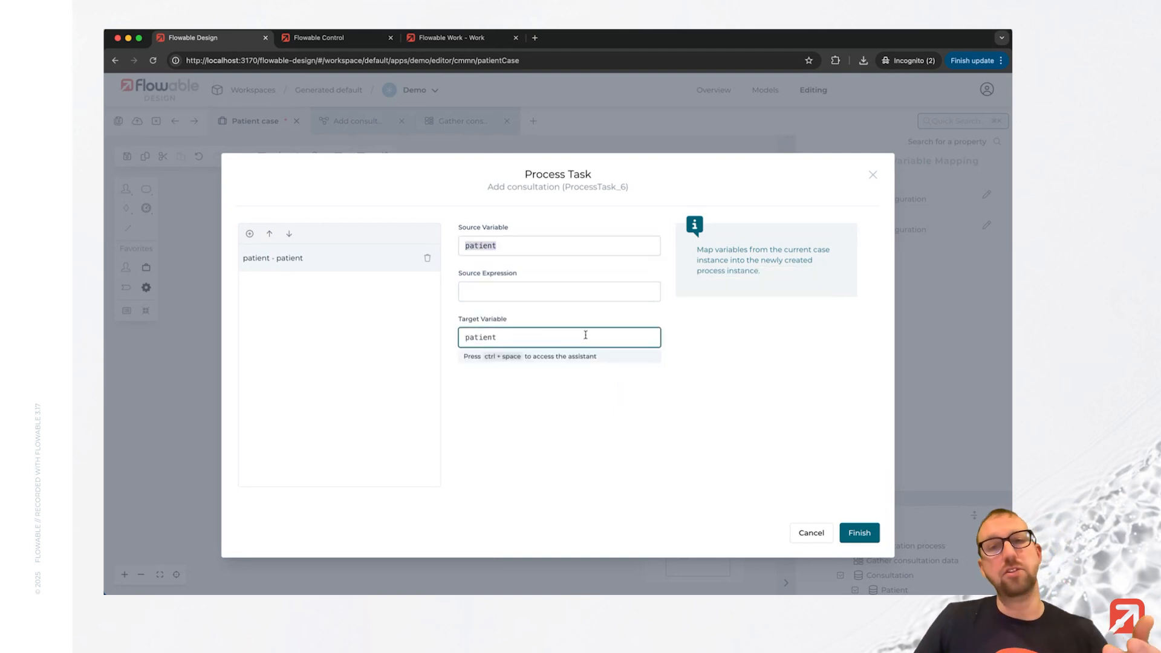
pyautogui.click(704, 396)
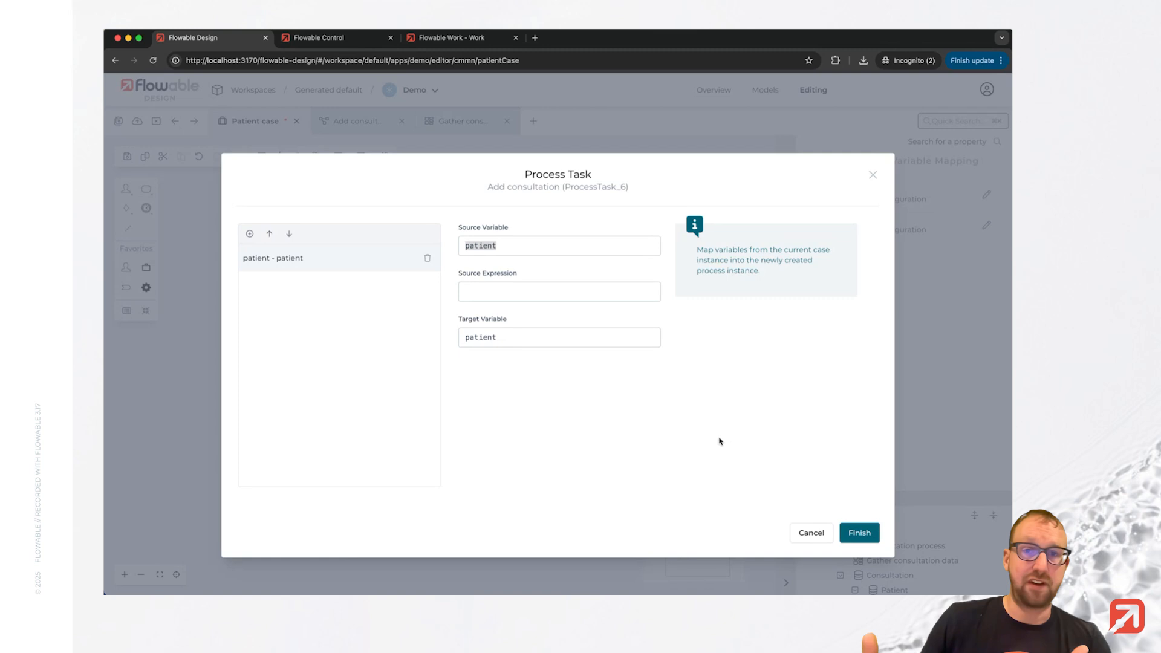
pyautogui.click(859, 532)
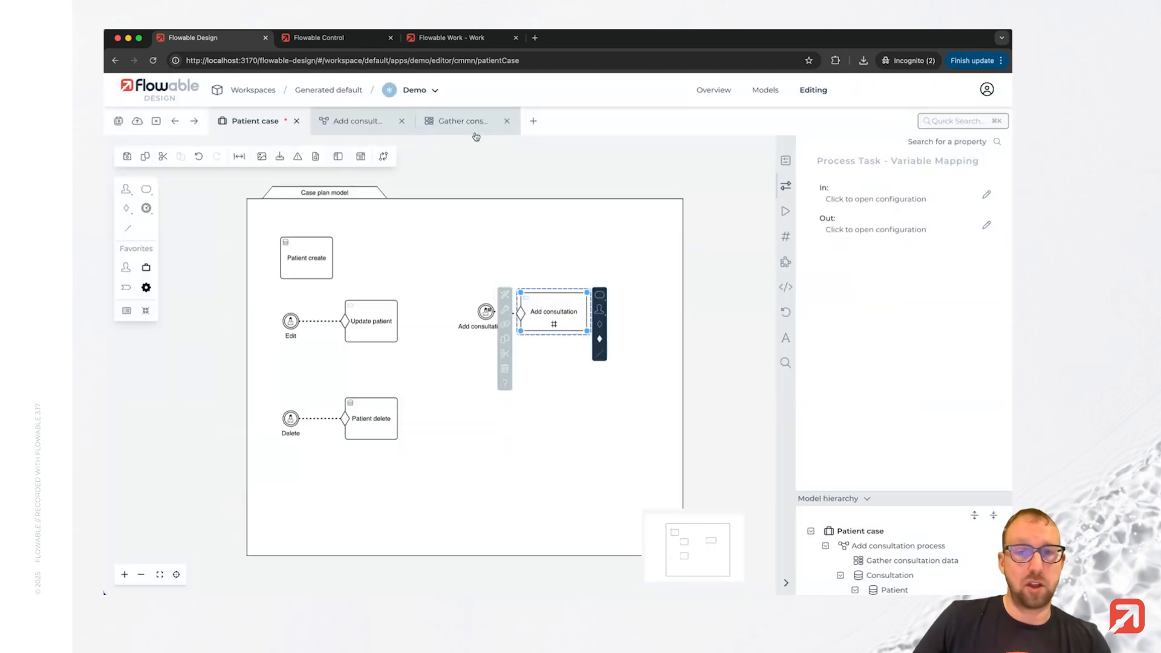
pyautogui.click(118, 121)
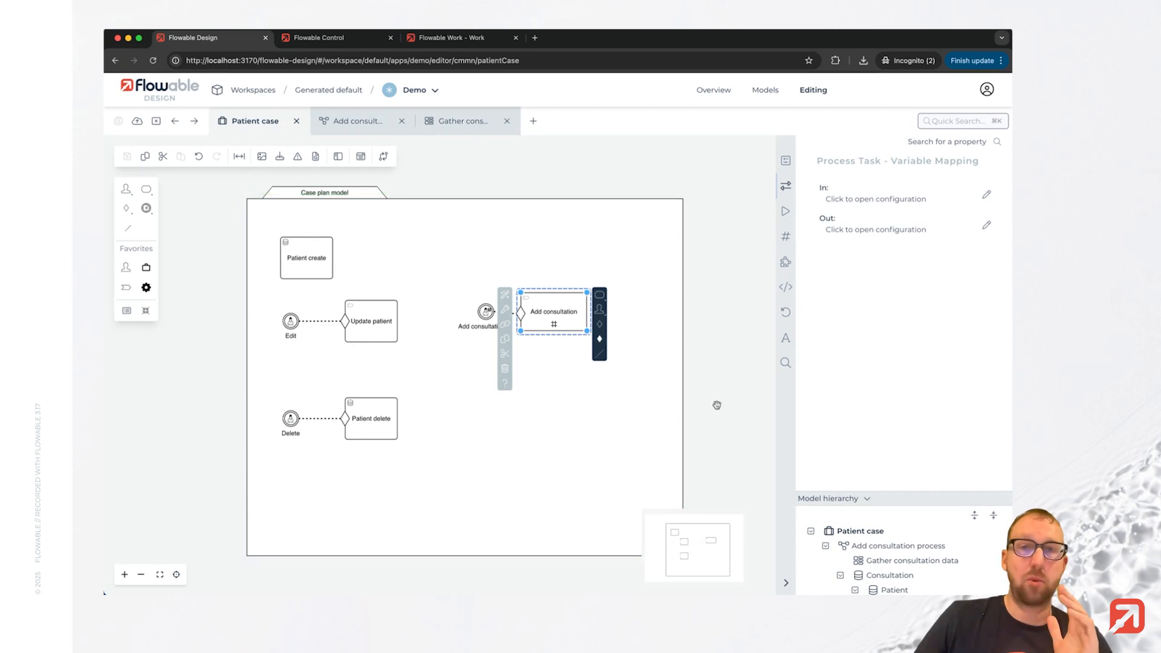
# Add a Data Object Data Table labelled Consultations below the name fields on the Patient case's work form, and save the form.
pyautogui.click(607, 251)
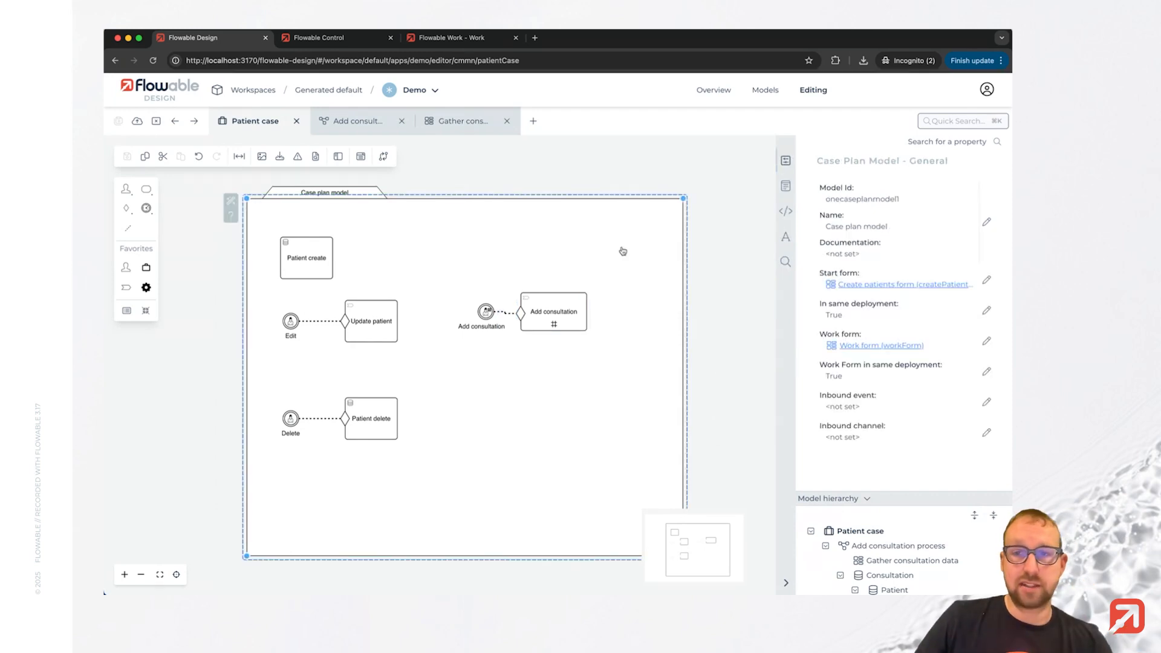
pyautogui.click(880, 346)
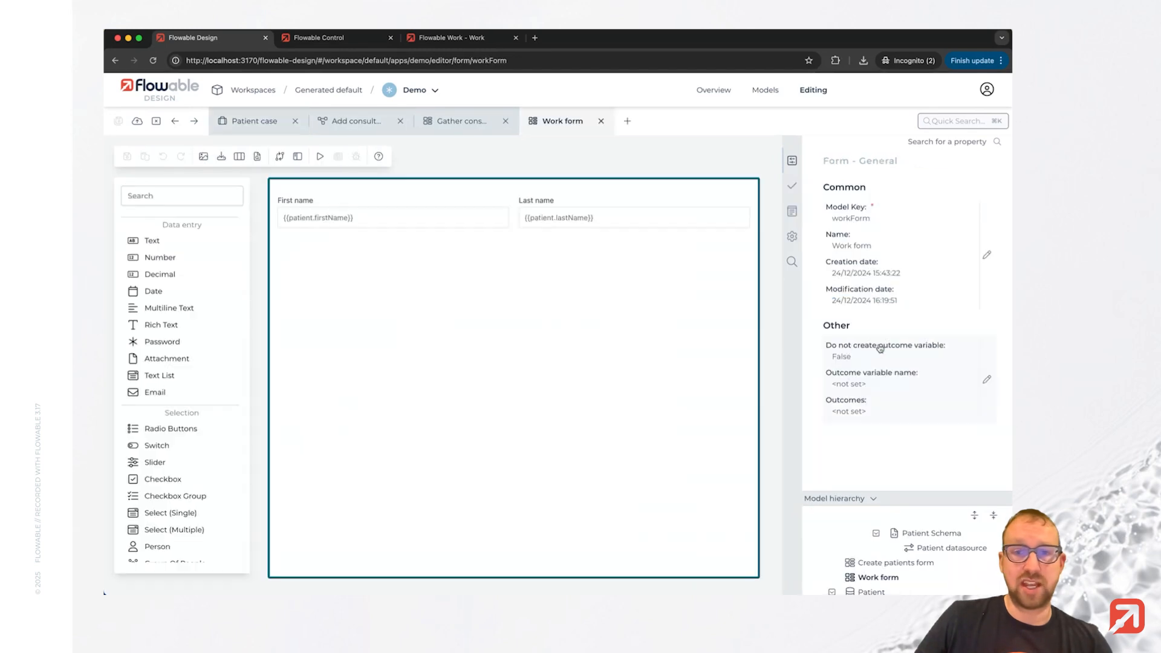
pyautogui.click(177, 196)
pyautogui.write('data')
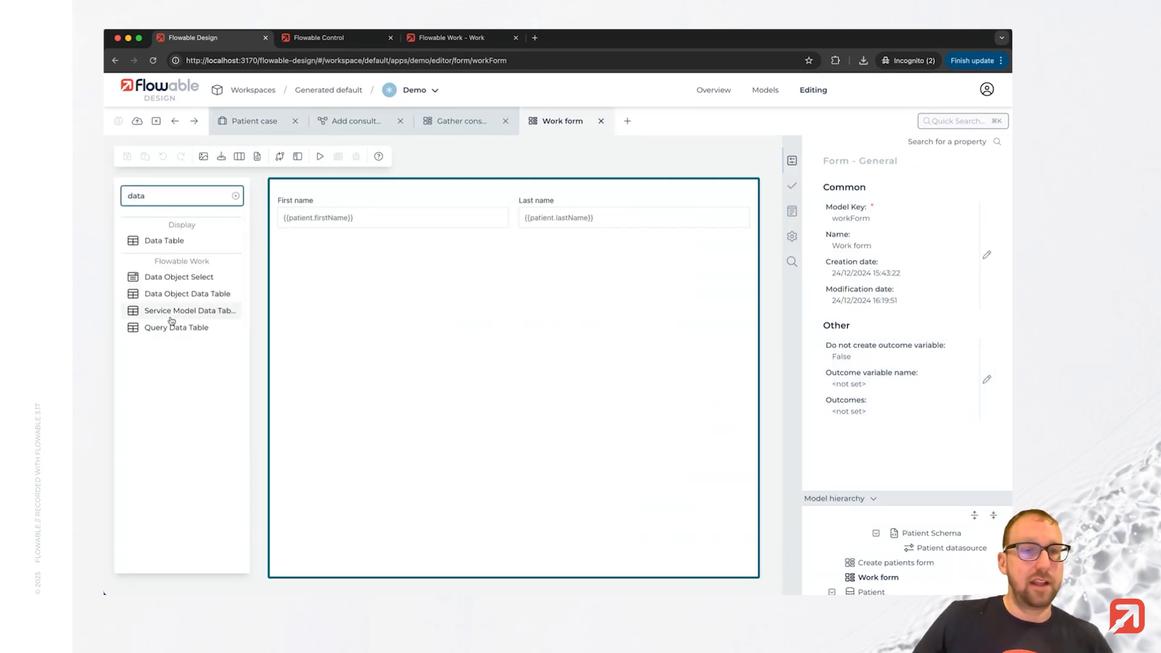
pyautogui.moveTo(163, 294); pyautogui.dragTo(322, 283)
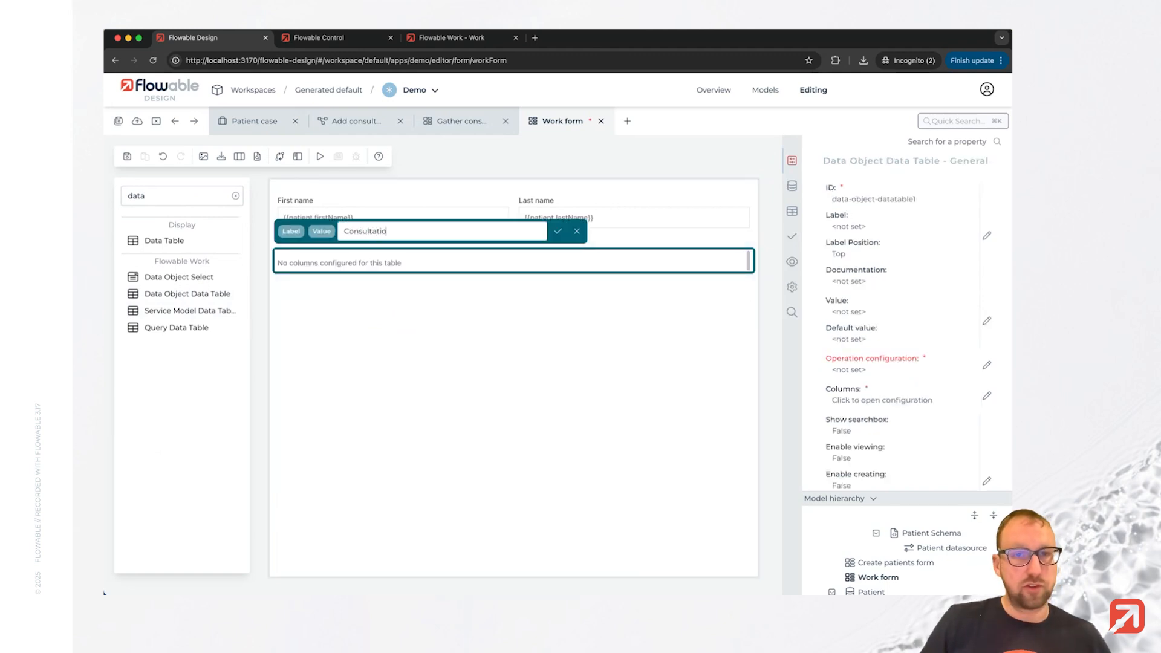
pyautogui.press('Return')
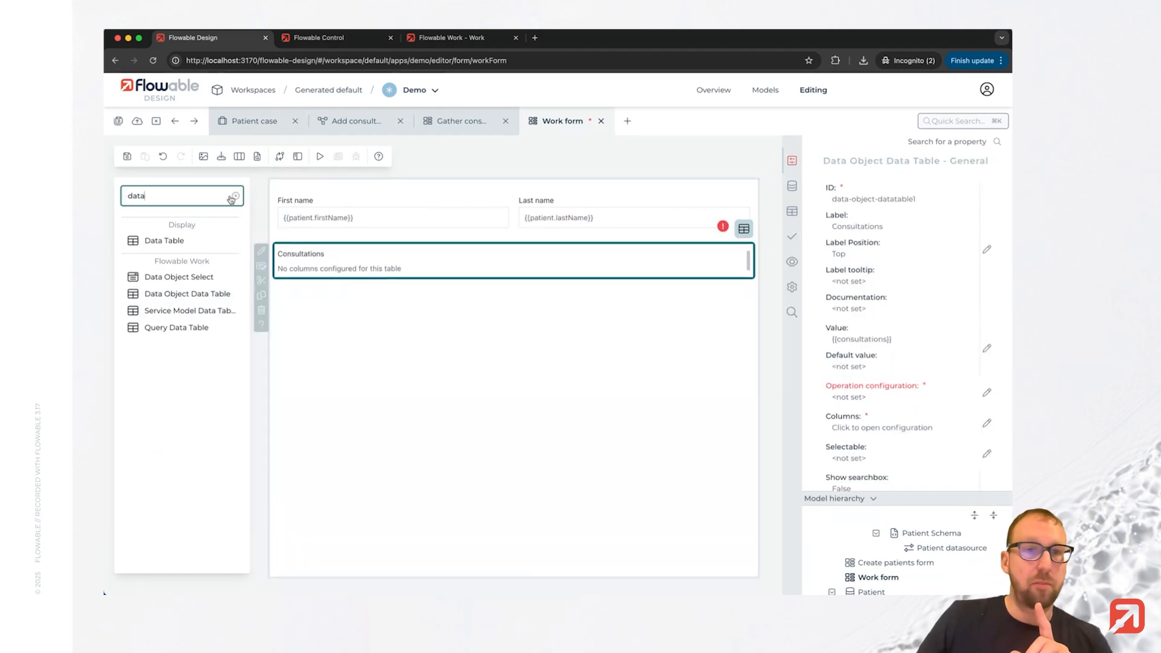
pyautogui.click(131, 157)
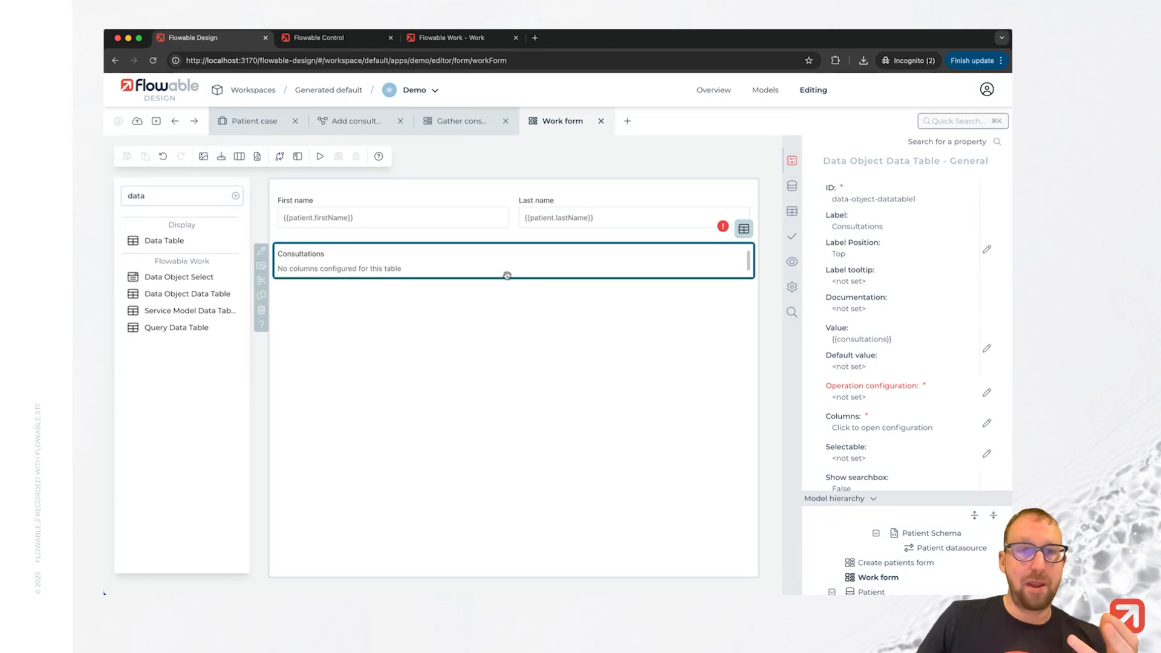
# Open the existing Consultation data source service model.
pyautogui.click(624, 124)
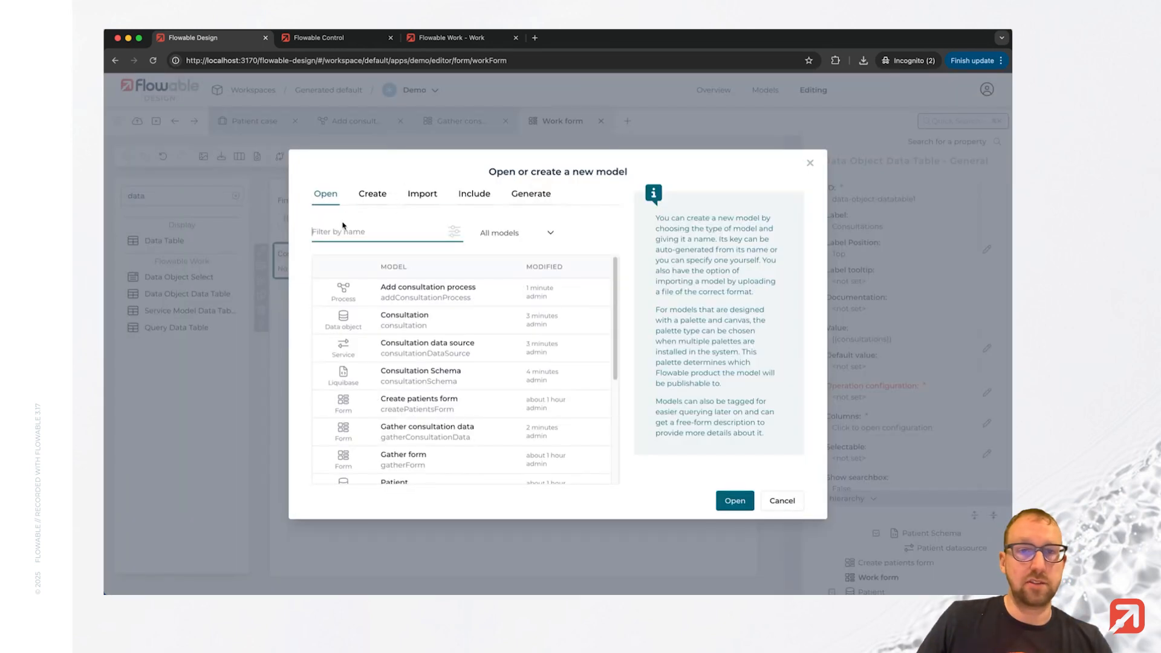
pyautogui.click(484, 236)
pyautogui.click(531, 376)
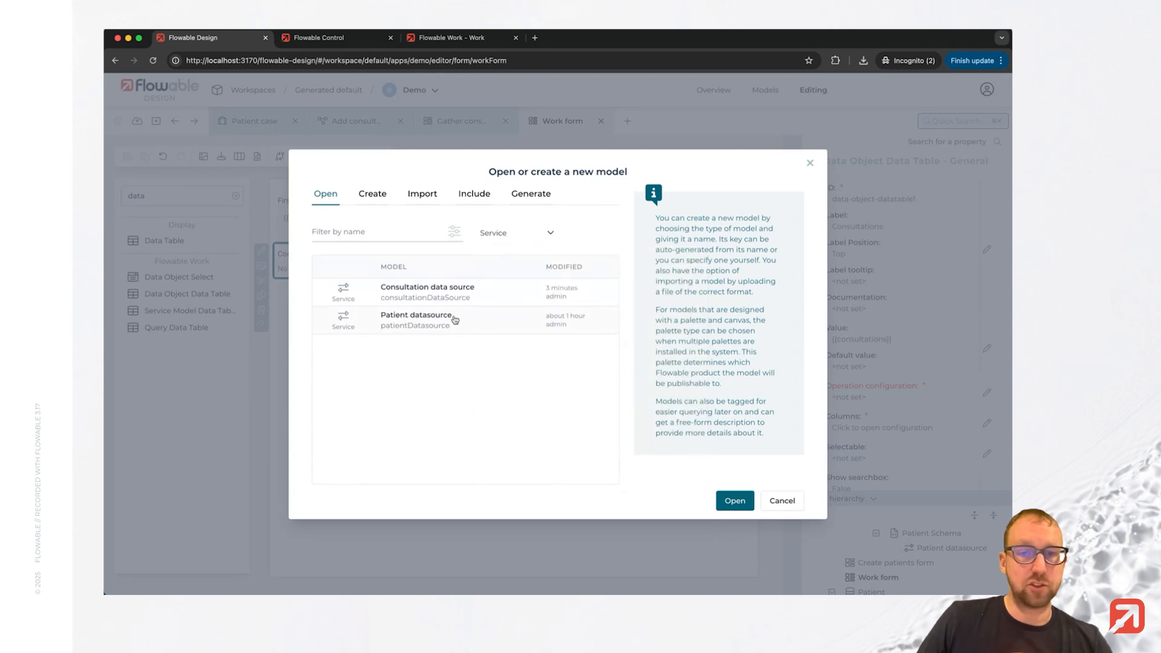
pyautogui.click(452, 292)
pyautogui.click(735, 501)
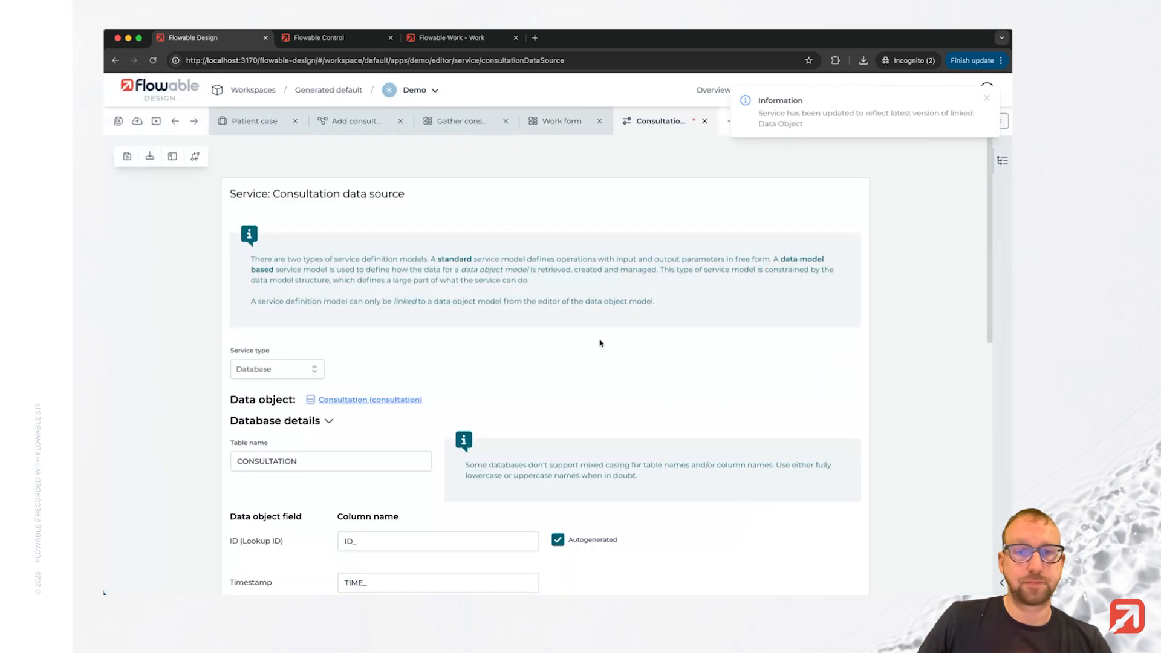
# Add a Search operation named "Find consultations by patient" to the Consultation data source.
pyautogui.scroll(-10, 600, 343)
pyautogui.click(287, 568)
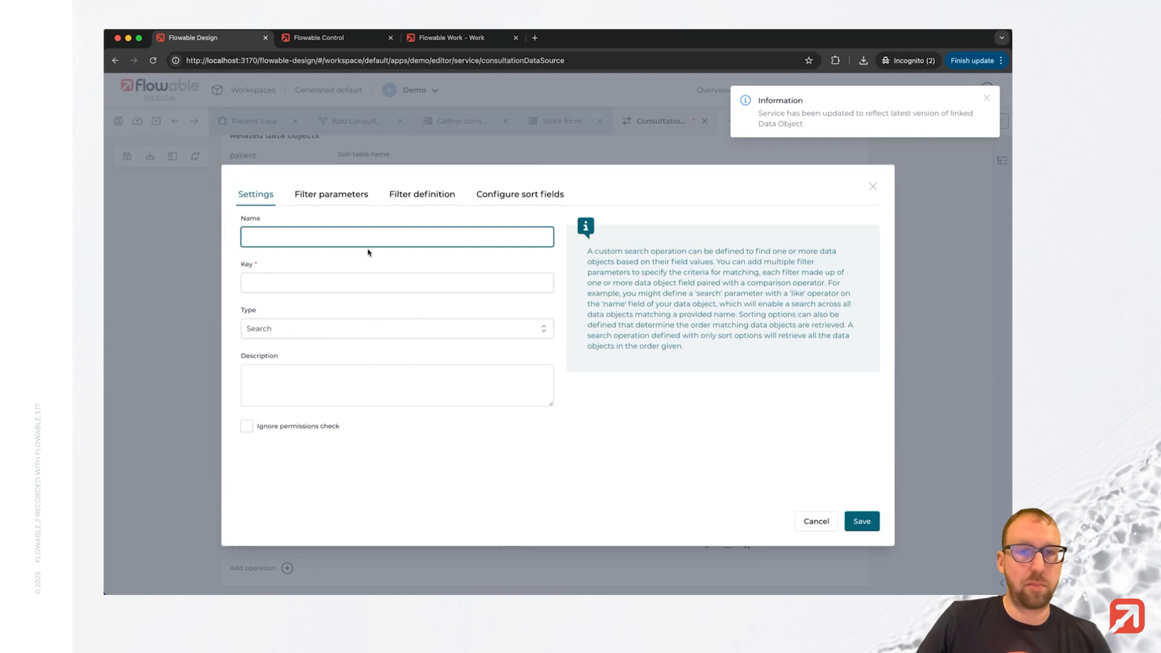
pyautogui.write('Find ')
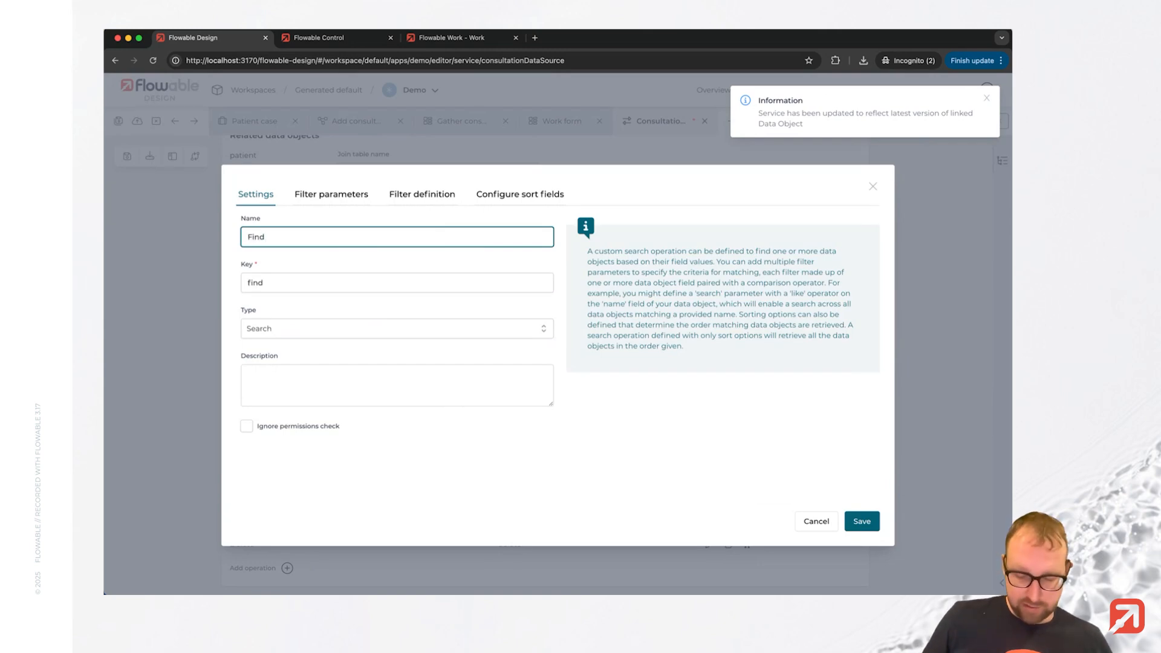
pyautogui.write('consultati')
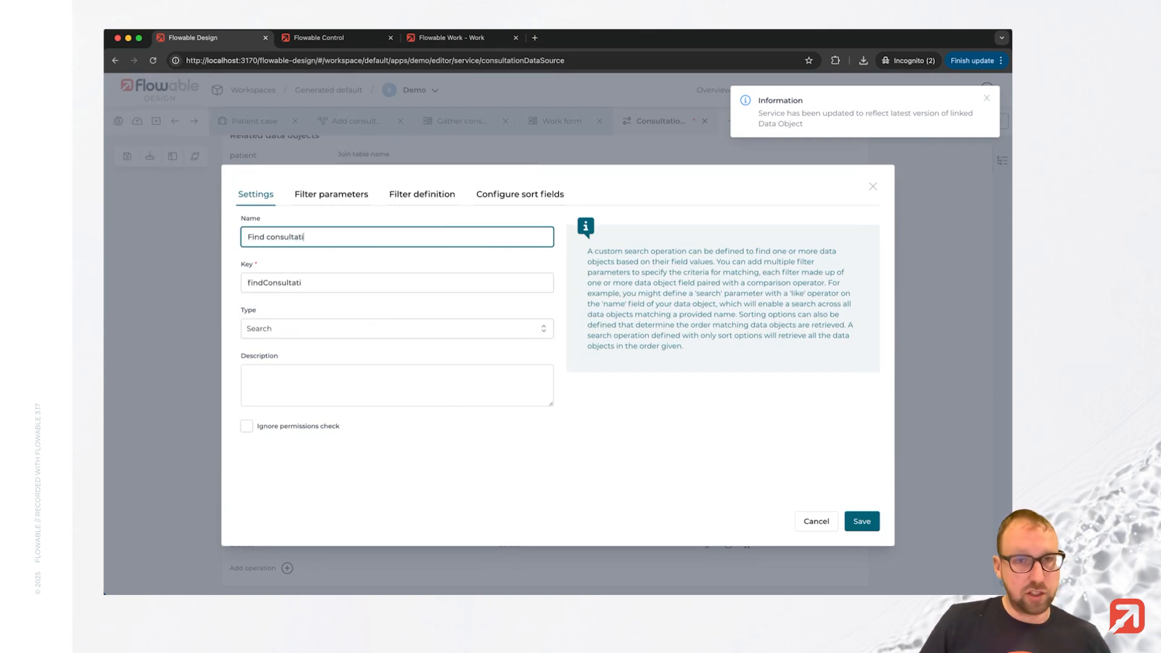
pyautogui.write('ons by patient')
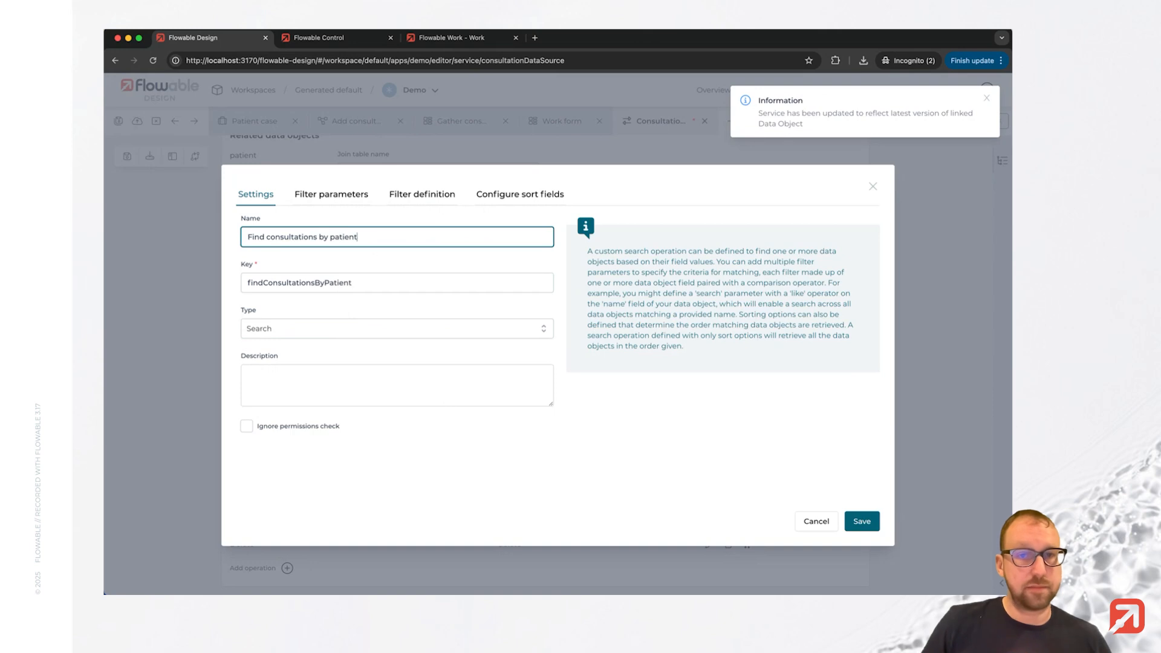
# Add a String filter parameter labelled Patient ID to the search operation.
pyautogui.click(341, 202)
pyautogui.click(317, 220)
pyautogui.write('Pa')
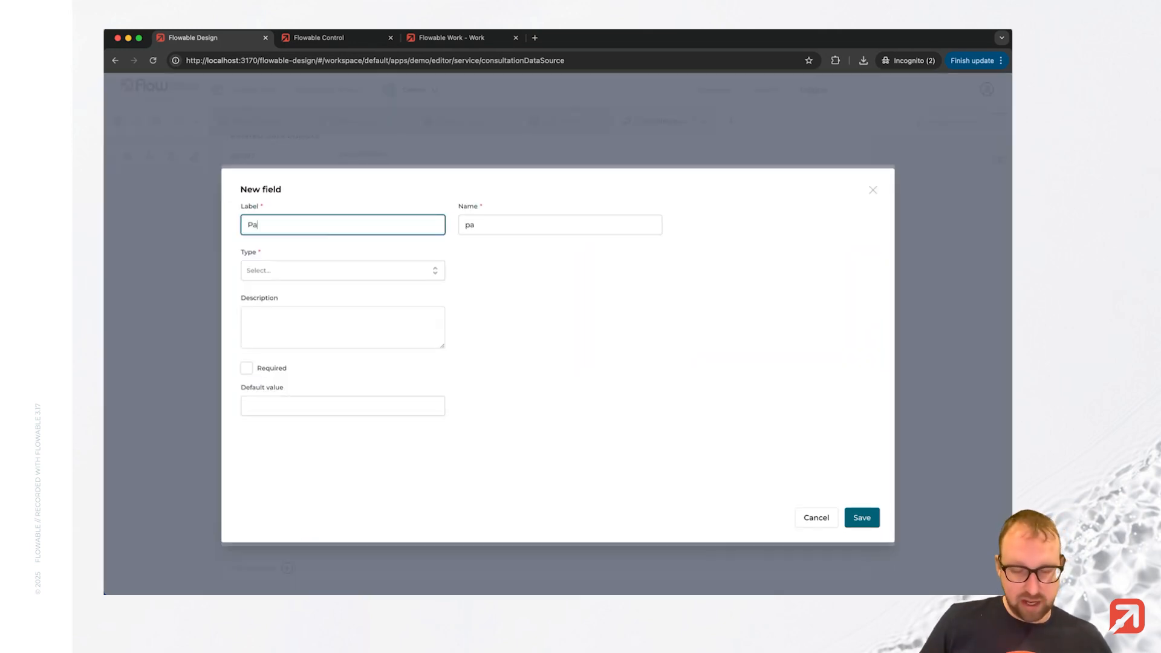
pyautogui.write('tient ID')
pyautogui.click(339, 270)
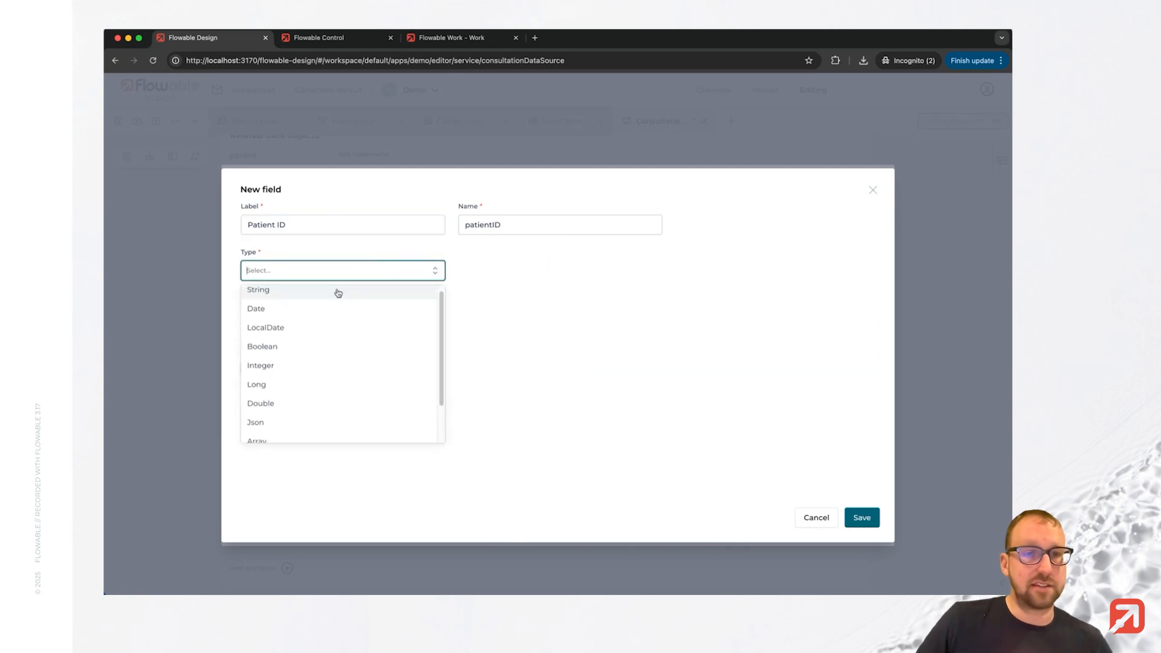
pyautogui.click(339, 291)
pyautogui.click(862, 517)
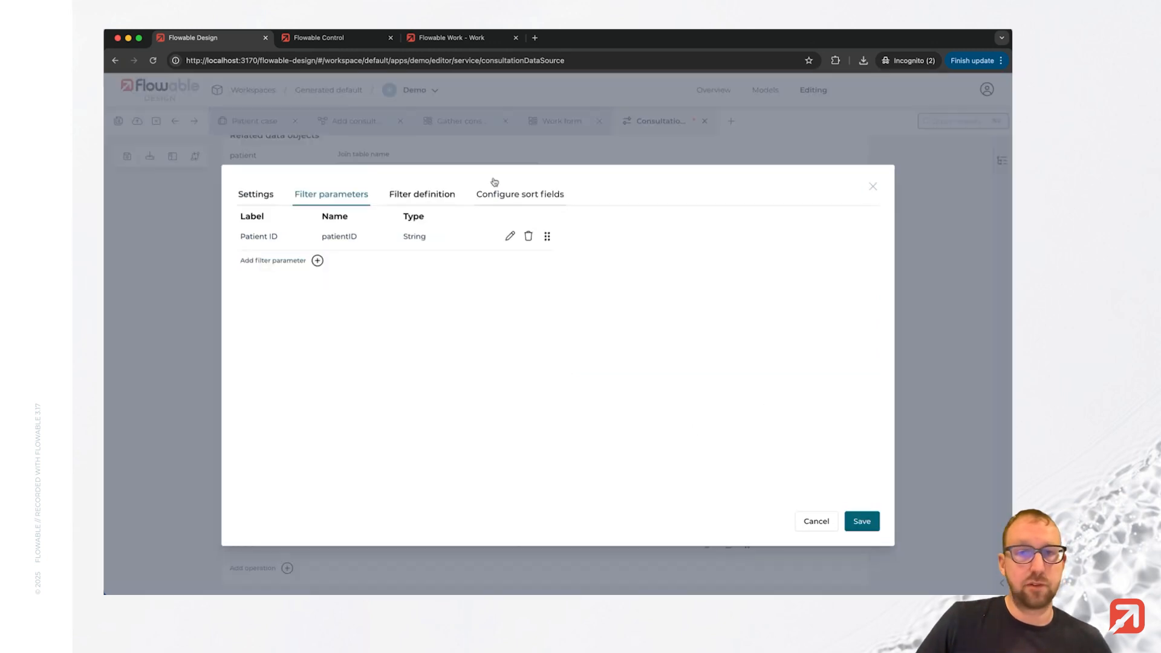
# Define a single filter for the search operation where Patient - ID Equals the patientID parameter.
pyautogui.click(429, 198)
pyautogui.click(352, 246)
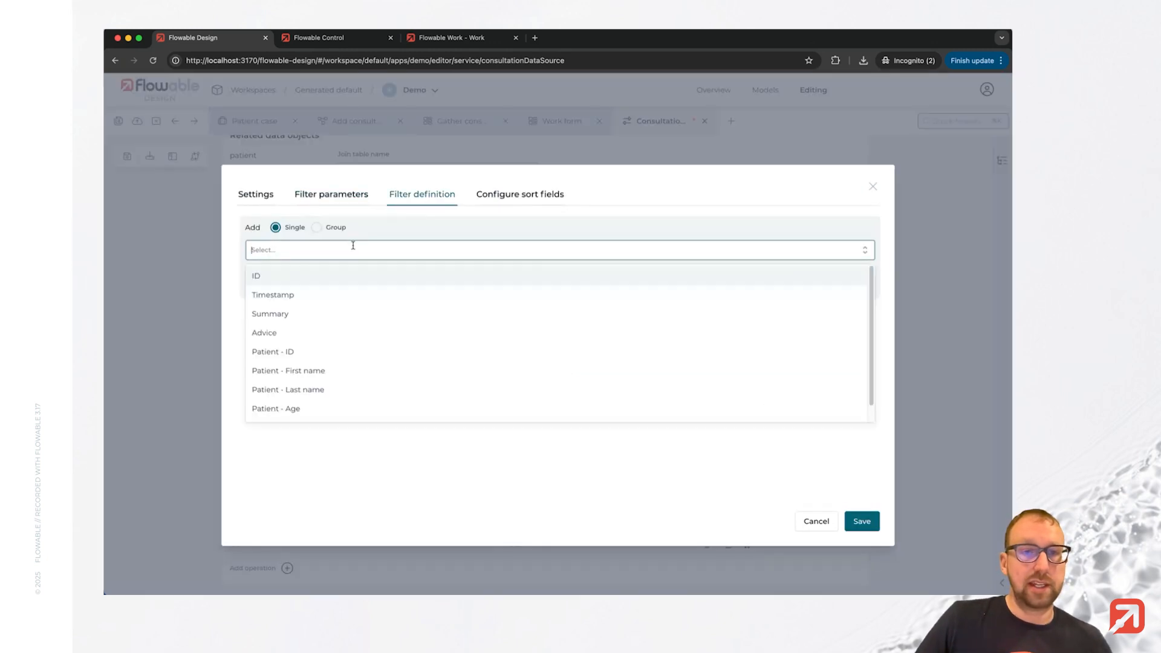
pyautogui.click(336, 335)
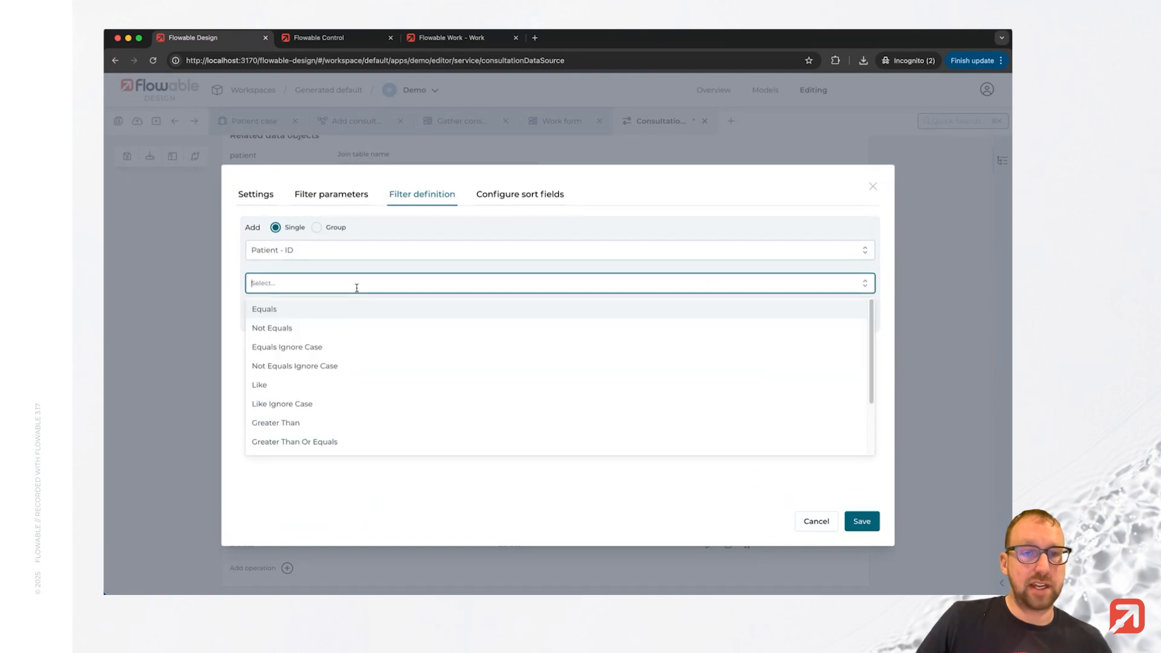
pyautogui.click(340, 307)
pyautogui.click(301, 321)
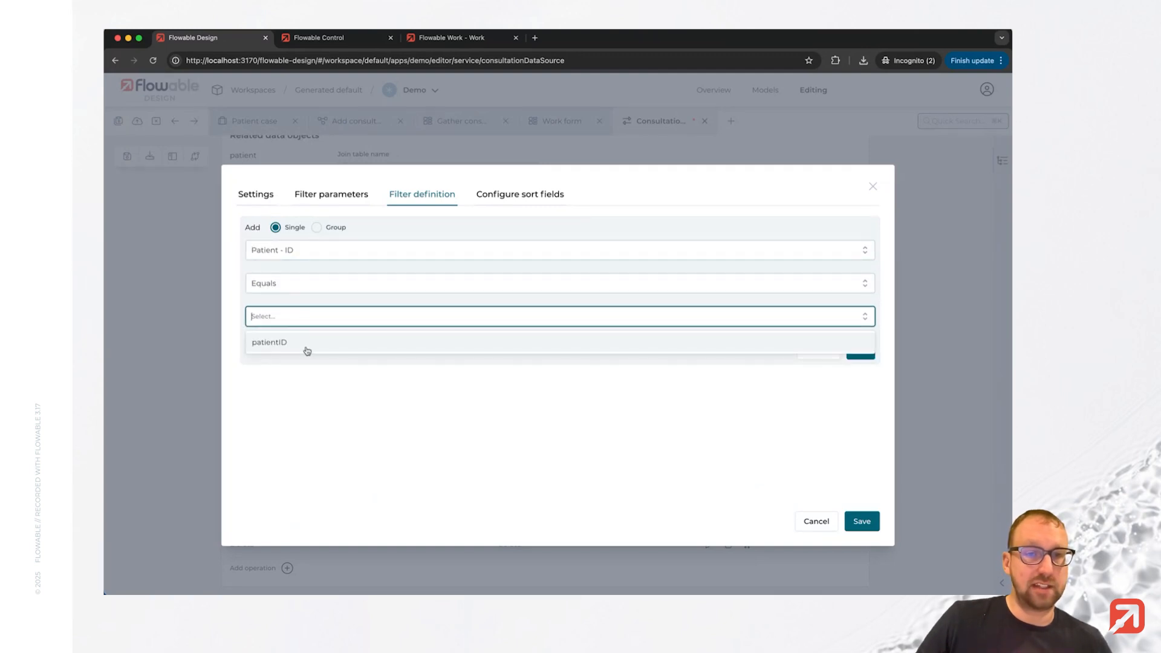
pyautogui.click(306, 343)
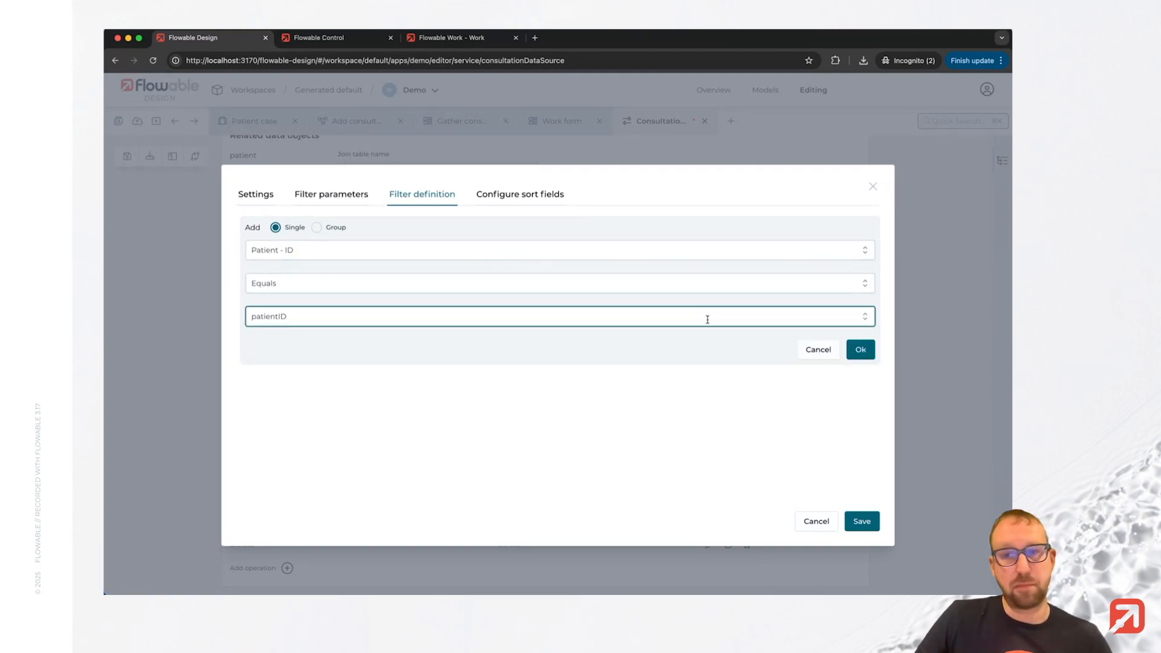
pyautogui.click(868, 353)
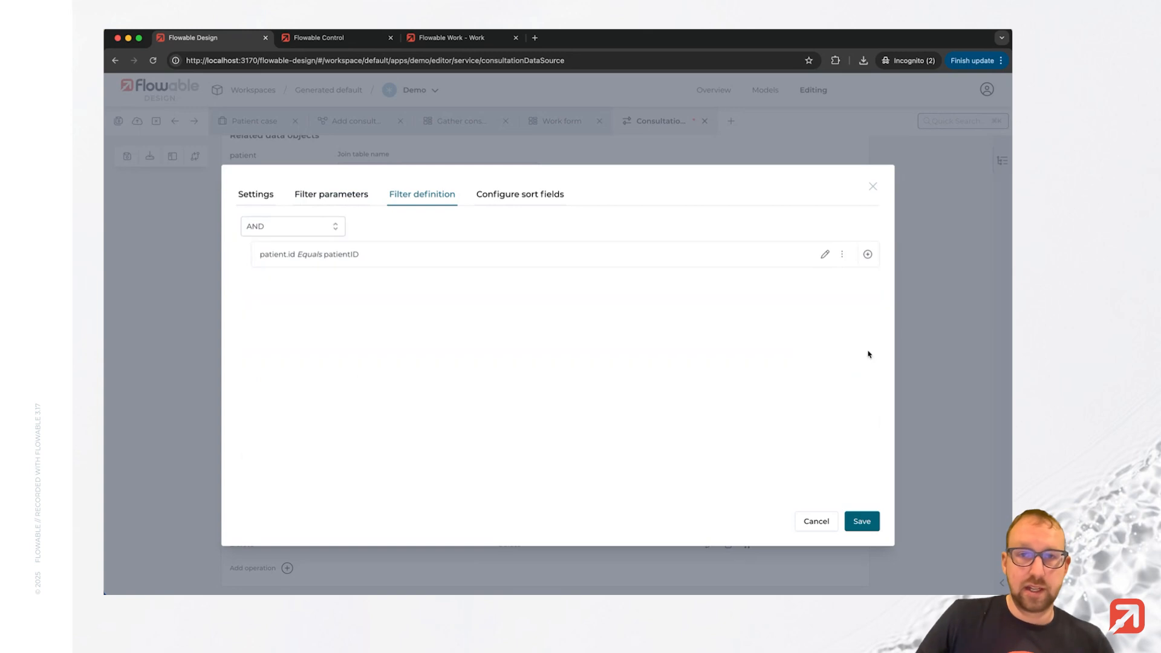
# Sort the search operation by Timestamp in descending order, save the operation, and save all models.
pyautogui.click(514, 200)
pyautogui.click(243, 304)
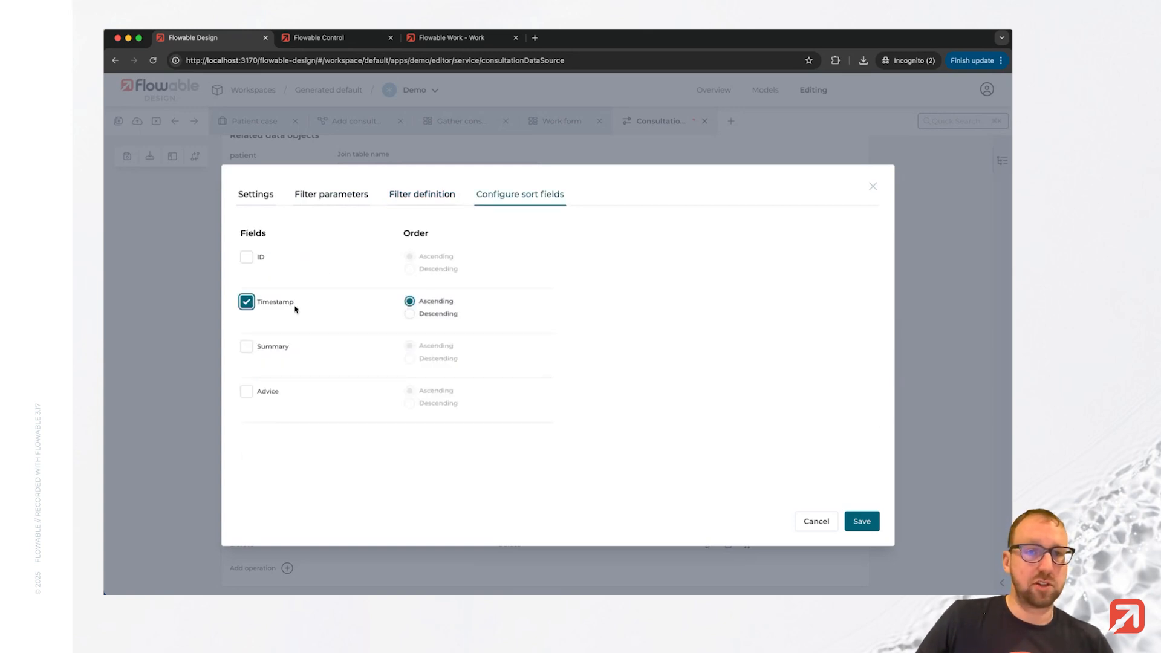
pyautogui.click(409, 314)
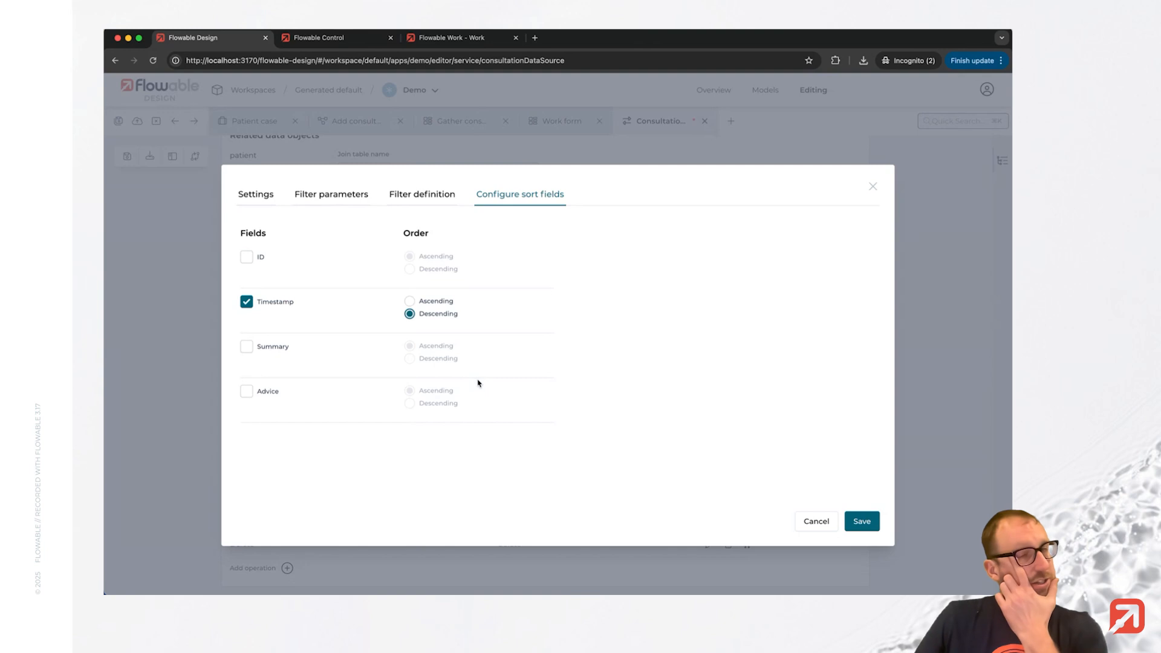
pyautogui.click(860, 521)
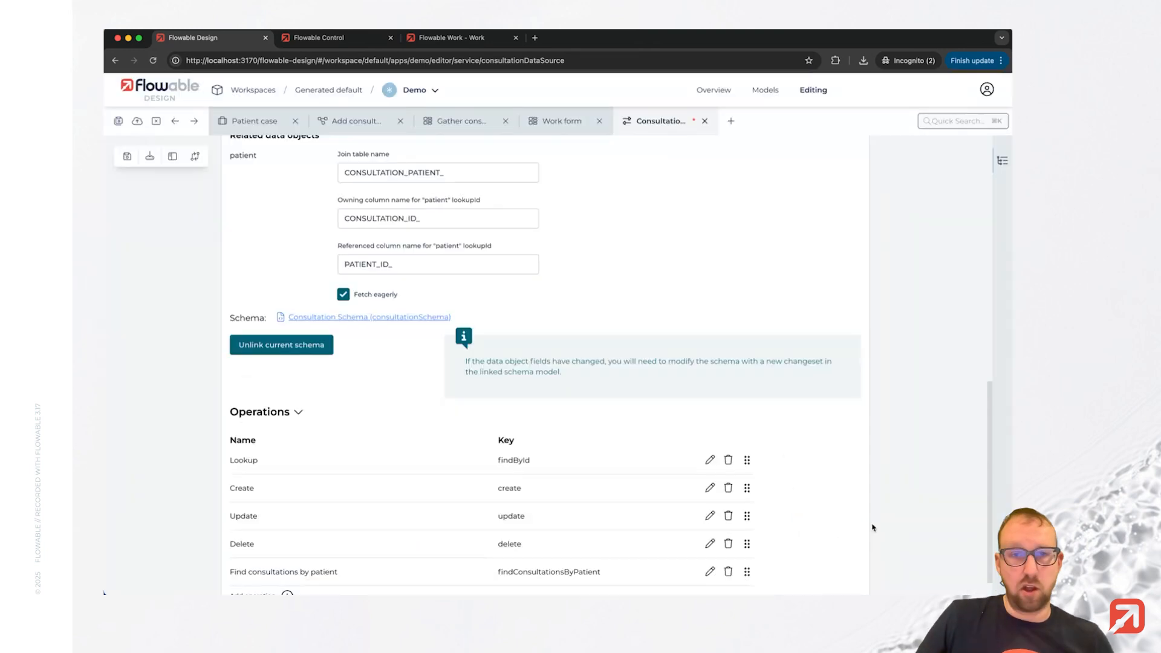
pyautogui.click(119, 121)
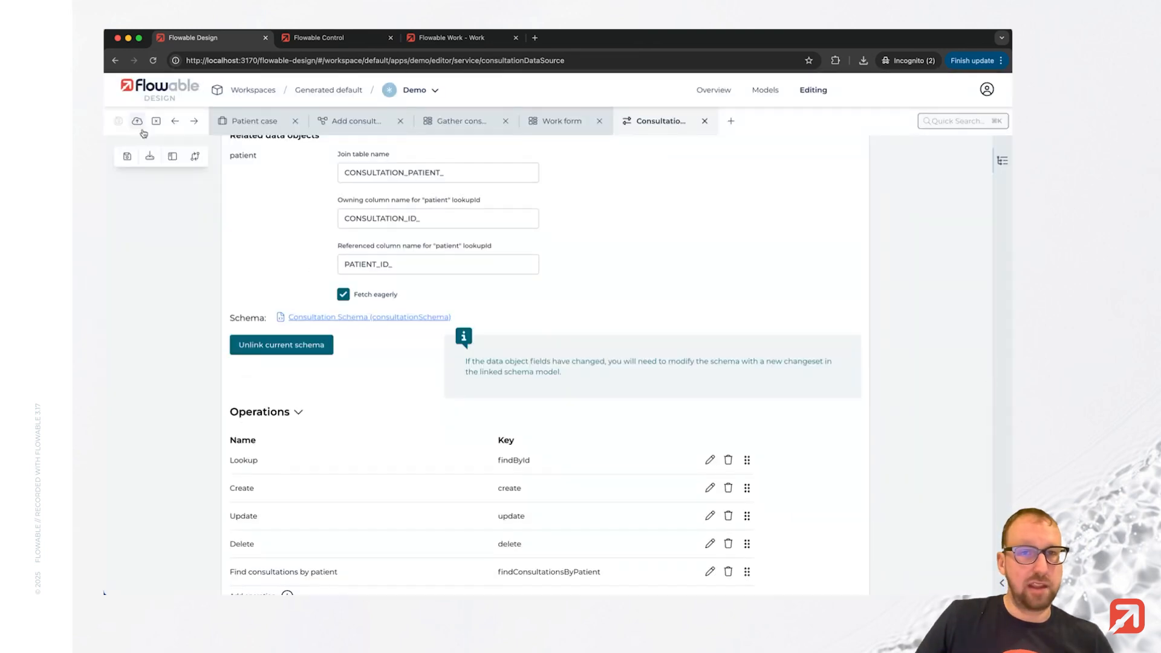
# Link the Consultations data table on the Work form to the existing Consultation data object in its operation configuration.
pyautogui.click(548, 124)
pyautogui.click(562, 403)
pyautogui.click(666, 266)
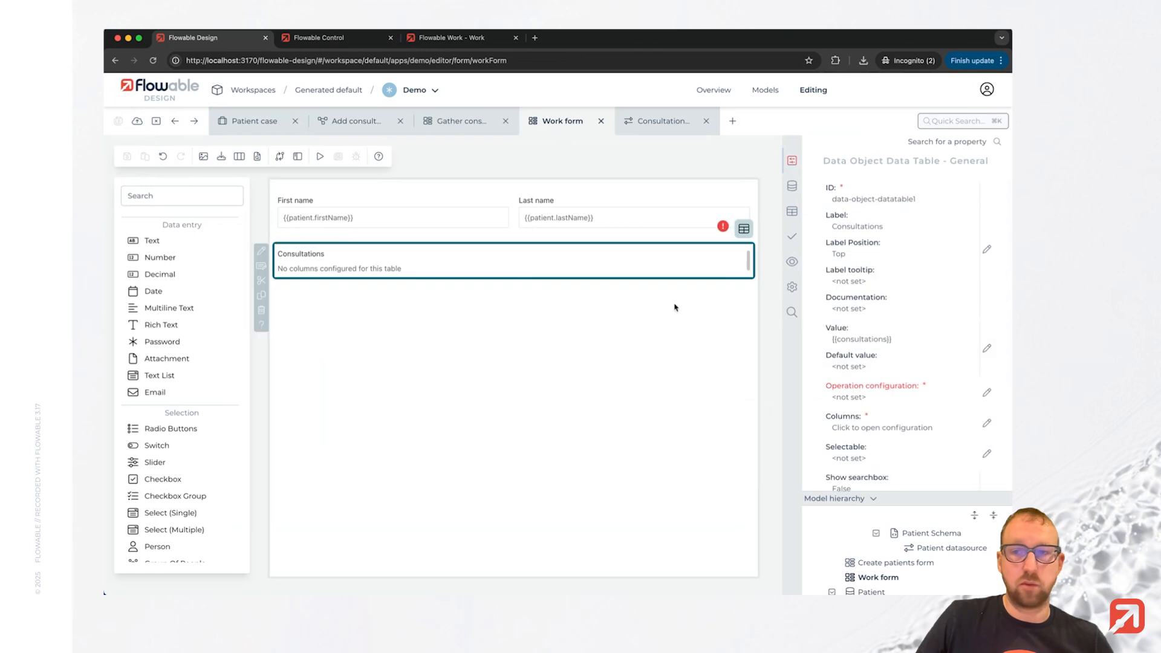
pyautogui.click(985, 392)
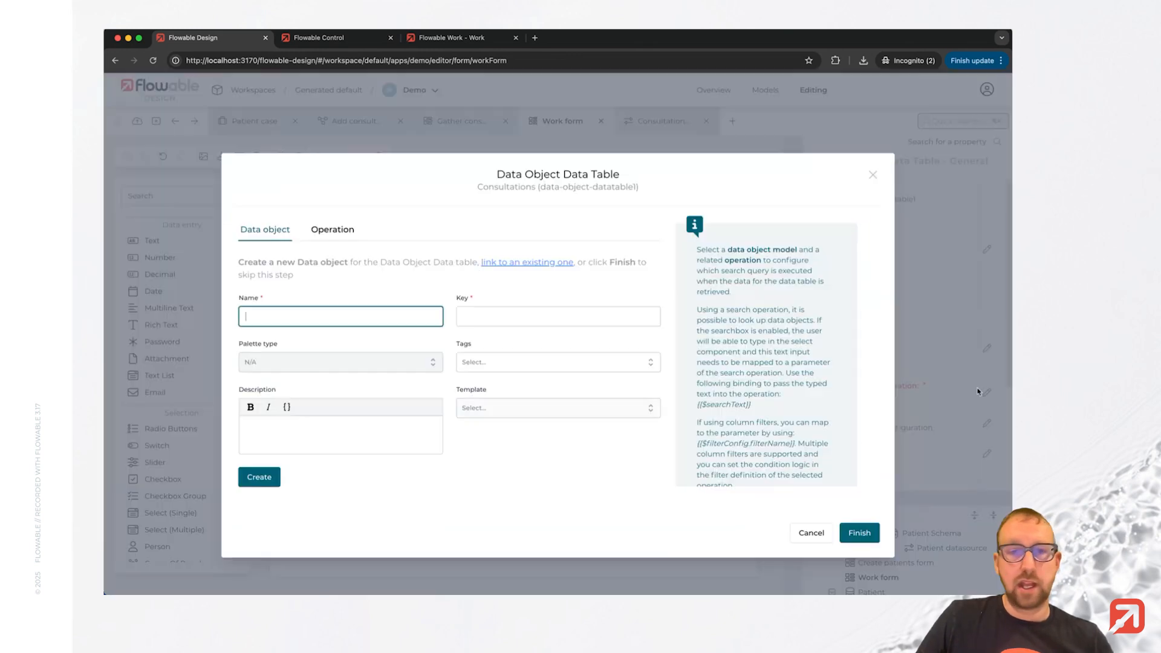
pyautogui.click(527, 263)
pyautogui.click(390, 367)
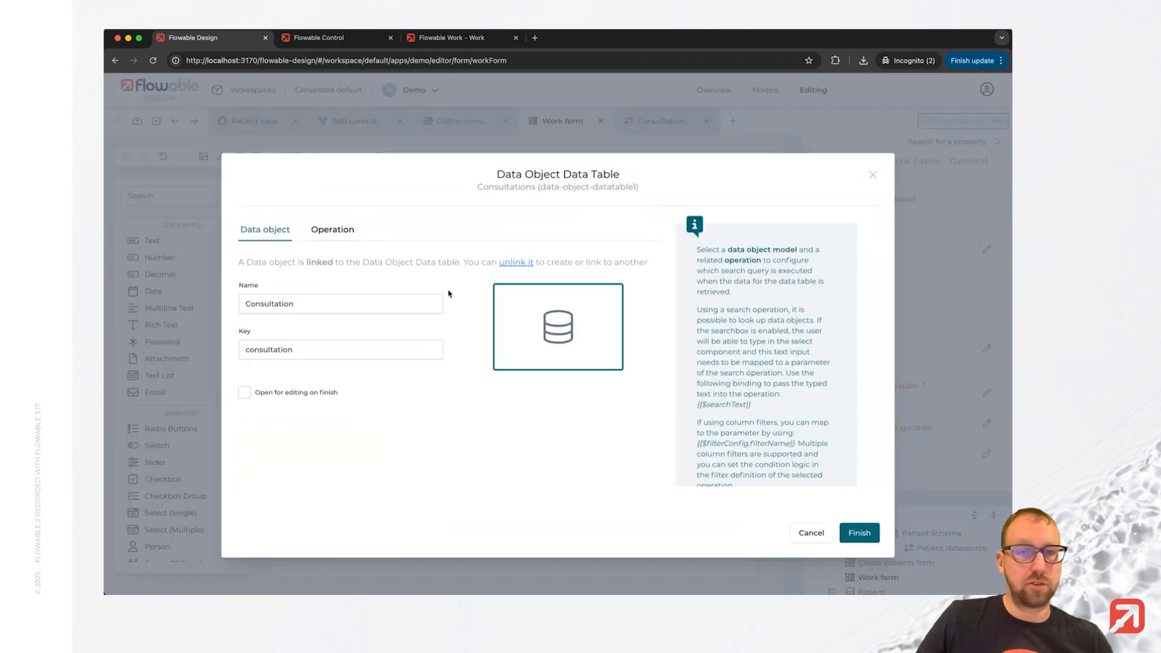
# Map the Patient ID parameter of the table's Find consultations by patient operation to {{patient.id}} and finish the configuration.
pyautogui.click(326, 230)
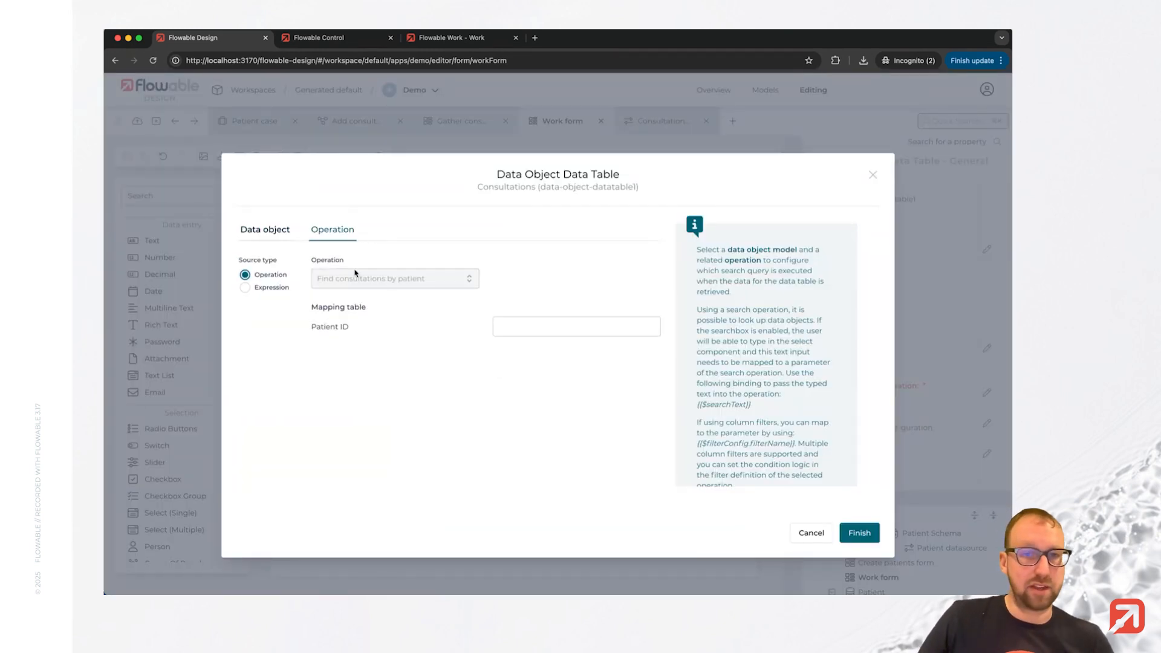
pyautogui.click(532, 328)
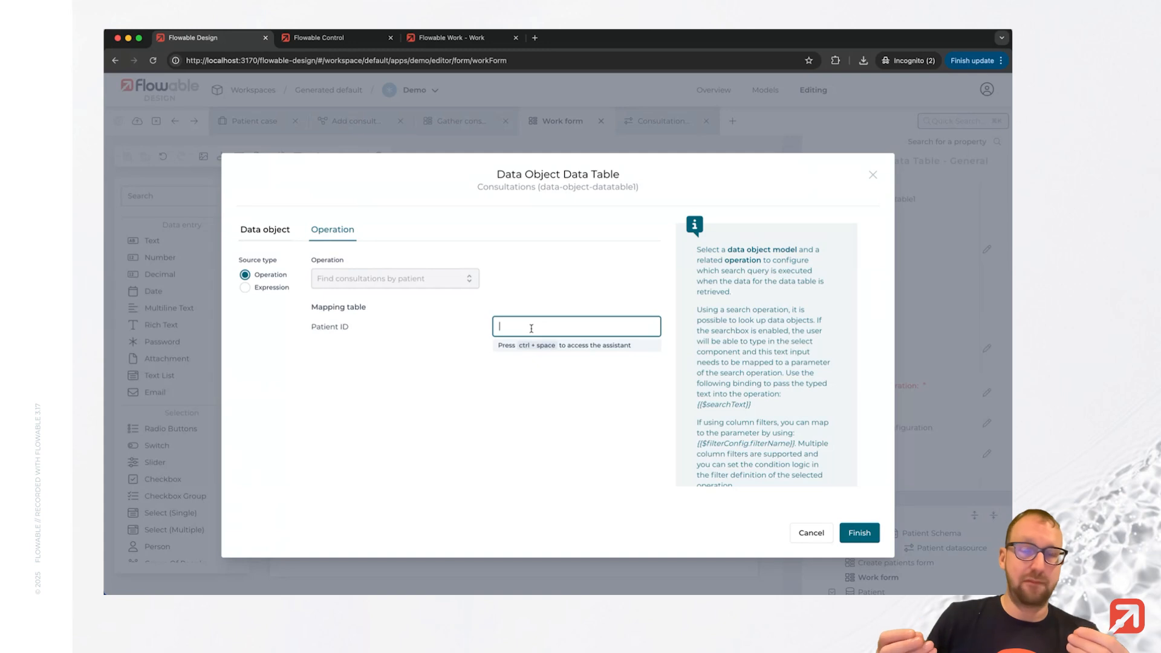
pyautogui.write('{{')
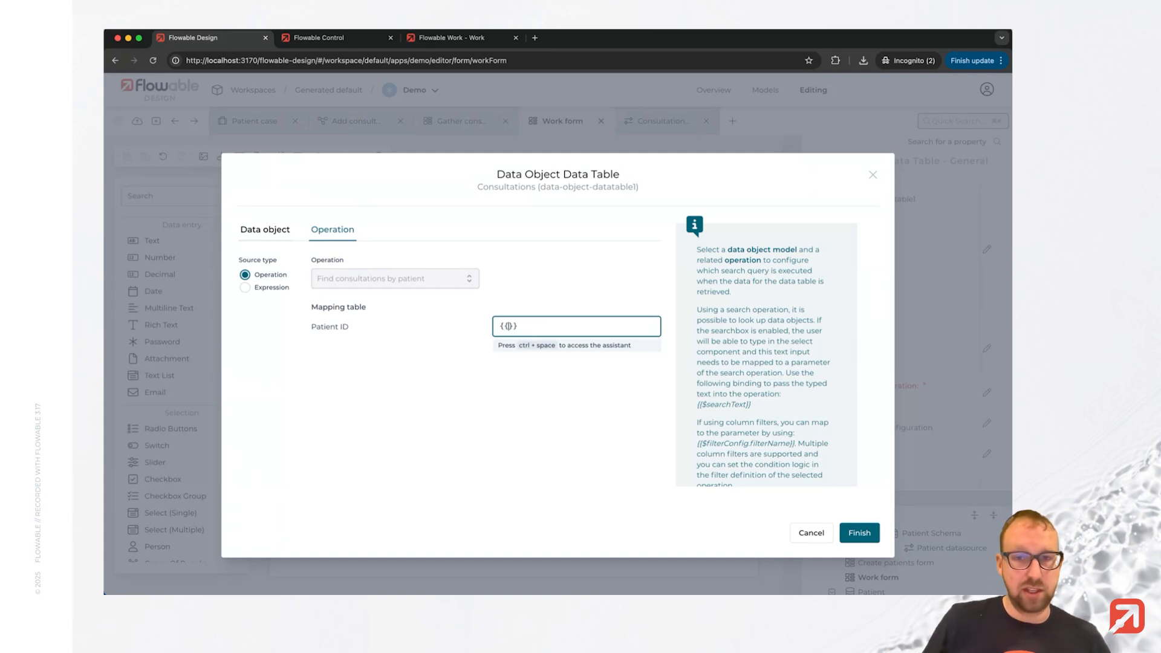
pyautogui.write('patient.id')
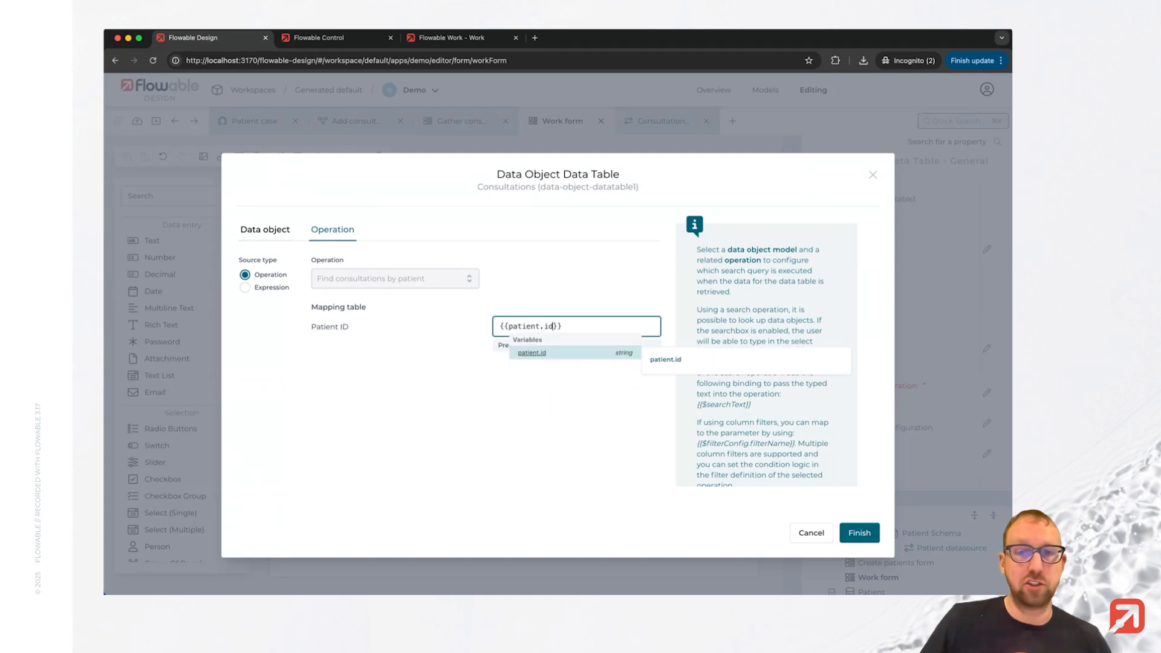
pyautogui.click(859, 532)
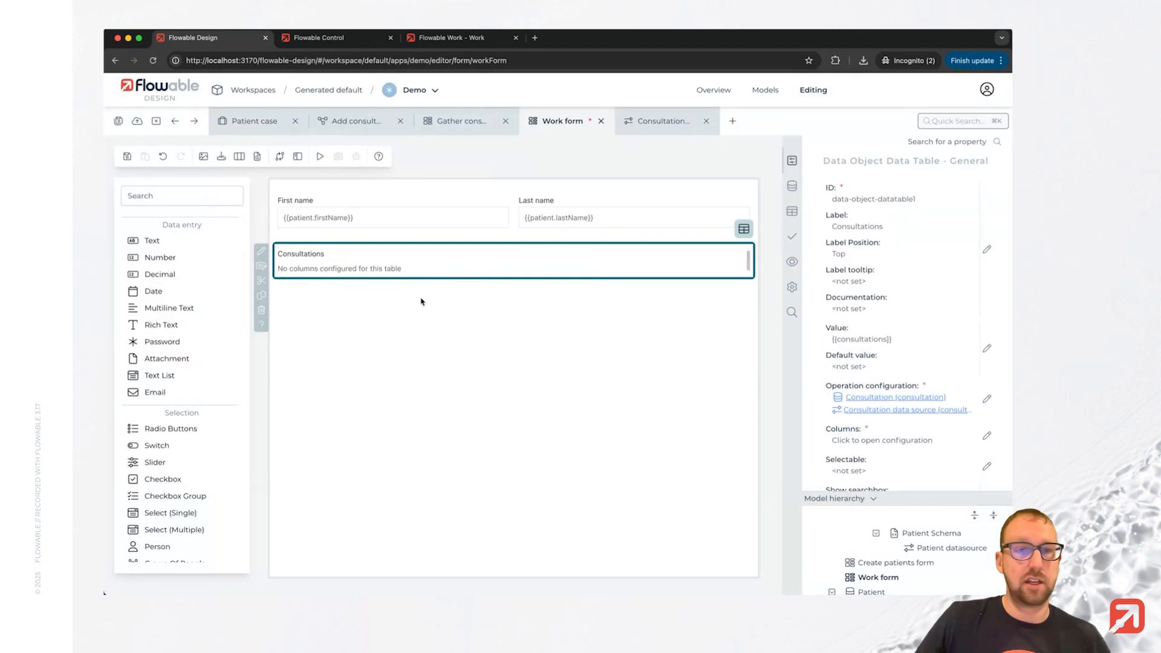
# Add Timestamp and Summary columns to the Consultations data table.
pyautogui.click(962, 440)
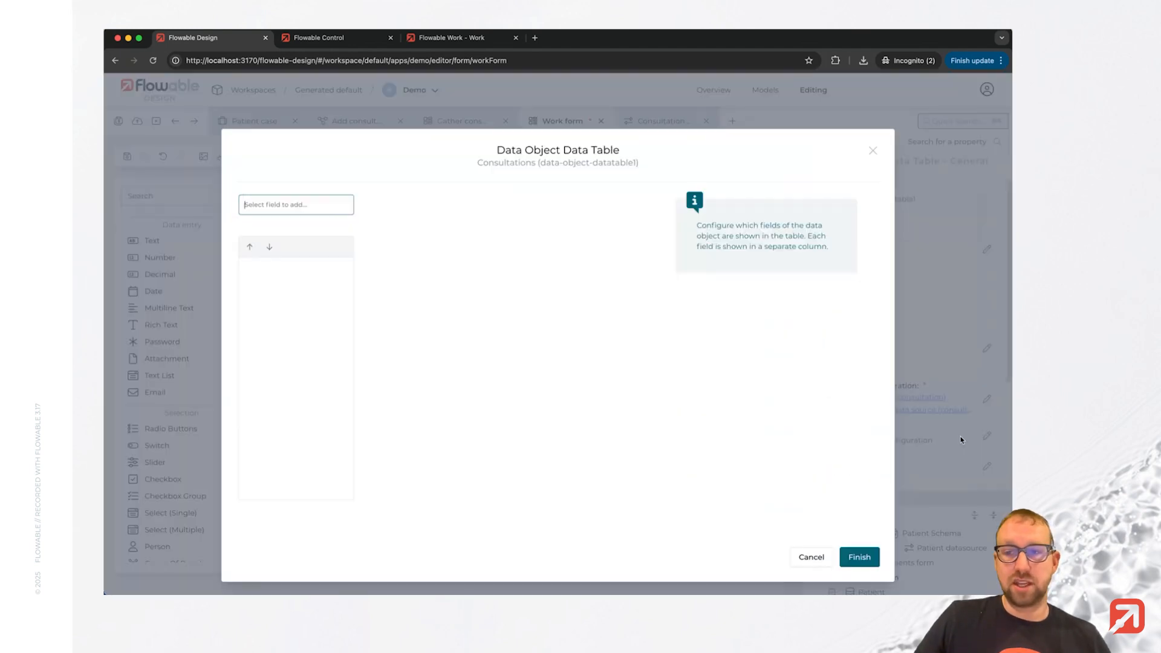
pyautogui.click(293, 204)
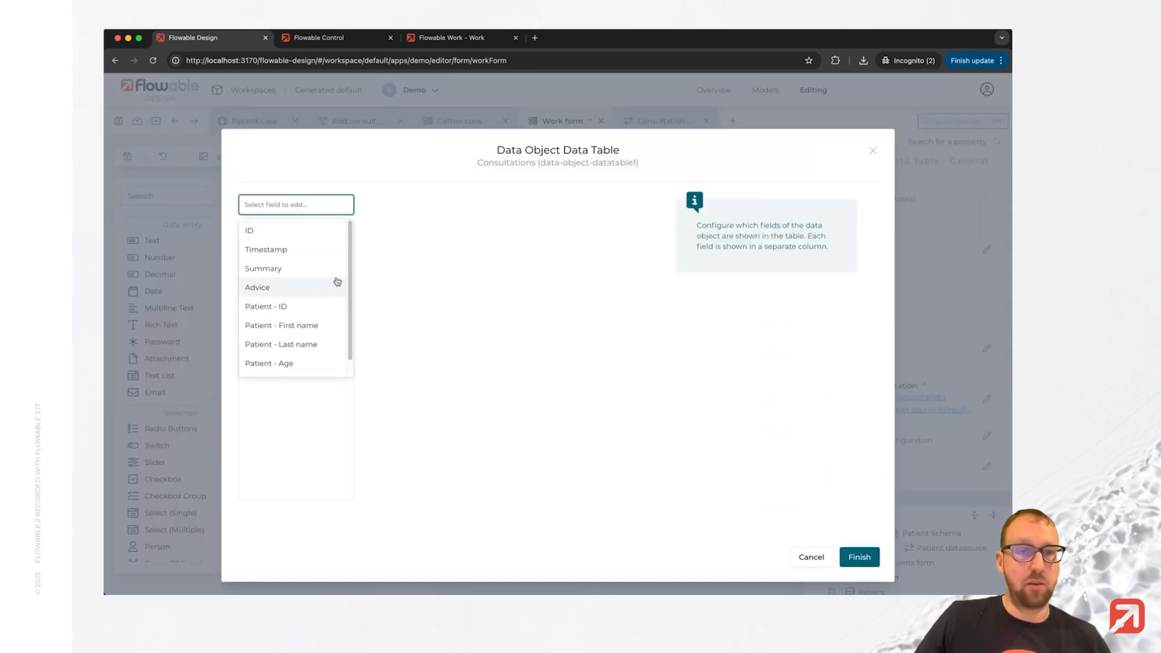
pyautogui.click(306, 250)
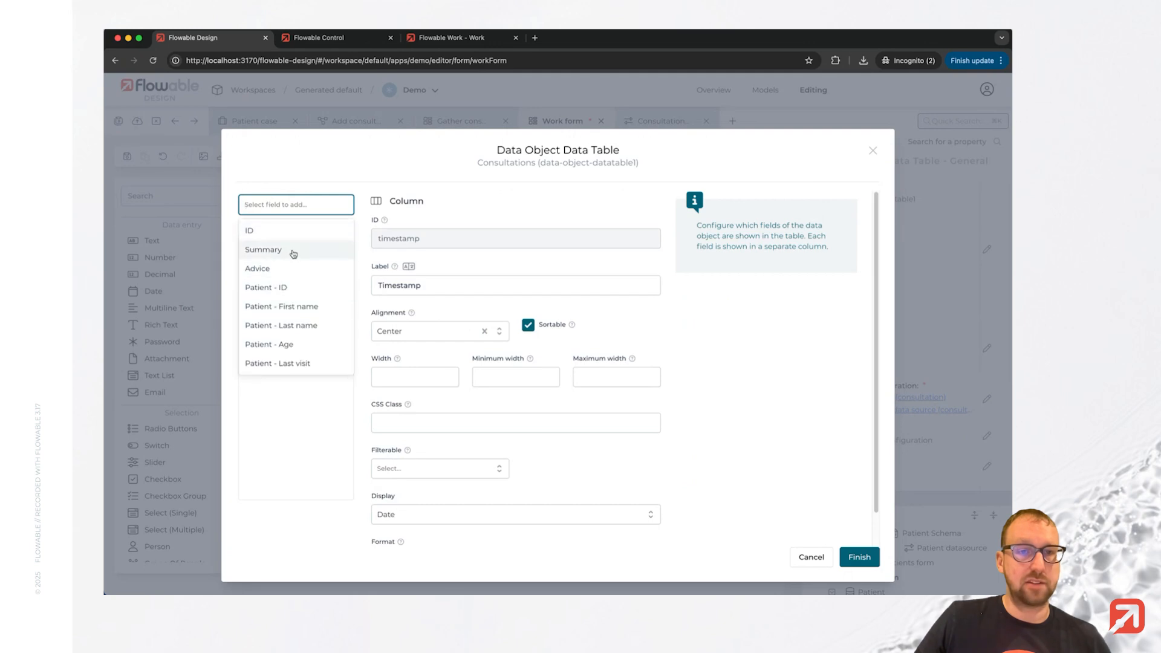
pyautogui.click(293, 251)
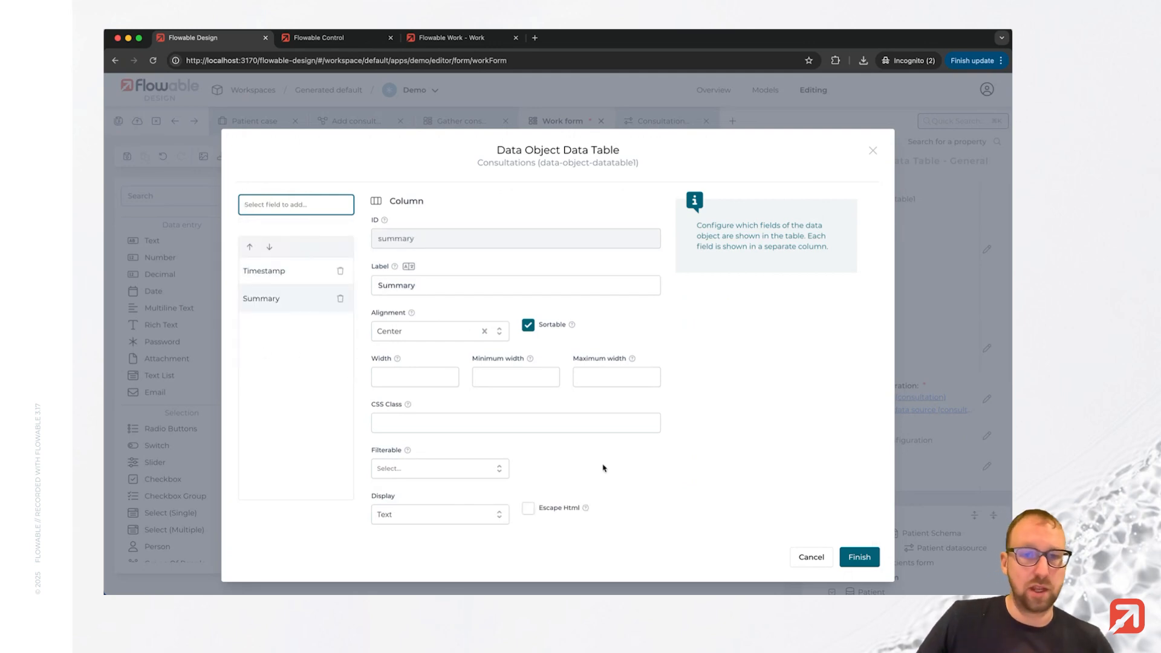
# Set the alignment of both the Timestamp and Summary columns to Left and finish the column configuration.
pyautogui.click(300, 277)
pyautogui.click(454, 333)
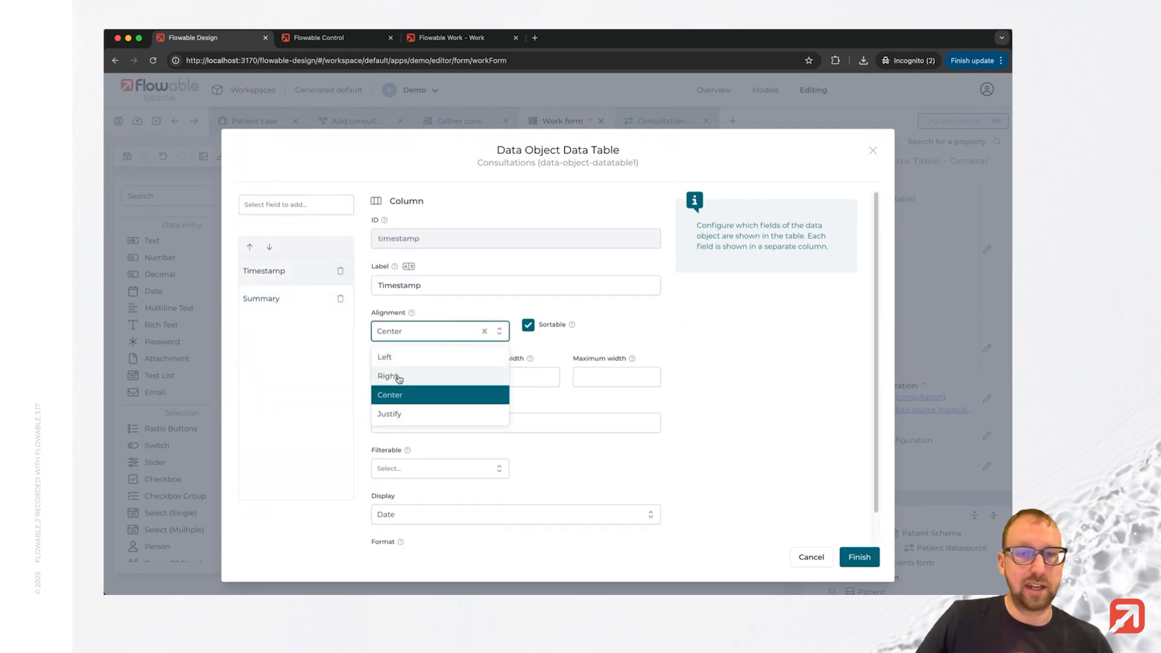
pyautogui.click(393, 358)
pyautogui.click(266, 299)
pyautogui.click(499, 331)
pyautogui.click(396, 366)
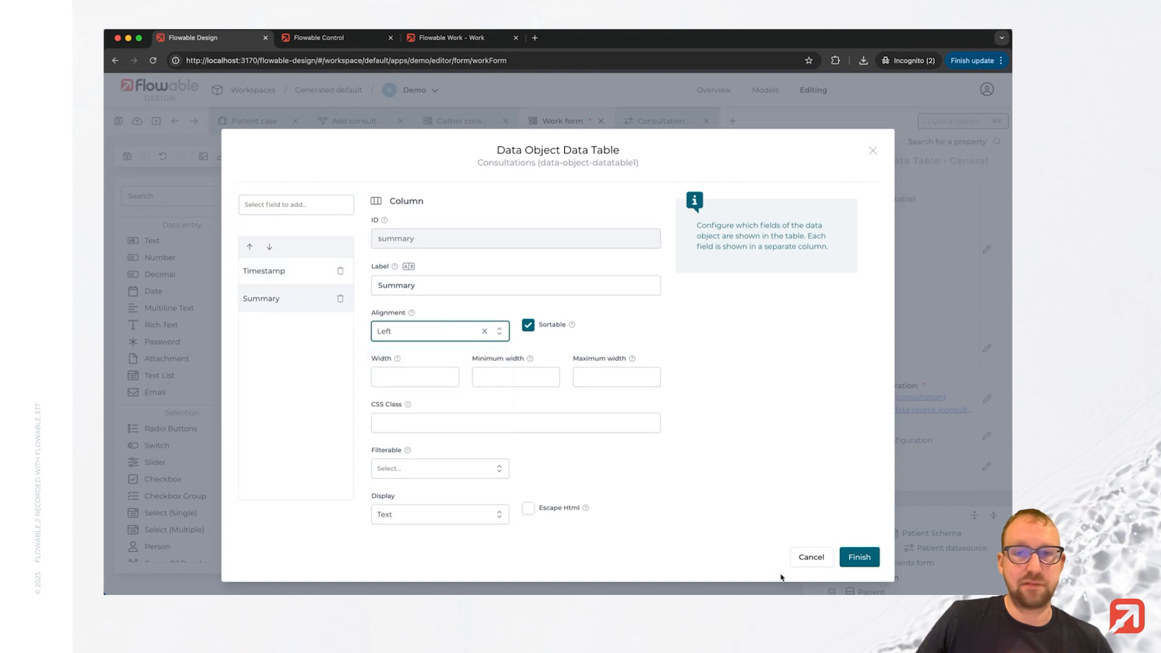
pyautogui.click(860, 557)
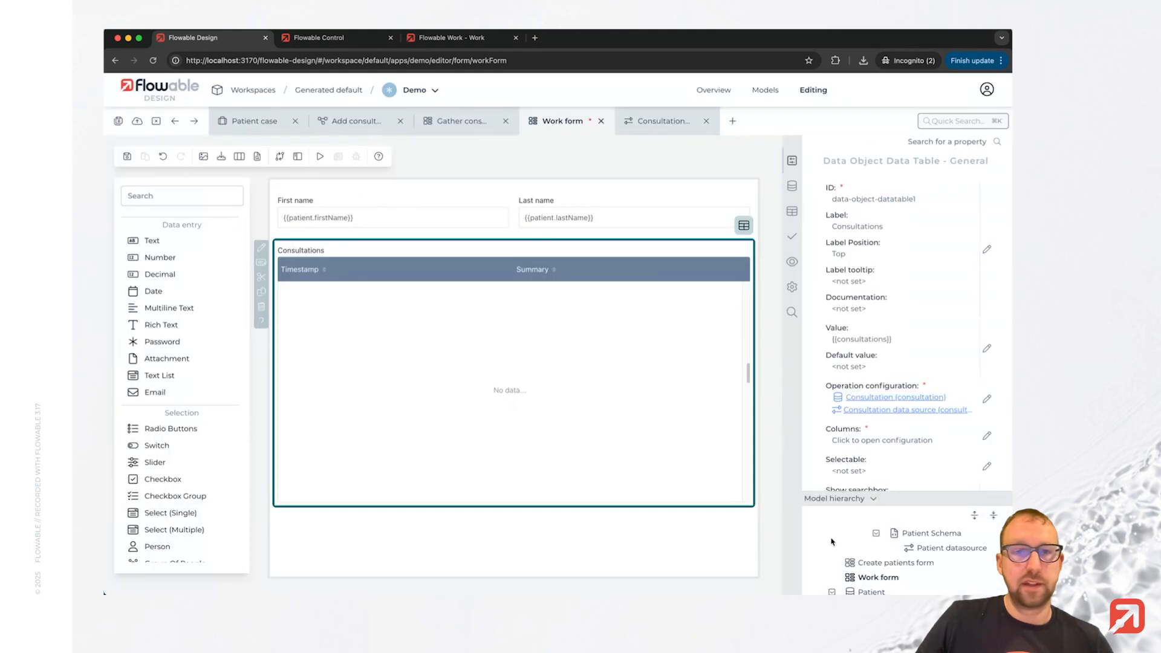
# Save all models and publish the Demo app.
pyautogui.click(120, 121)
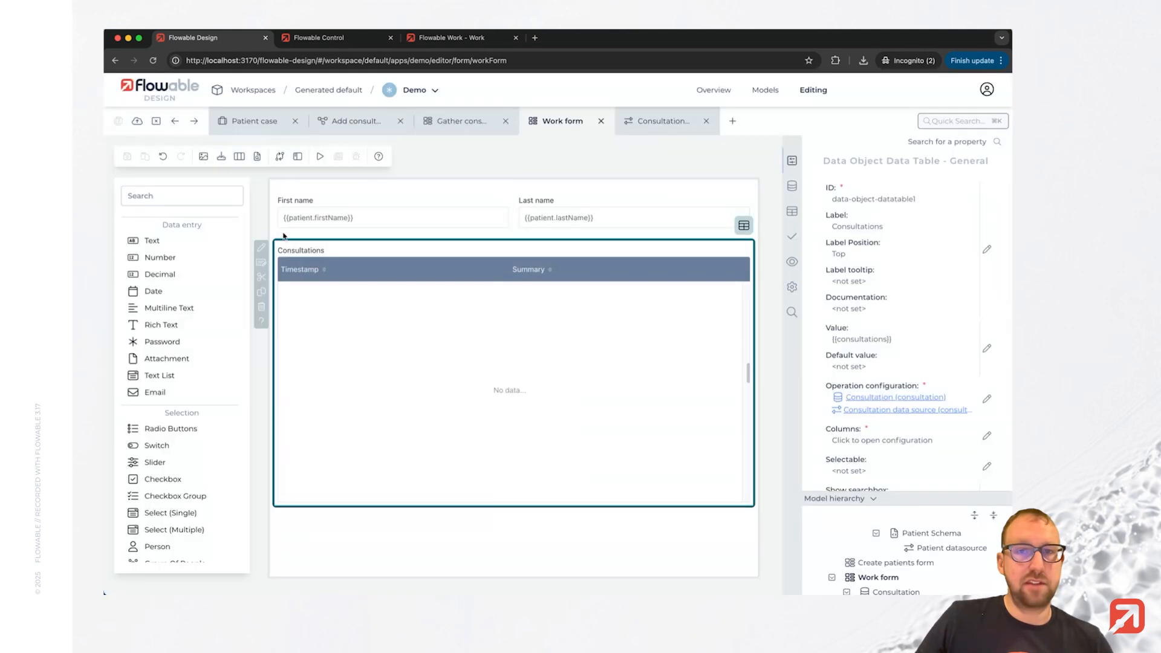
pyautogui.click(137, 121)
pyautogui.click(781, 450)
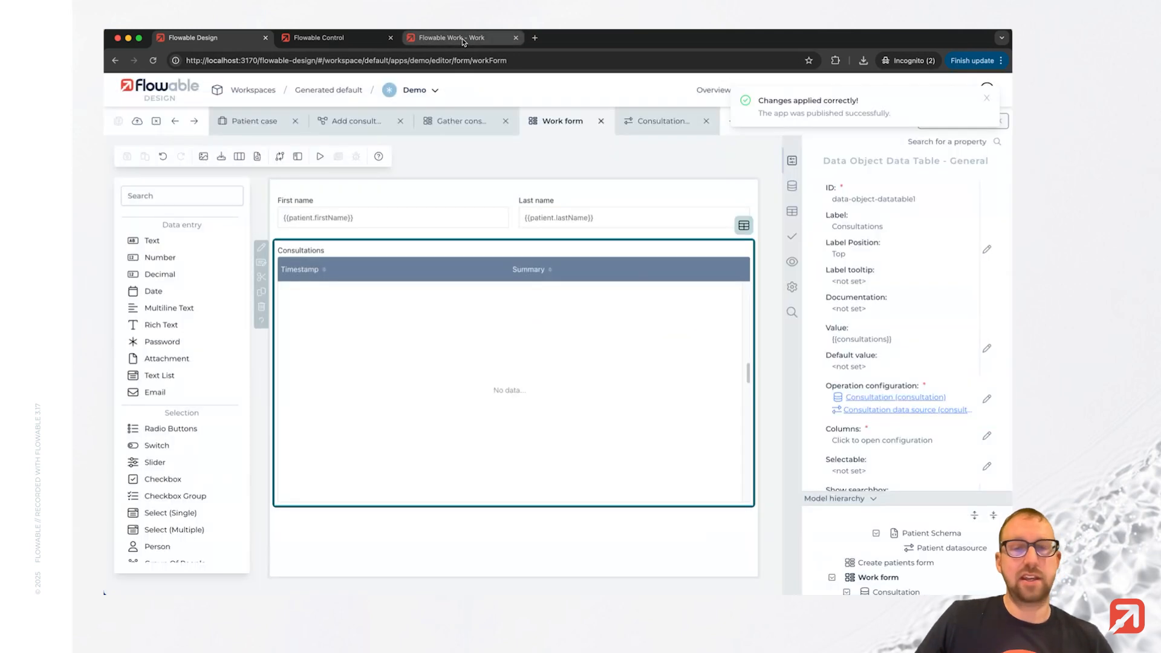
# Switch to Flowable Work and create a new Patient case, filling in the patient's first and last name.
pyautogui.click(459, 37)
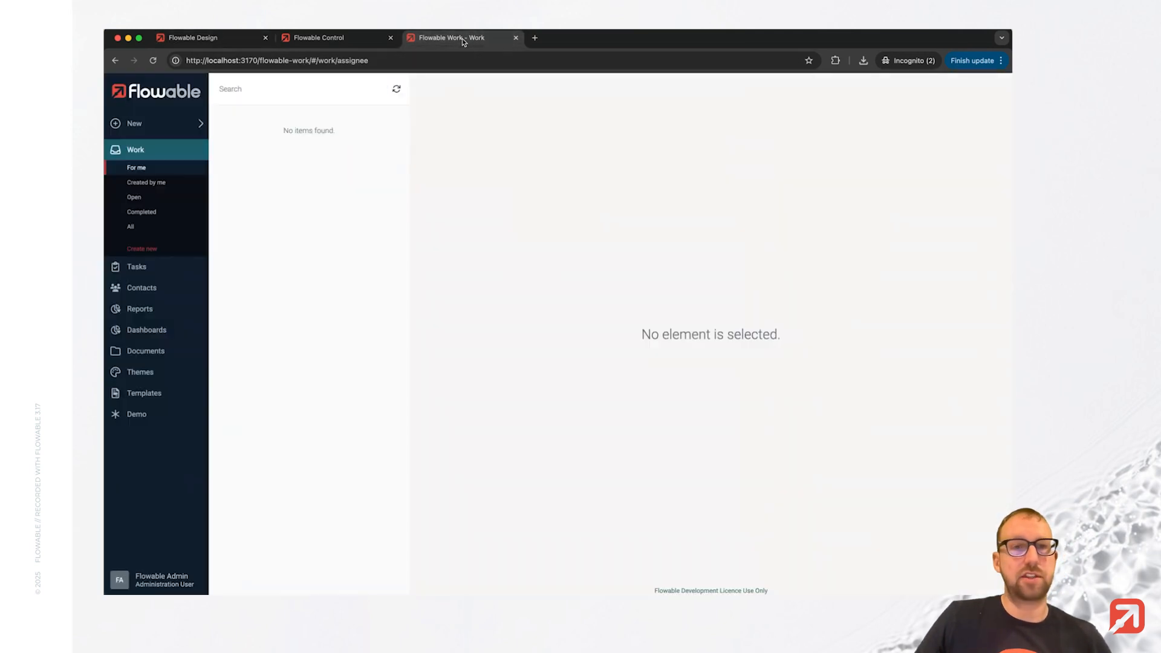
pyautogui.click(157, 250)
pyautogui.click(611, 319)
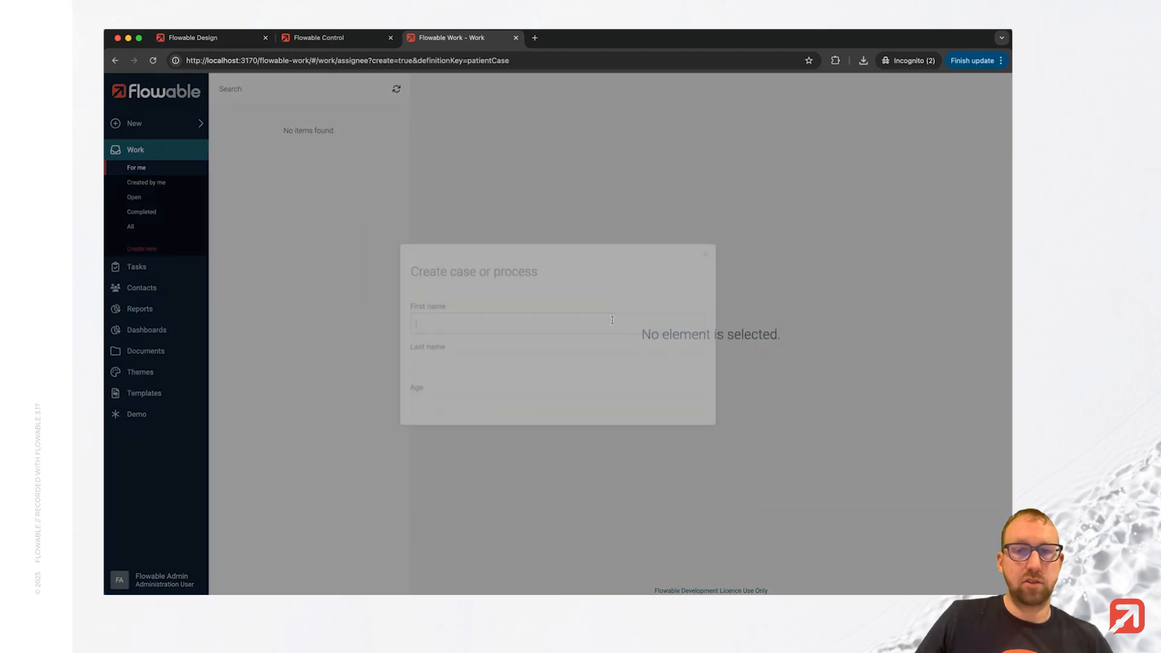
pyautogui.write('Bruce')
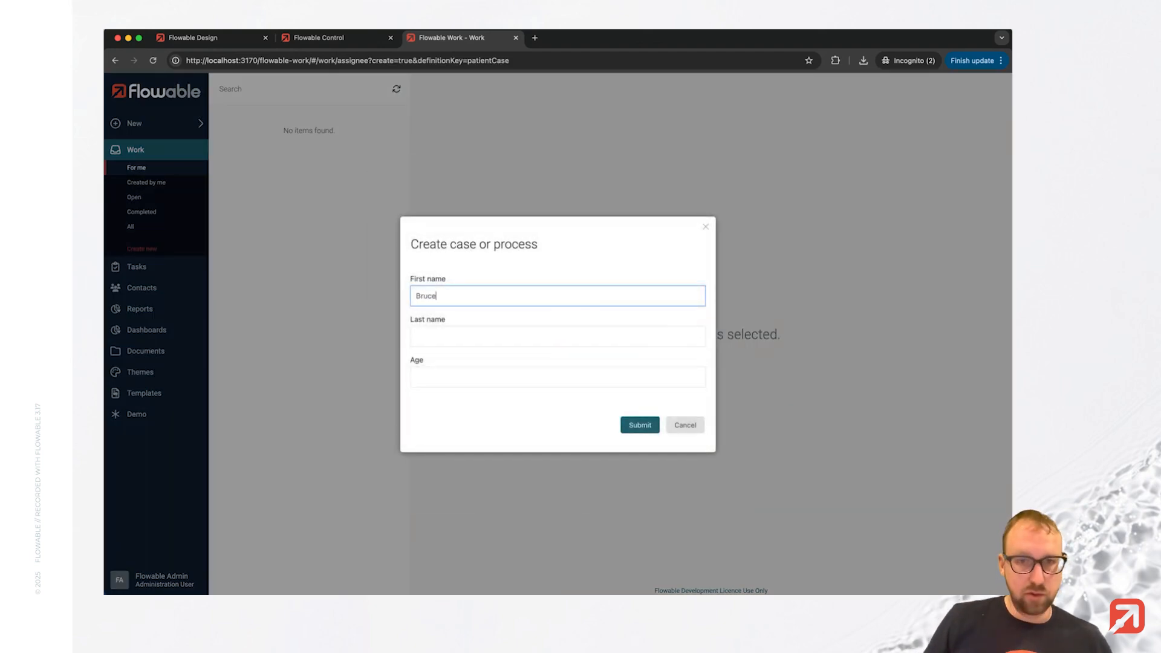
pyautogui.press('Tab')
pyautogui.press('Tab')
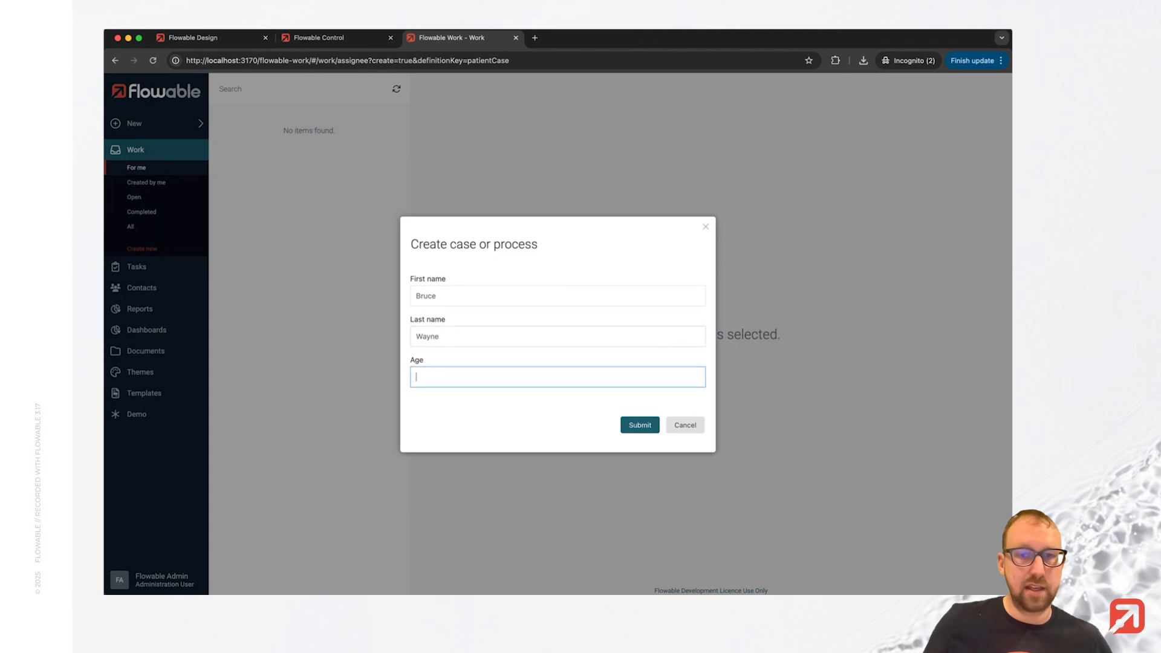
pyautogui.click(639, 424)
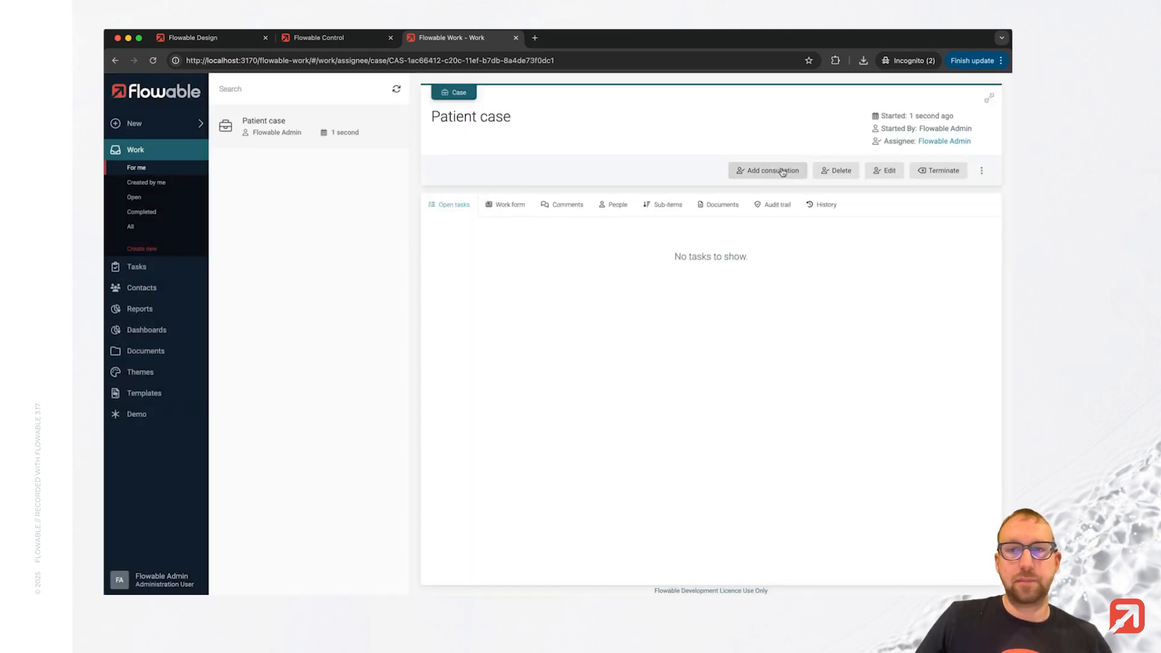
# Add and complete a consultation with summary "Headache" and advice "Gave him some medicin", and show it on the case's work form.
pyautogui.click(768, 171)
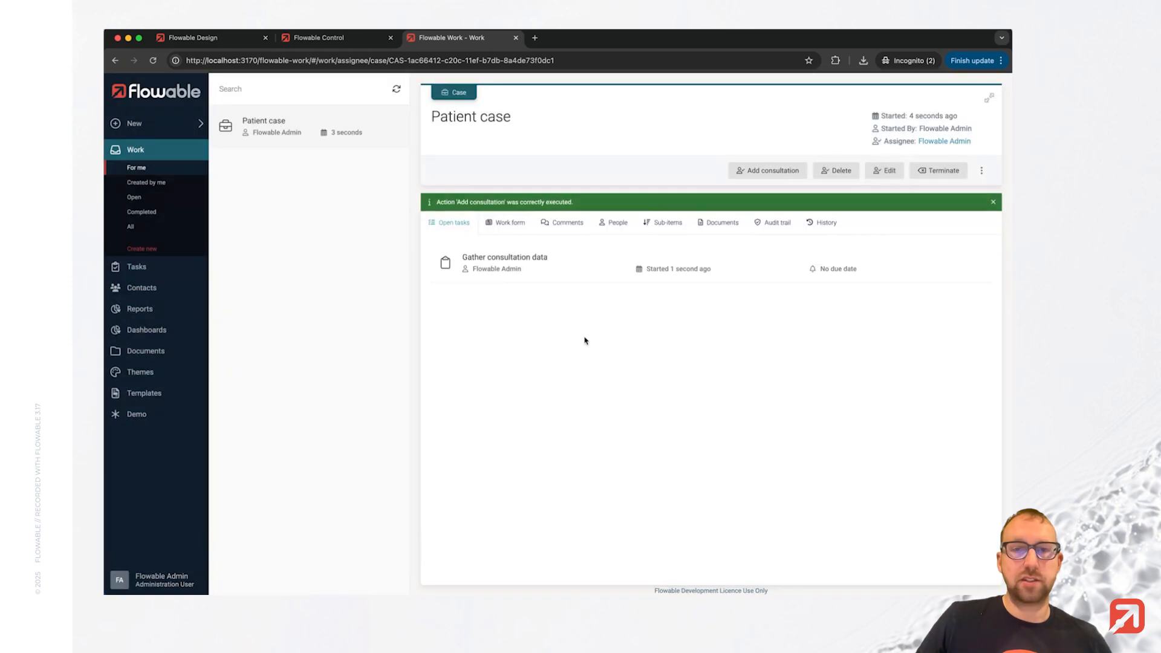
pyautogui.click(524, 277)
pyautogui.click(523, 262)
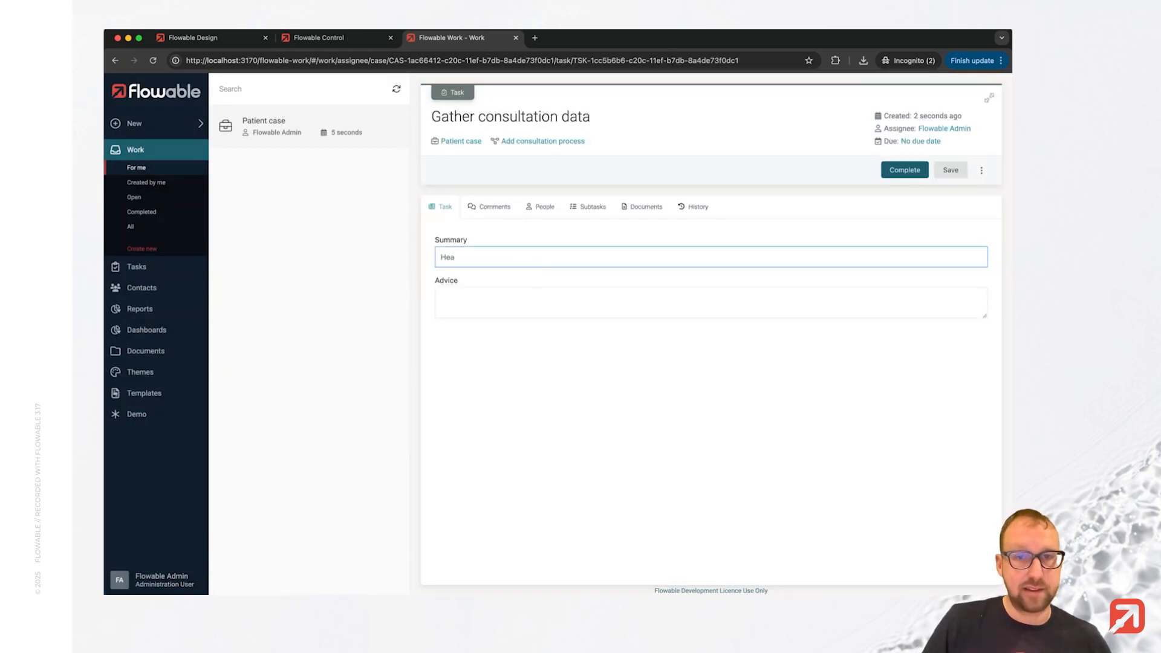
pyautogui.press('Tab')
pyautogui.write('Gave')
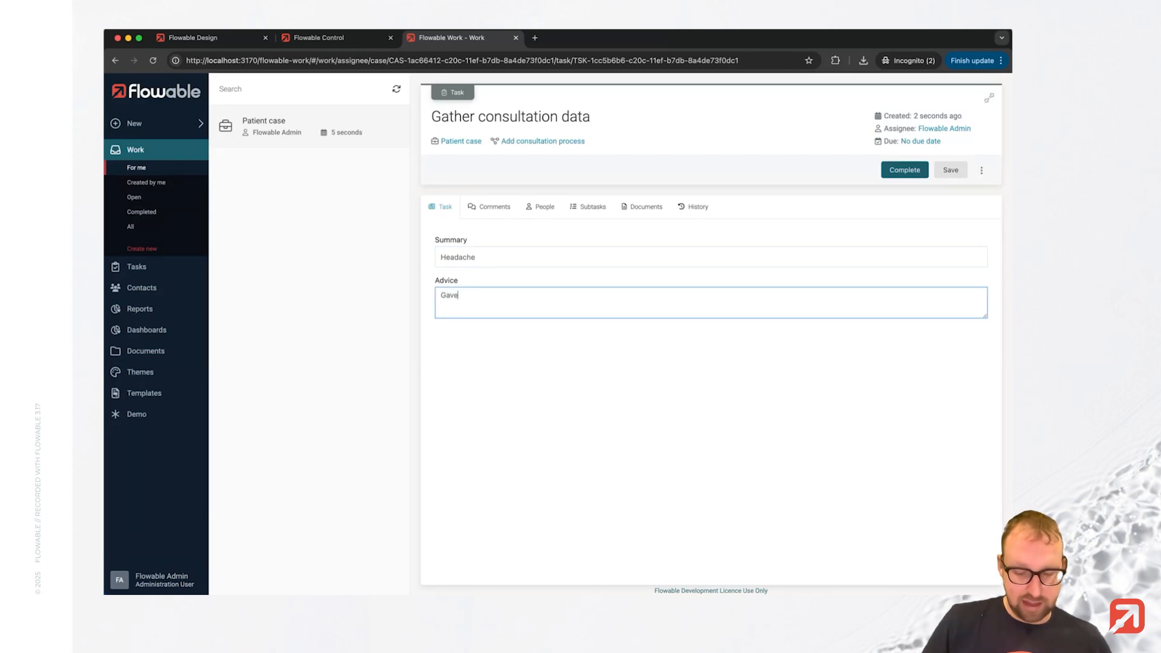
pyautogui.write(' him some medicin')
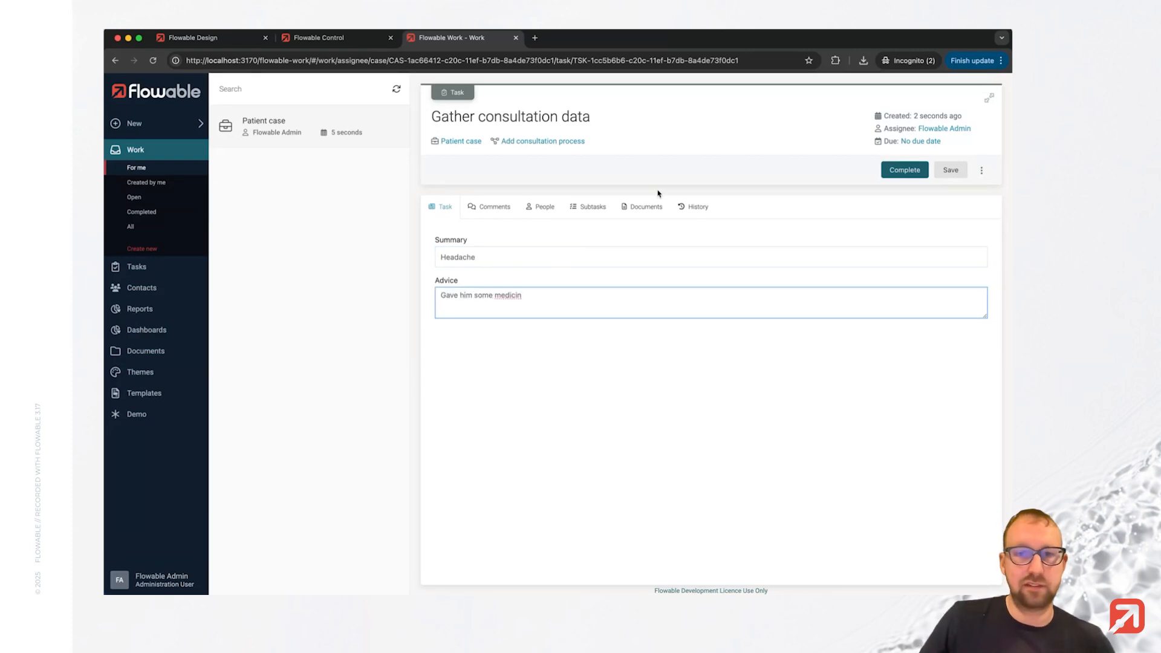
pyautogui.click(903, 169)
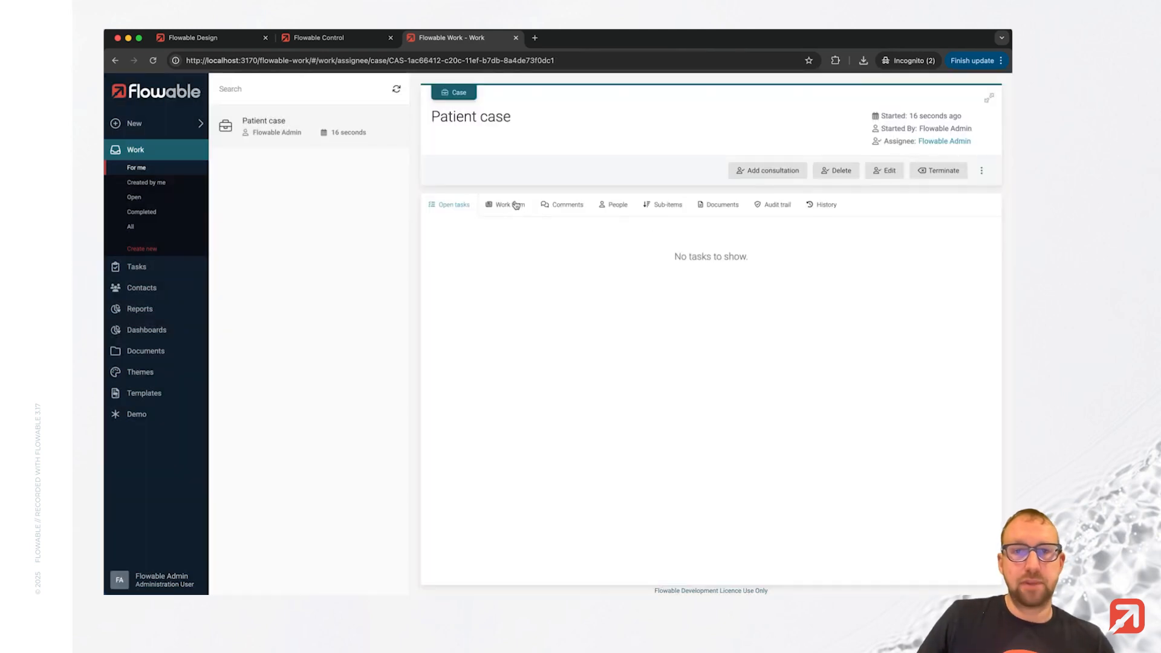
pyautogui.click(508, 204)
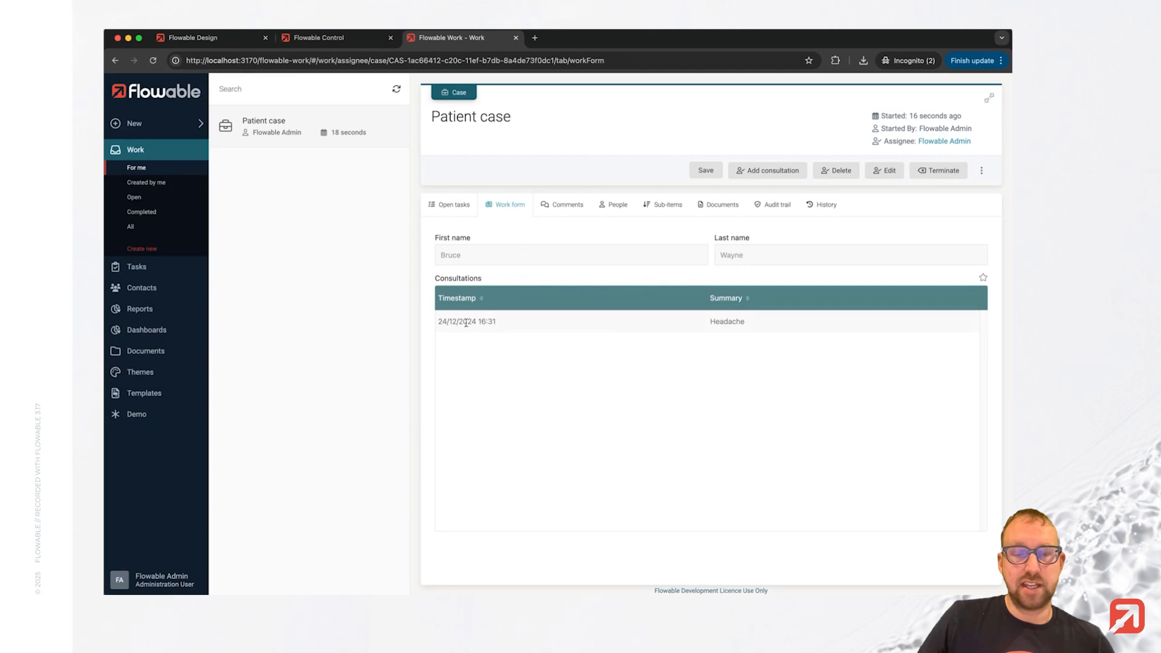
# Add a second consultation to the Patient case and enter "Broken knee" as the summary in its data-gathering task.
pyautogui.click(764, 171)
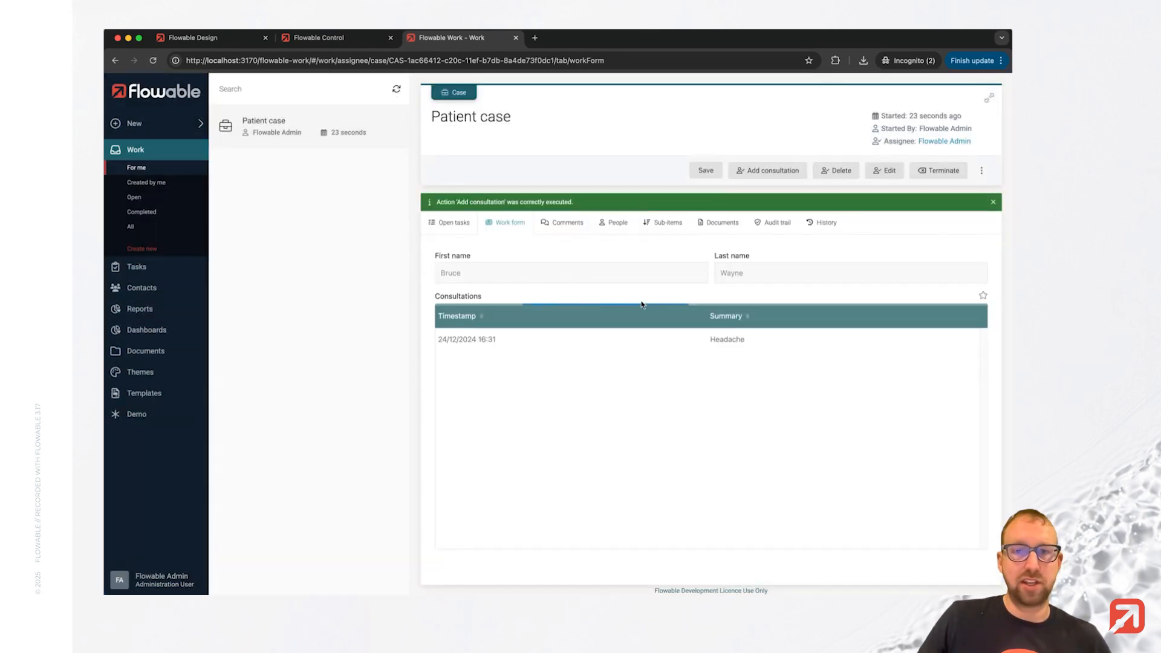
pyautogui.click(448, 223)
pyautogui.click(554, 270)
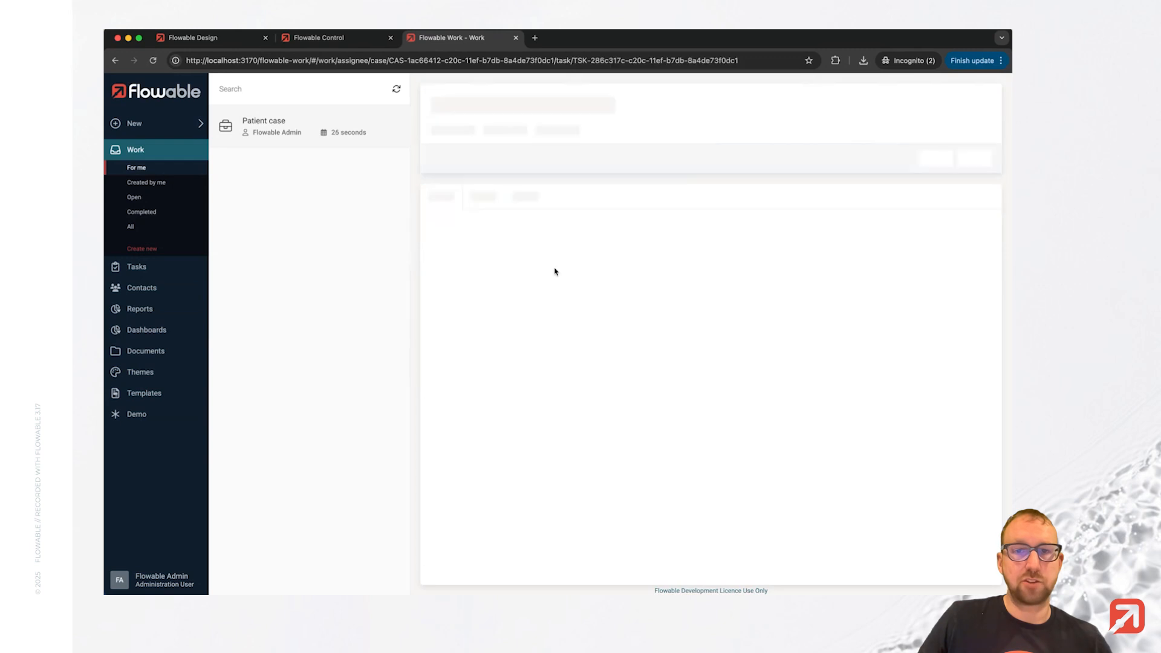
pyautogui.click(511, 249)
pyautogui.write('Br')
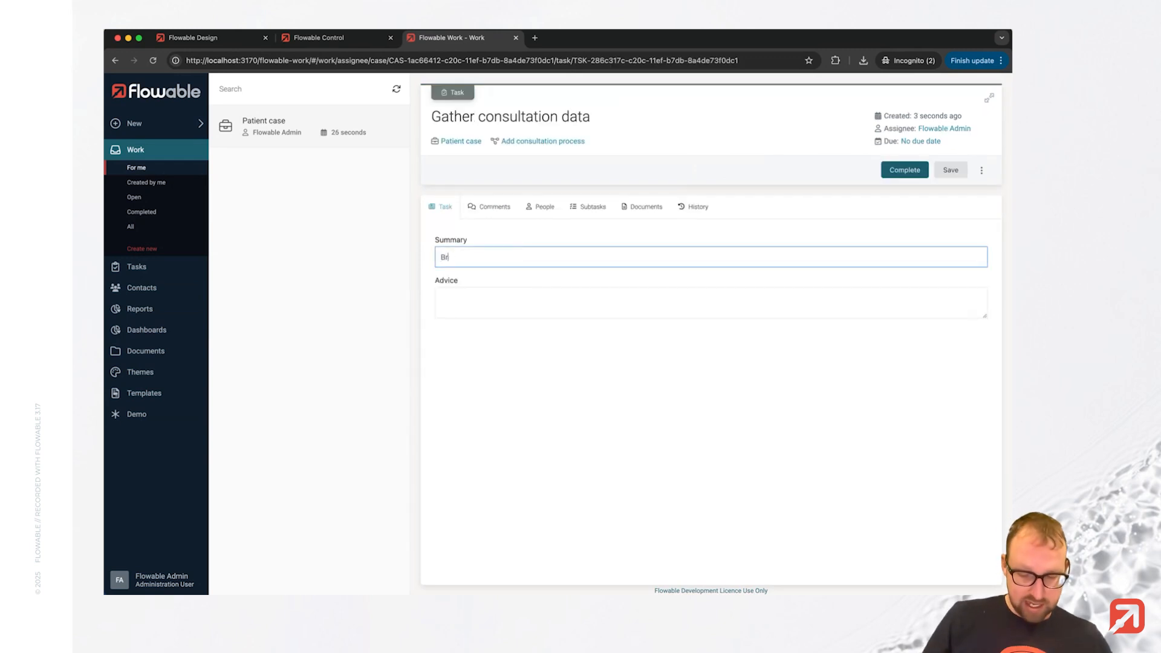
pyautogui.write('oken knee')
# Enter the advice "Fixed it." and, after a blank line, "Planned a followup next week.", complete the task and show the case's work form.
pyautogui.press('Tab')
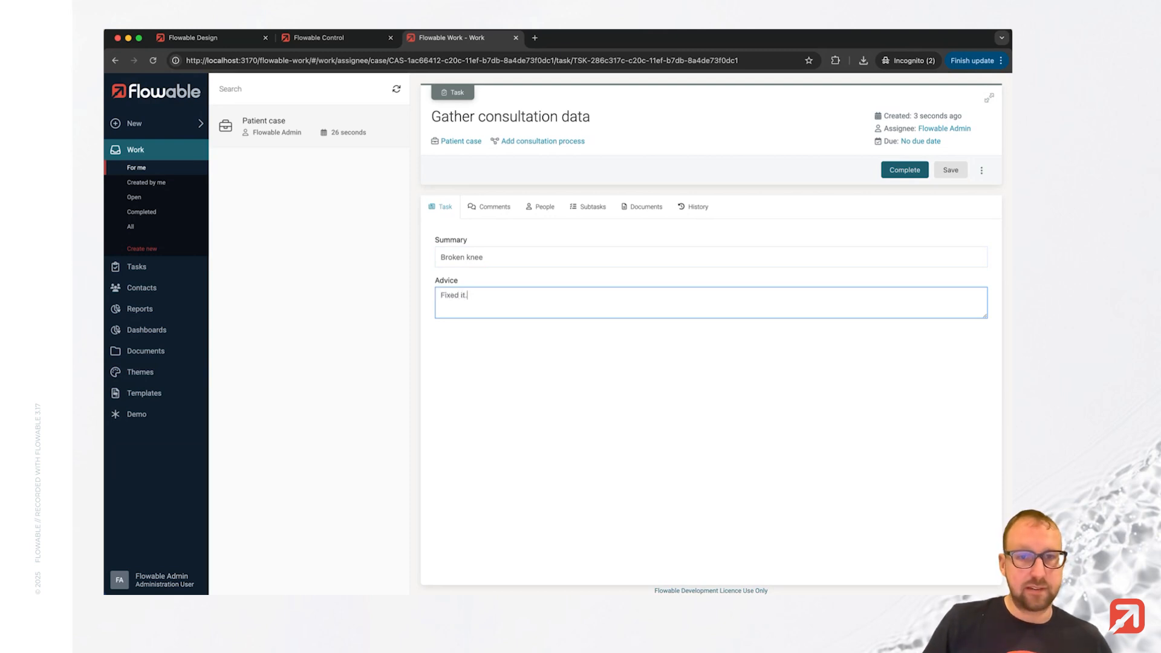
pyautogui.write('Fixed it.')
pyautogui.press('Return')
pyautogui.press('Return')
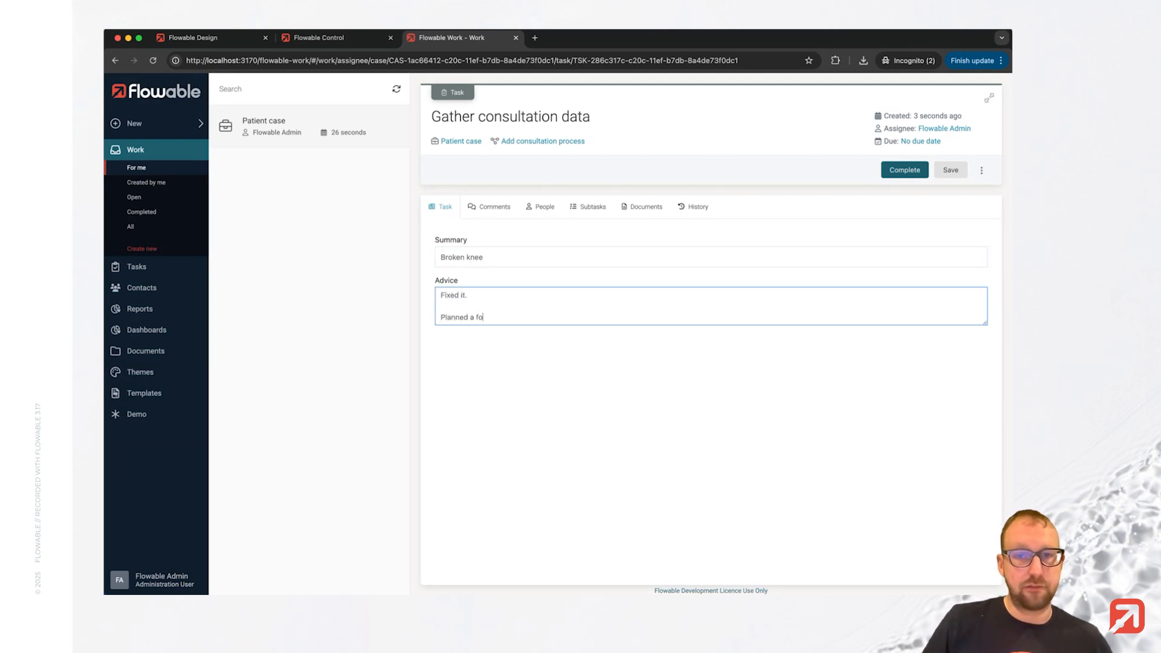
pyautogui.write('Planned a followup next week.')
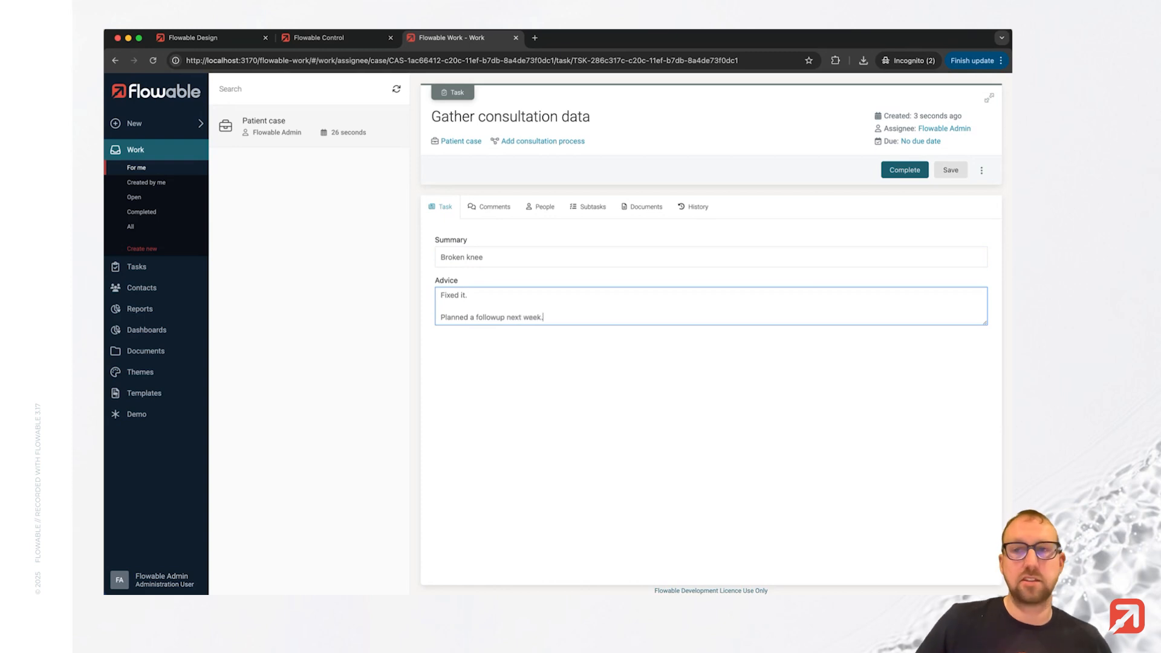
pyautogui.click(884, 170)
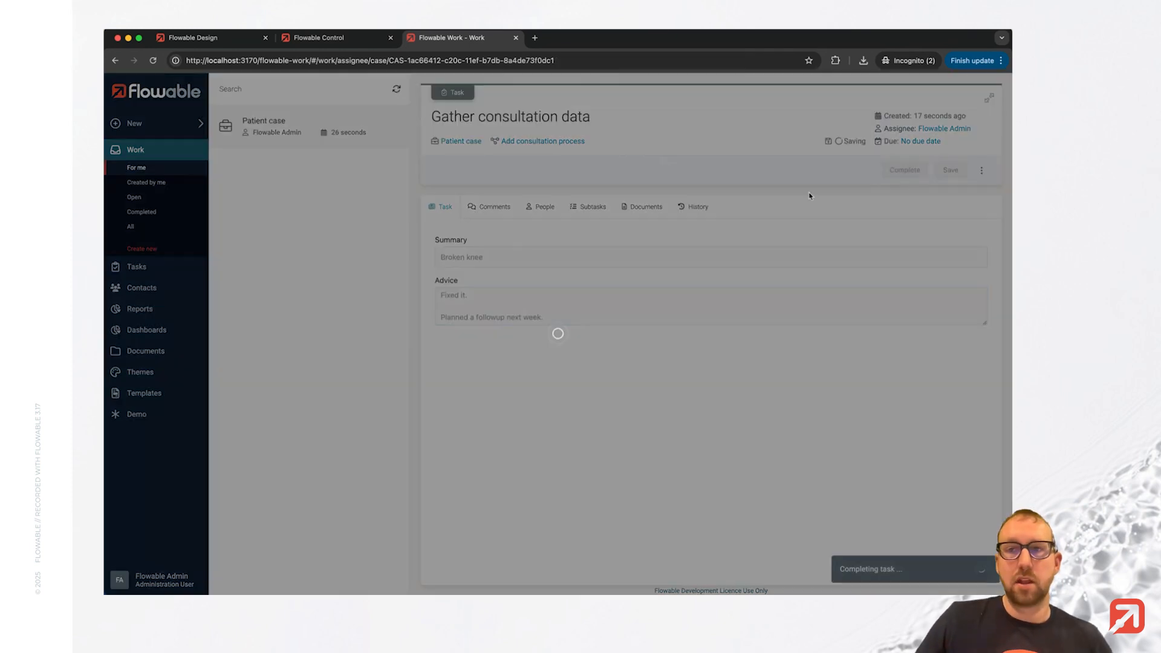
pyautogui.click(500, 207)
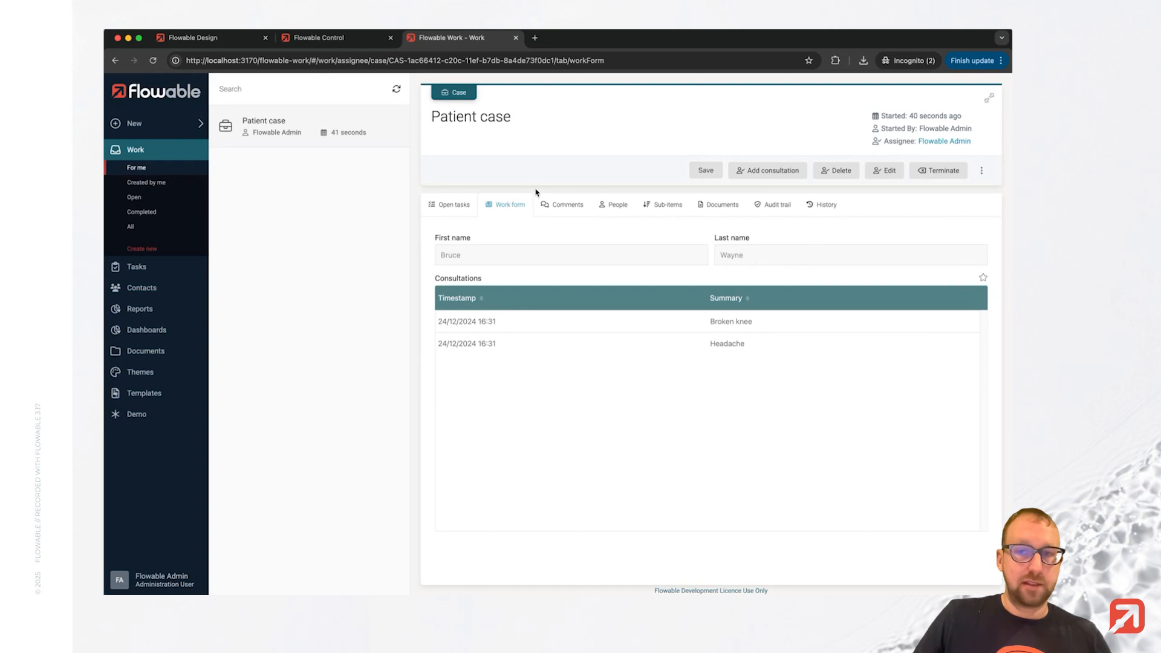
# Switch back to Flowable Design and adjust the position of the Add consultation event listener in the Patient case model.
pyautogui.click(229, 39)
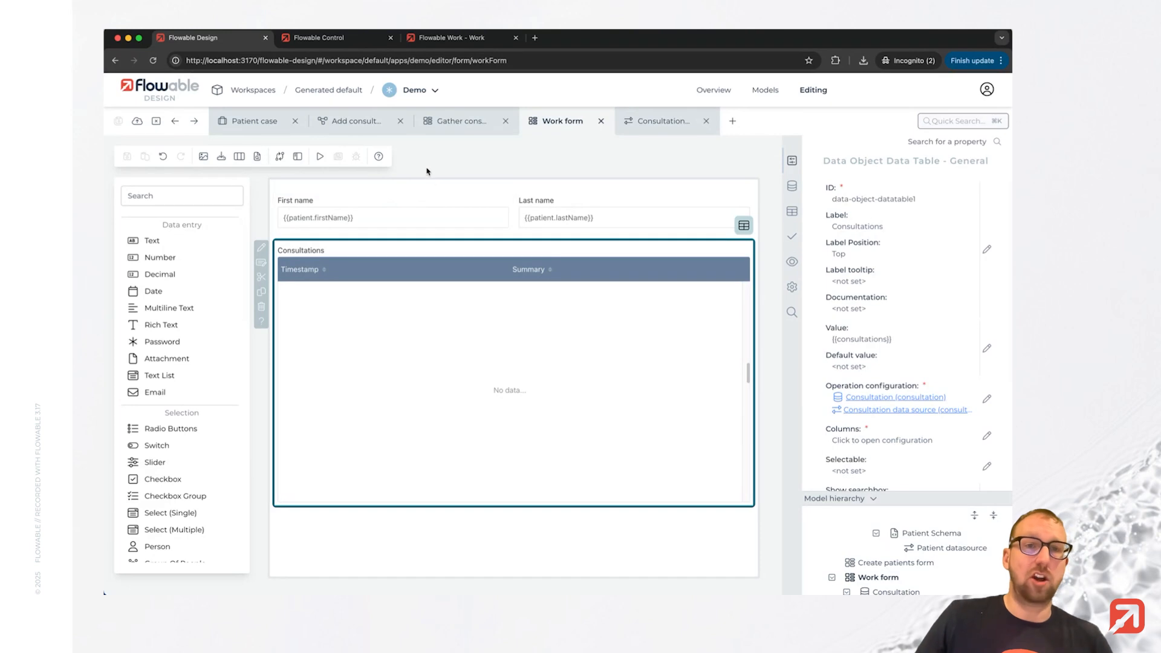
pyautogui.click(267, 123)
pyautogui.moveTo(486, 318); pyautogui.dragTo(552, 316)
pyautogui.click(500, 361)
pyautogui.click(599, 399)
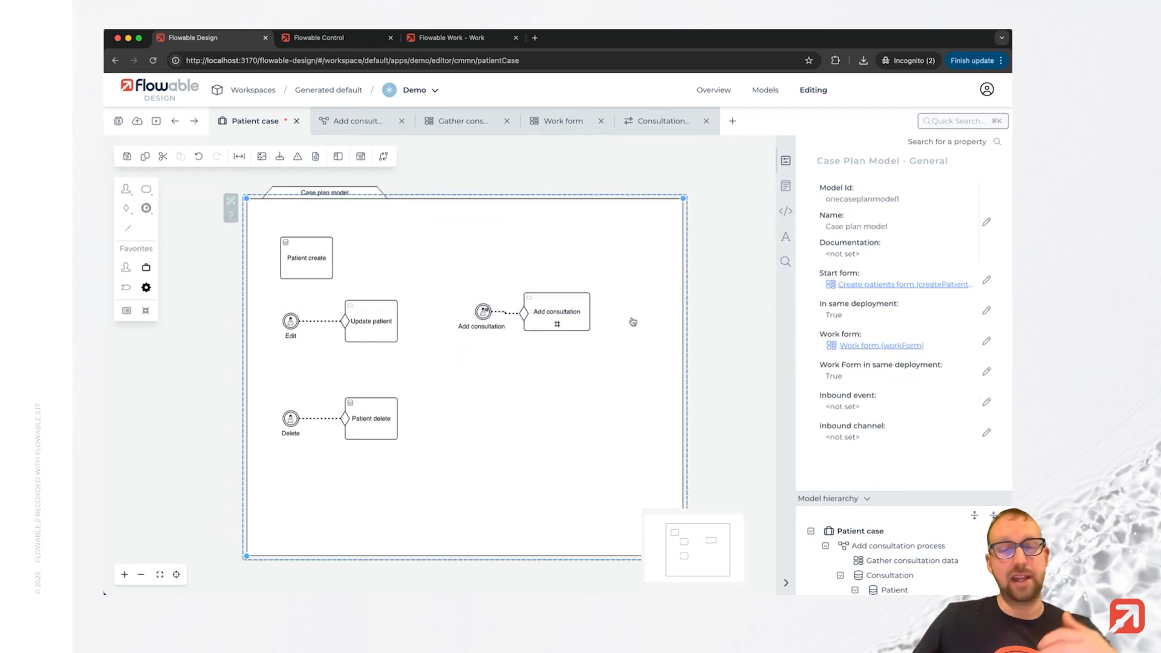